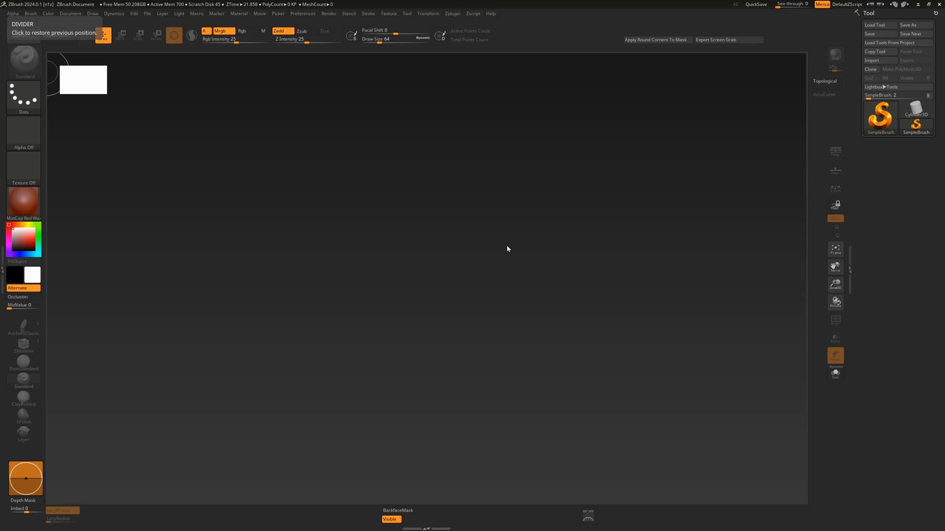
Draw a Sphere3D mesh on the empty canvas and switch it into Edit mode
{"action": "left_click", "coordinate": [461, 238]}
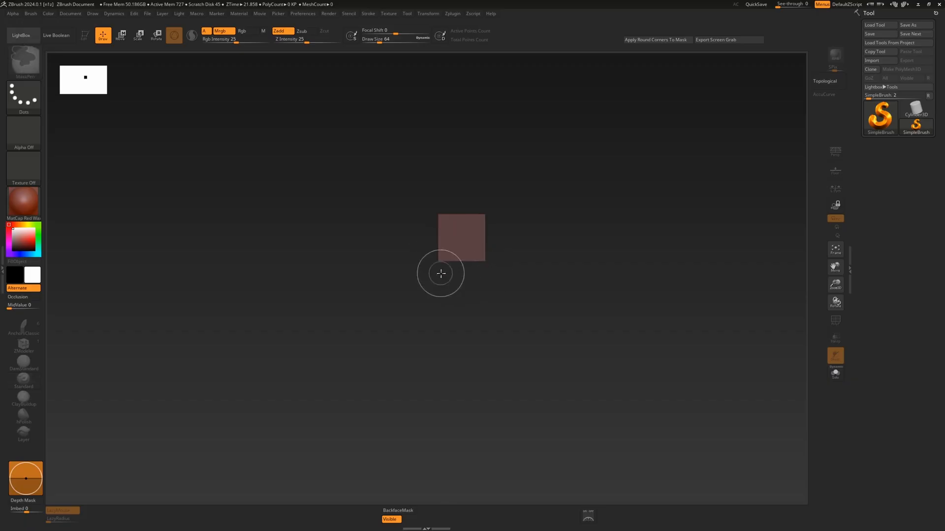
{"action": "key", "text": "ctrl+z"}
{"action": "left_click", "coordinate": [902, 117]}
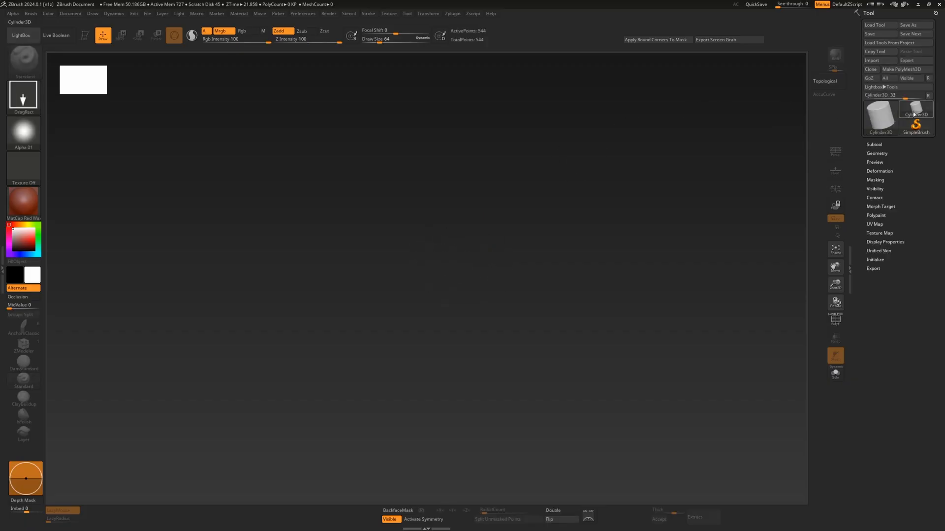
{"action": "left_click", "coordinate": [886, 120]}
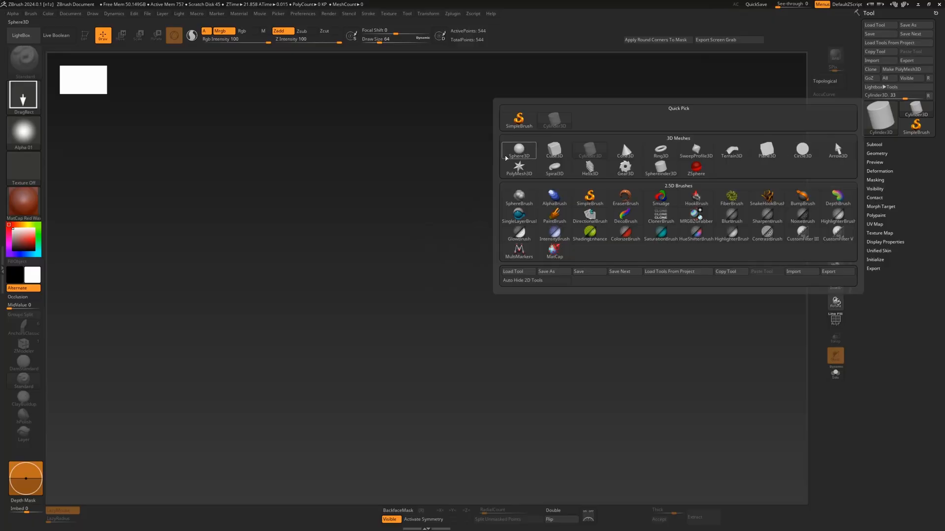
{"action": "left_click", "coordinate": [524, 156]}
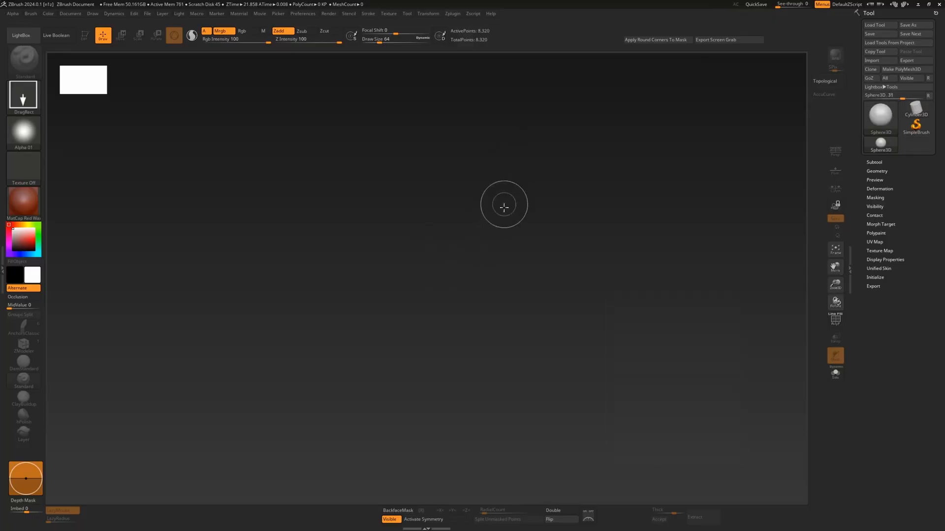
{"action": "left_click_drag", "start_coordinate": [426, 248], "coordinate": [422, 384]}
{"action": "key", "text": "t"}
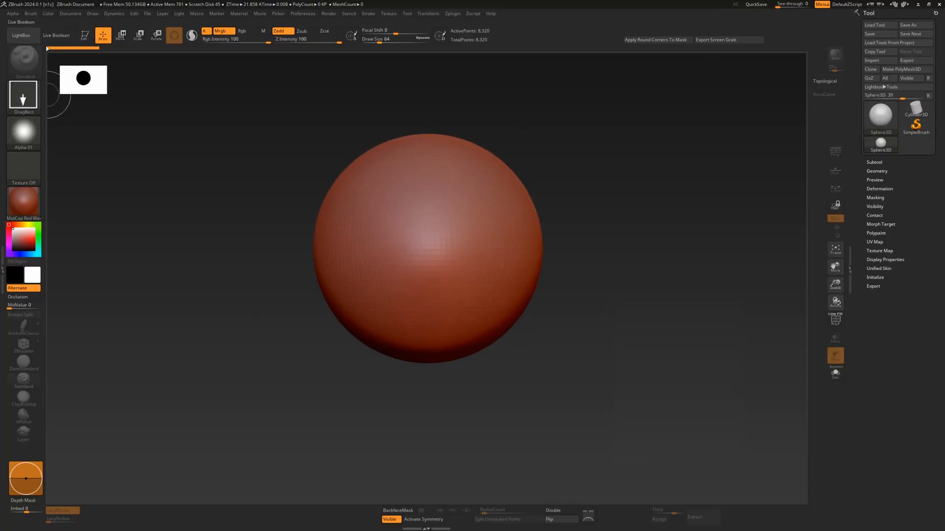
{"action": "left_click_drag", "start_coordinate": [540, 184], "coordinate": [569, 219], "text": "alt"}
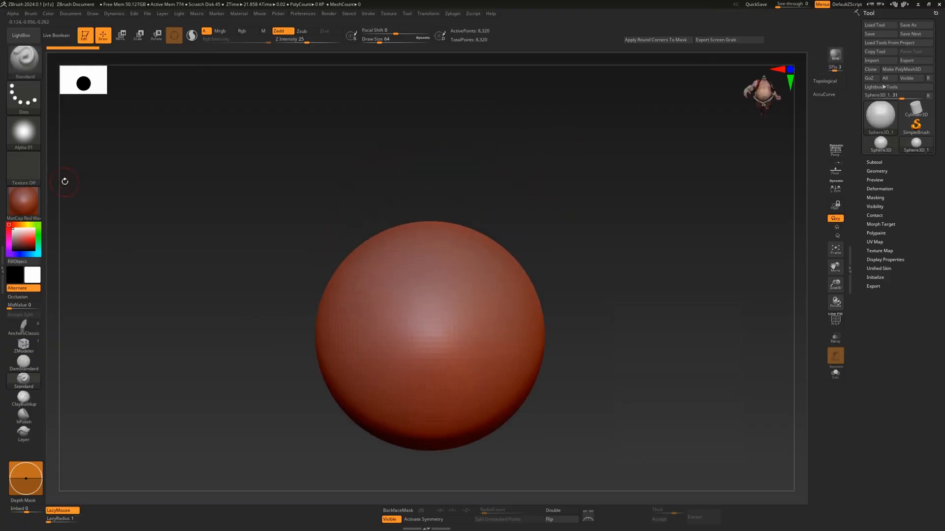
Change the sphere's material to MatCap Gray
{"action": "left_click", "coordinate": [23, 201]}
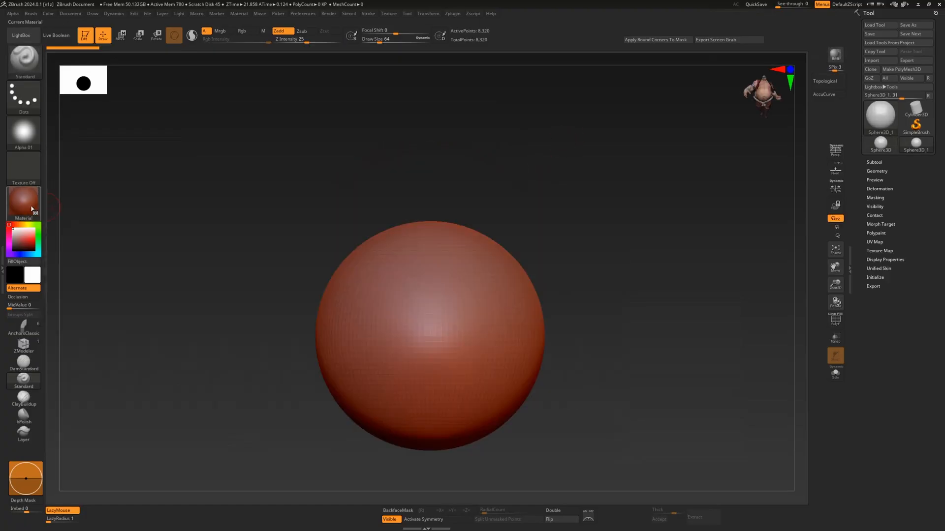
{"action": "left_click", "coordinate": [32, 210]}
{"action": "left_click", "coordinate": [183, 215]}
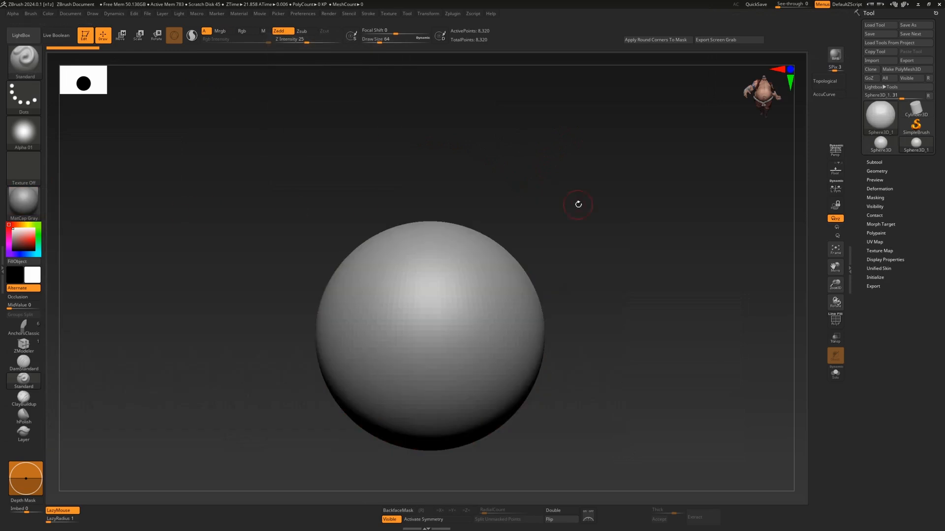
Convert the sphere primitive to a PolyMesh3D
{"action": "left_click_drag", "start_coordinate": [565, 195], "coordinate": [551, 154], "text": "alt"}
{"action": "left_click_drag", "start_coordinate": [604, 193], "coordinate": [593, 183], "text": "alt"}
{"action": "left_click_drag", "start_coordinate": [589, 229], "coordinate": [586, 232]}
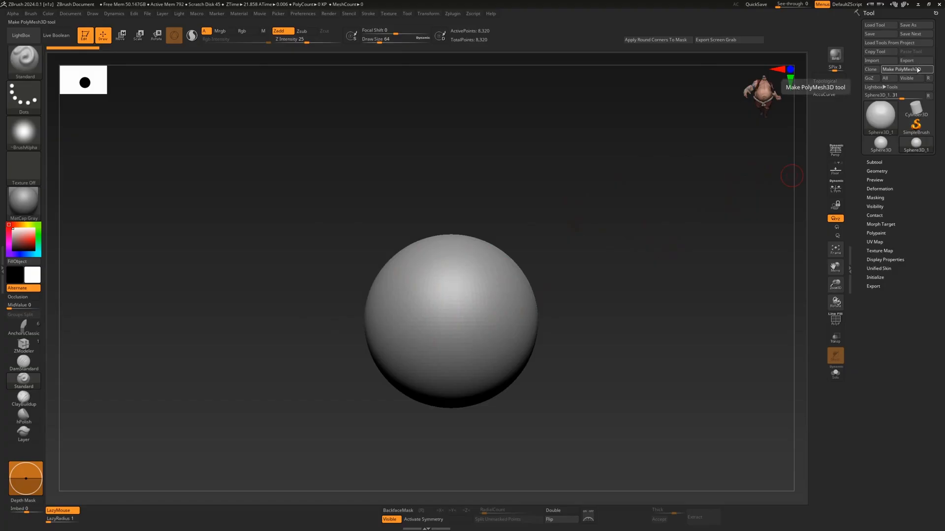
{"action": "left_click", "coordinate": [901, 69]}
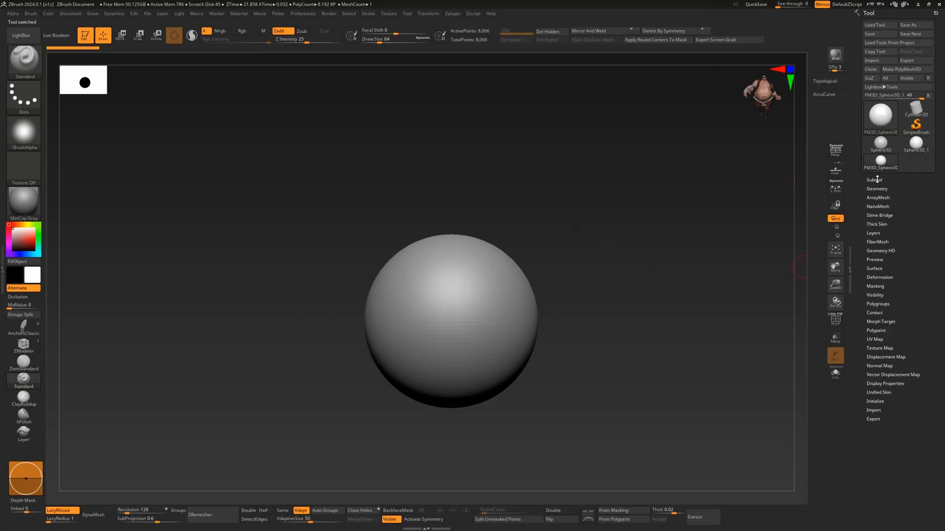
Append a Plane3D as a new subtool next to the sphere
{"action": "left_click", "coordinate": [874, 180]}
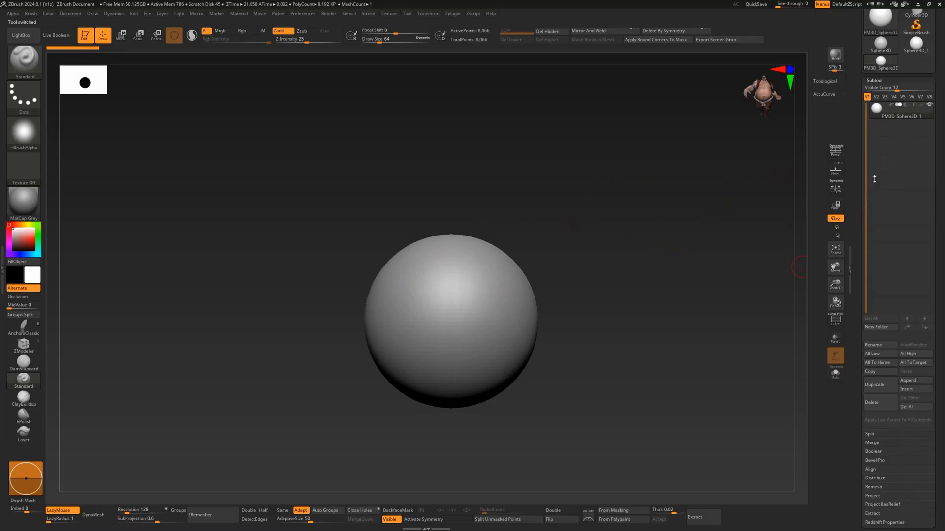
{"action": "left_click", "coordinate": [918, 383]}
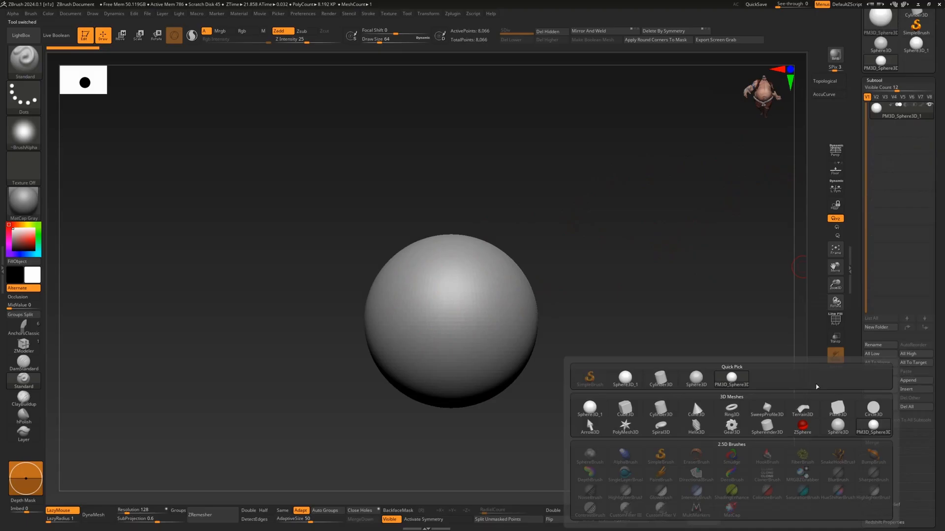
{"action": "mouse_move", "coordinate": [848, 416]}
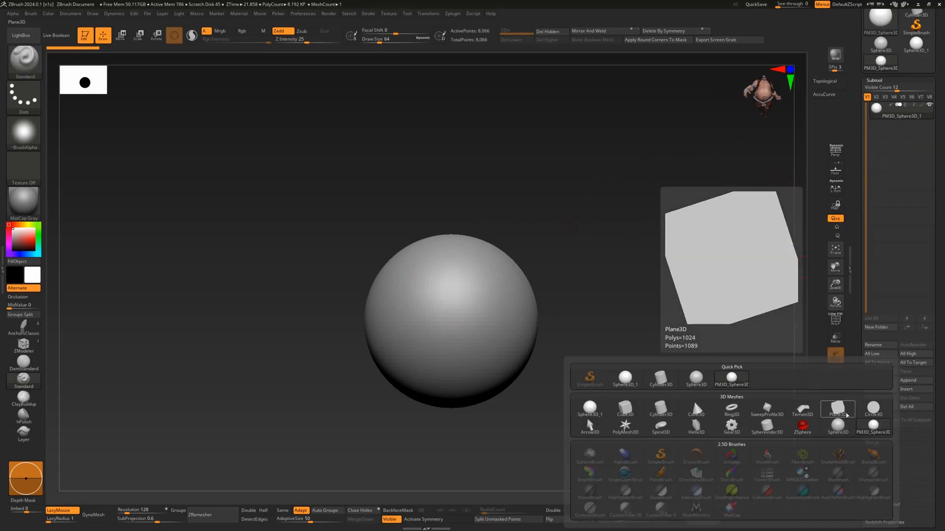
{"action": "left_click", "coordinate": [845, 415]}
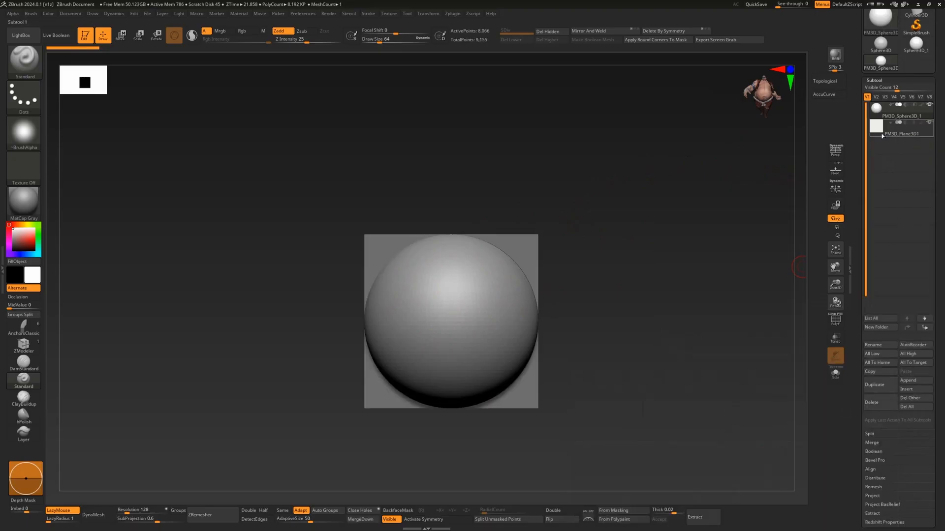
Select the plane subtool and rotate it 90 degrees so it lies horizontally through the sphere
{"action": "key", "text": "w"}
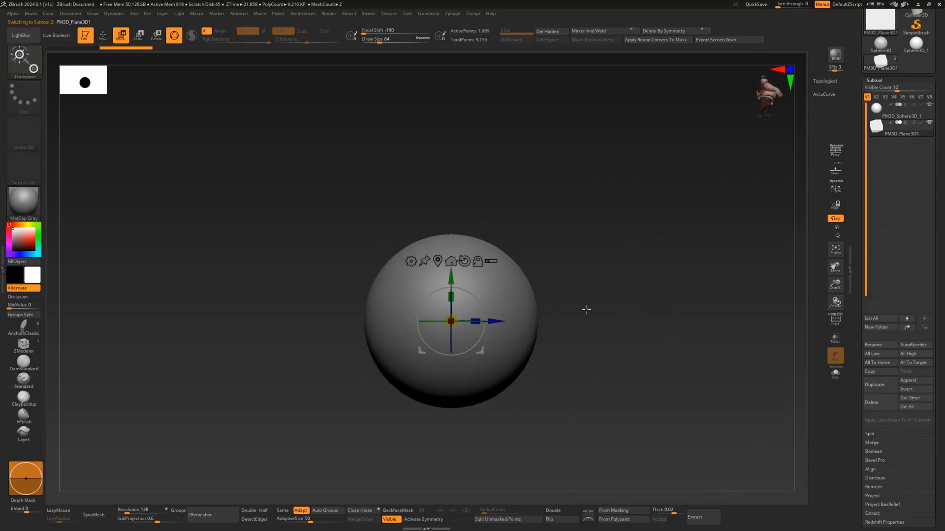
{"action": "left_click_drag", "start_coordinate": [499, 312], "coordinate": [413, 259]}
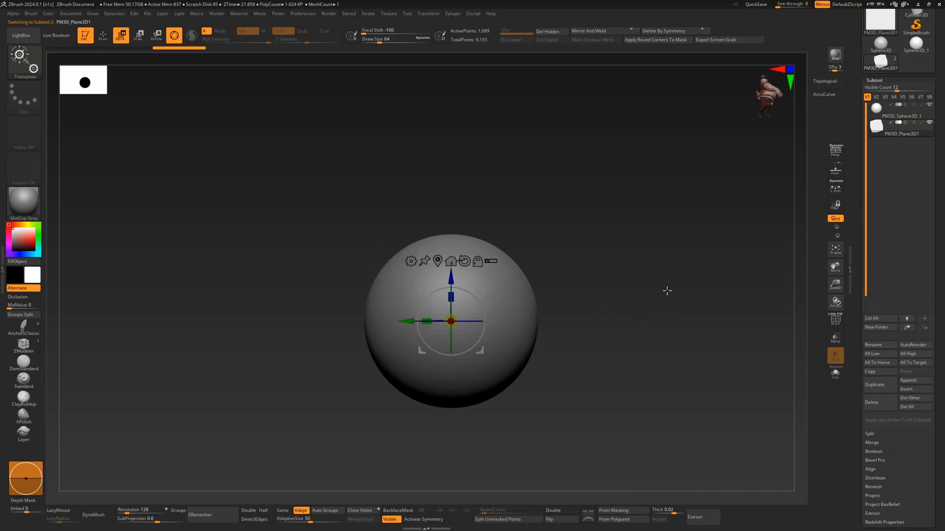
{"action": "left_click_drag", "start_coordinate": [667, 291], "coordinate": [536, 328]}
{"action": "left_click_drag", "start_coordinate": [618, 278], "coordinate": [648, 252]}
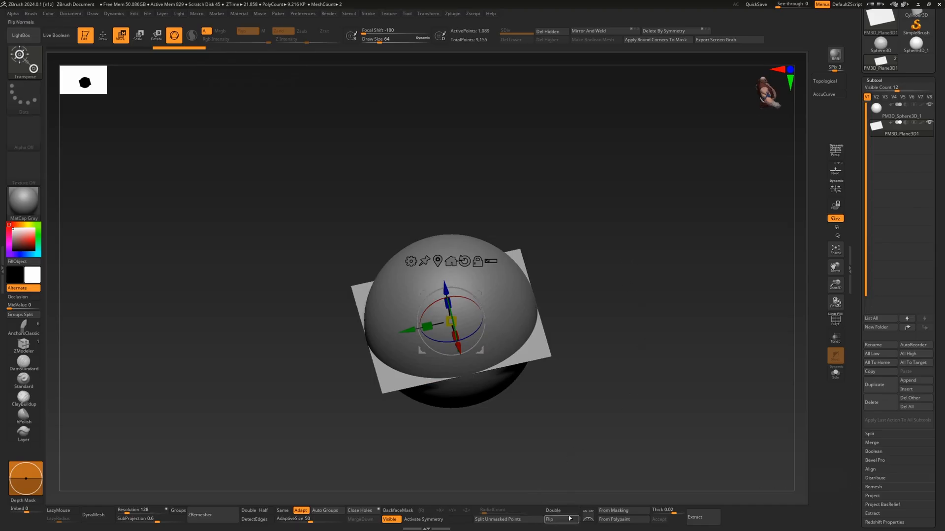
Turn on double-sided display for the plane in its display properties
{"action": "left_click", "coordinate": [845, 421]}
{"action": "left_click_drag", "start_coordinate": [858, 441], "coordinate": [872, 350]}
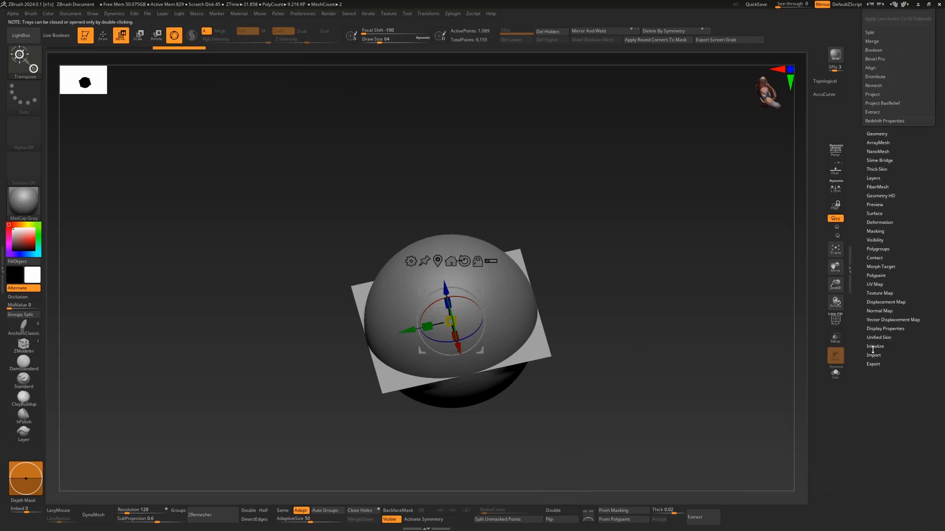
{"action": "left_click", "coordinate": [887, 329]}
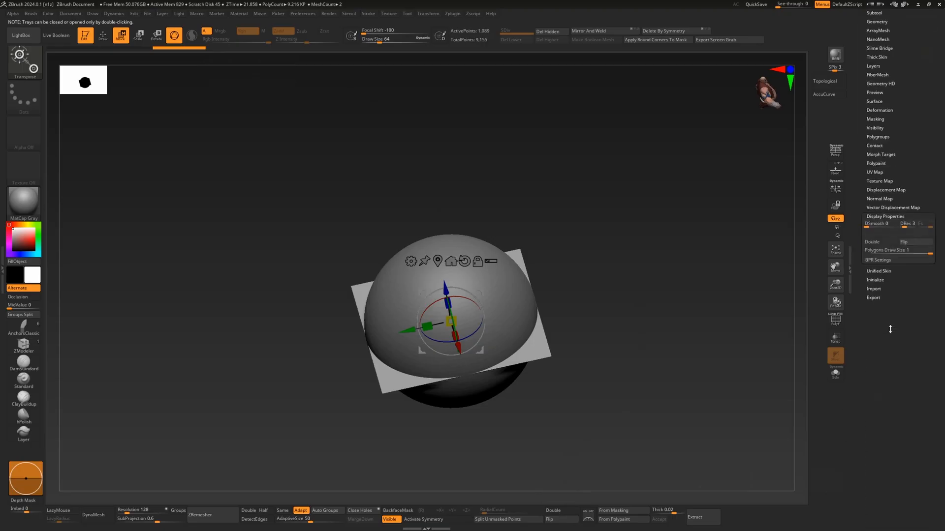
{"action": "left_click", "coordinate": [881, 242]}
{"action": "left_click_drag", "start_coordinate": [559, 390], "coordinate": [673, 372]}
{"action": "left_click_drag", "start_coordinate": [645, 325], "coordinate": [638, 328], "text": "shift"}
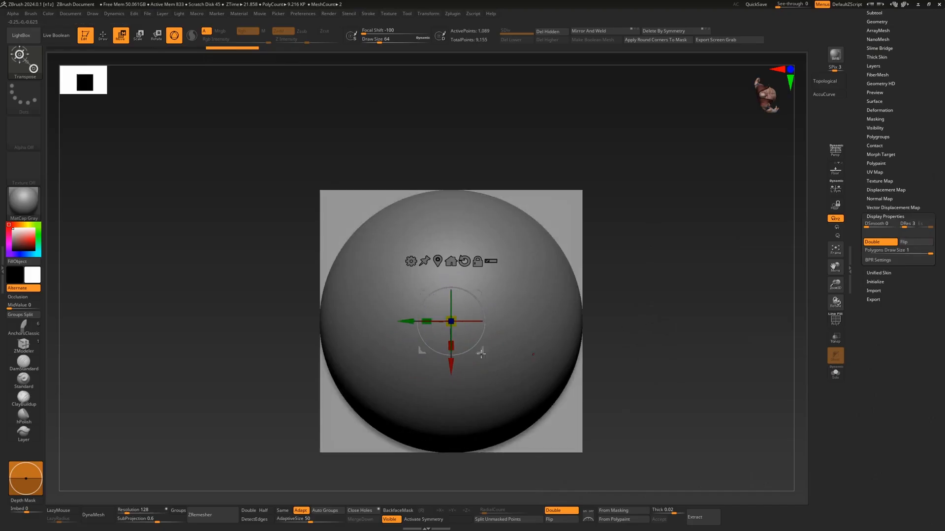
Scale the plane up uniformly so it extends well beyond the sphere on all sides
{"action": "left_click_drag", "start_coordinate": [451, 322], "coordinate": [548, 366]}
{"action": "left_click_drag", "start_coordinate": [731, 405], "coordinate": [694, 346], "text": "alt"}
{"action": "left_click_drag", "start_coordinate": [668, 385], "coordinate": [668, 270]}
{"action": "left_click_drag", "start_coordinate": [592, 311], "coordinate": [612, 335], "text": "alt"}
{"action": "left_click_drag", "start_coordinate": [612, 335], "coordinate": [642, 341]}
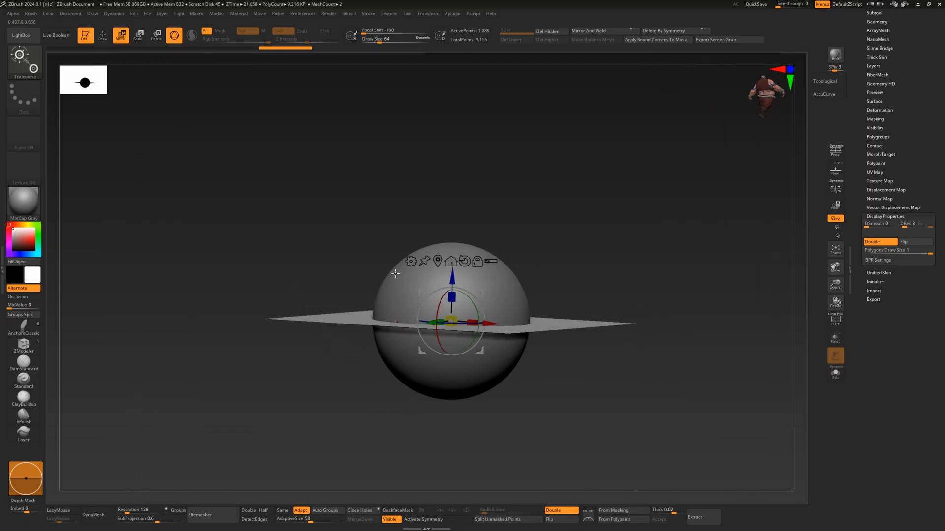
Move the plane straight up until it hovers above the sphere, and return to Draw mode
{"action": "left_click_drag", "start_coordinate": [452, 278], "coordinate": [580, 293]}
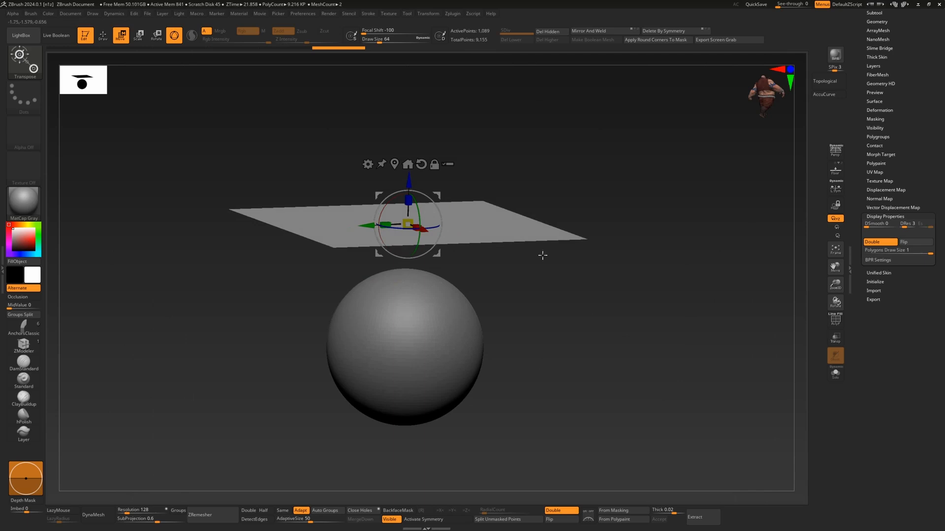
{"action": "mouse_move", "coordinate": [542, 255]}
{"action": "left_mouse_down"}
{"action": "mouse_move", "coordinate": [603, 337]}
{"action": "mouse_move", "coordinate": [607, 315]}
{"action": "mouse_move", "coordinate": [641, 291]}
{"action": "mouse_move", "coordinate": [586, 302]}
{"action": "mouse_move", "coordinate": [706, 327]}
{"action": "left_mouse_up"}
{"action": "key", "text": "q"}
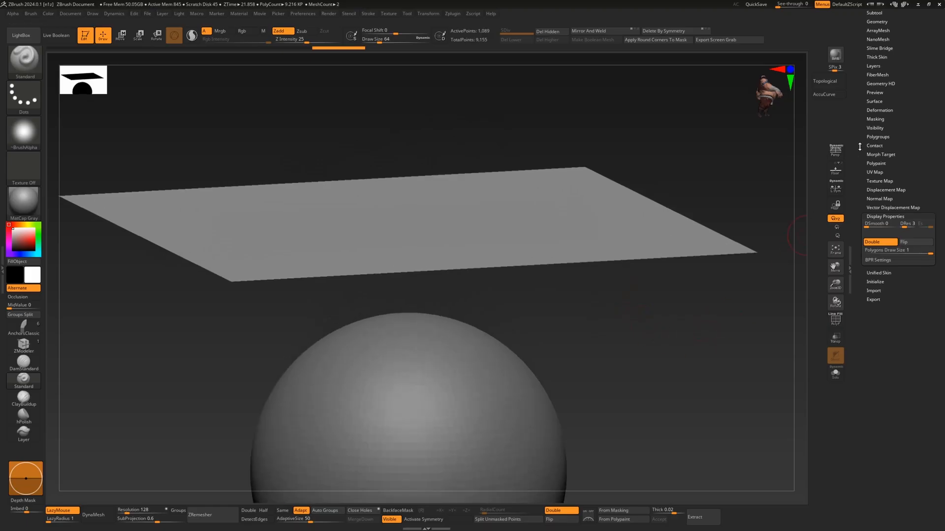
Enable Dynamic Subdiv on the plane and give it a thickness of about 0.00927
{"action": "left_click_drag", "start_coordinate": [859, 146], "coordinate": [859, 276]}
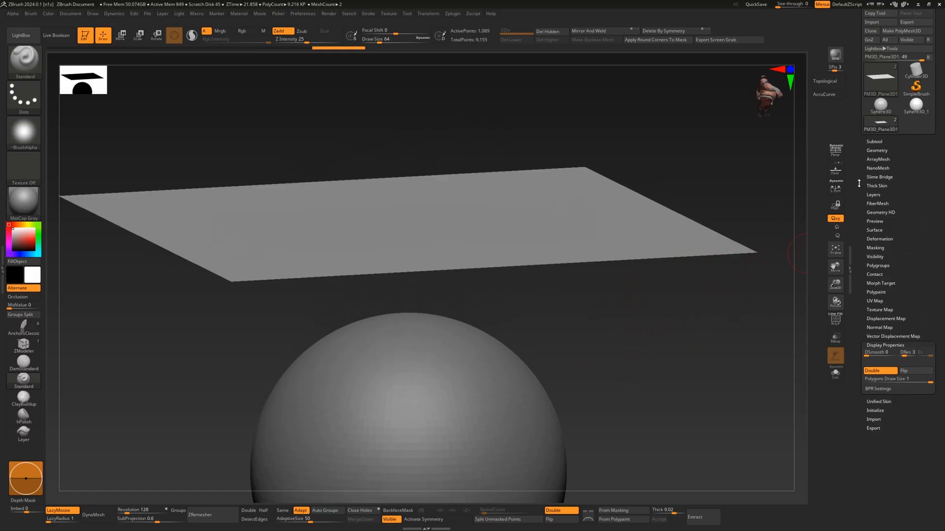
{"action": "left_click", "coordinate": [884, 150]}
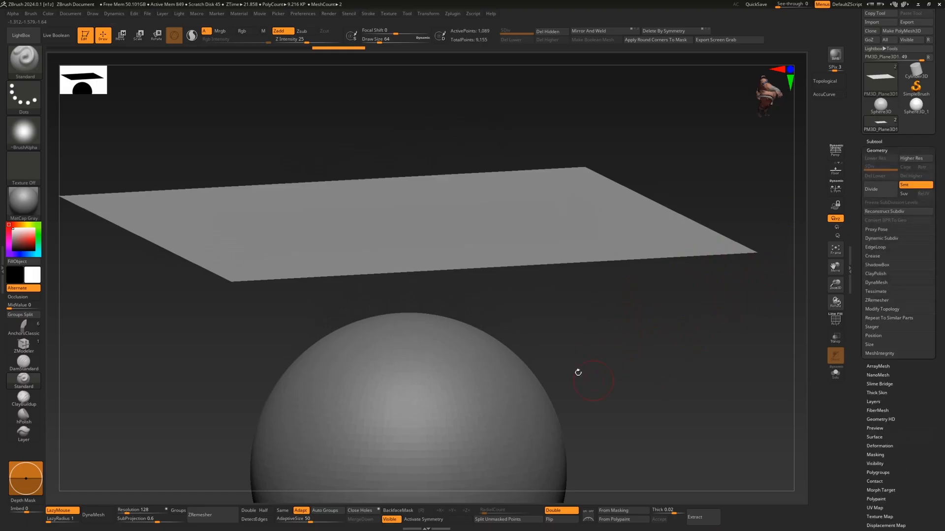
{"action": "left_click", "coordinate": [897, 238]}
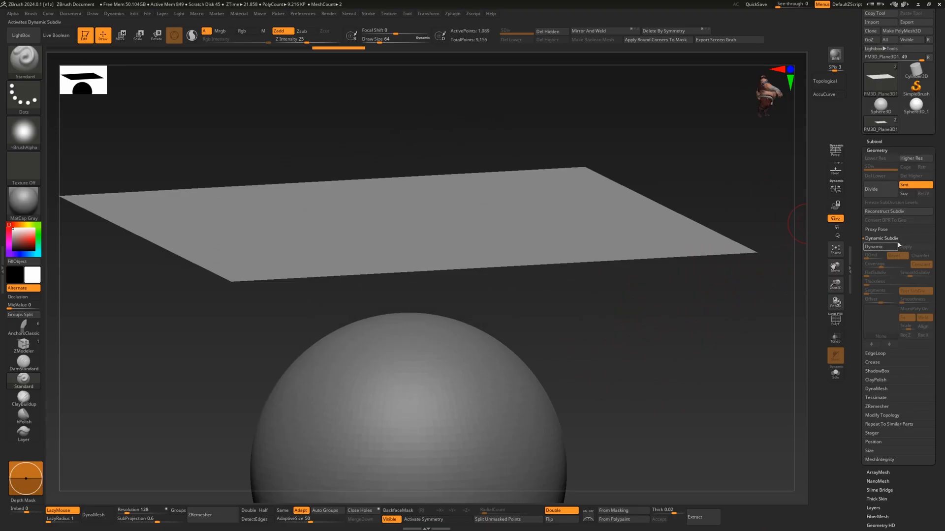
{"action": "mouse_move", "coordinate": [686, 337]}
{"action": "left_mouse_down"}
{"action": "mouse_move", "coordinate": [696, 322]}
{"action": "mouse_move", "coordinate": [692, 345]}
{"action": "left_mouse_up"}
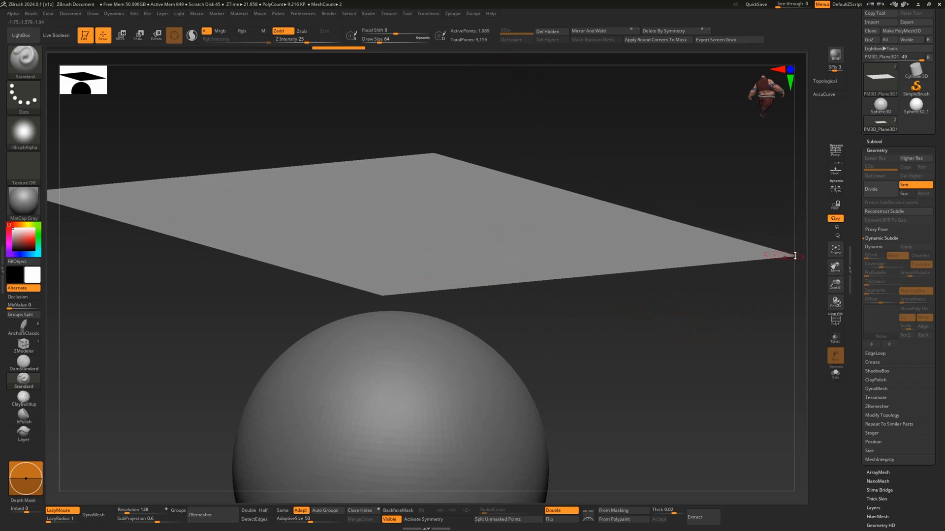
{"action": "left_click", "coordinate": [879, 247]}
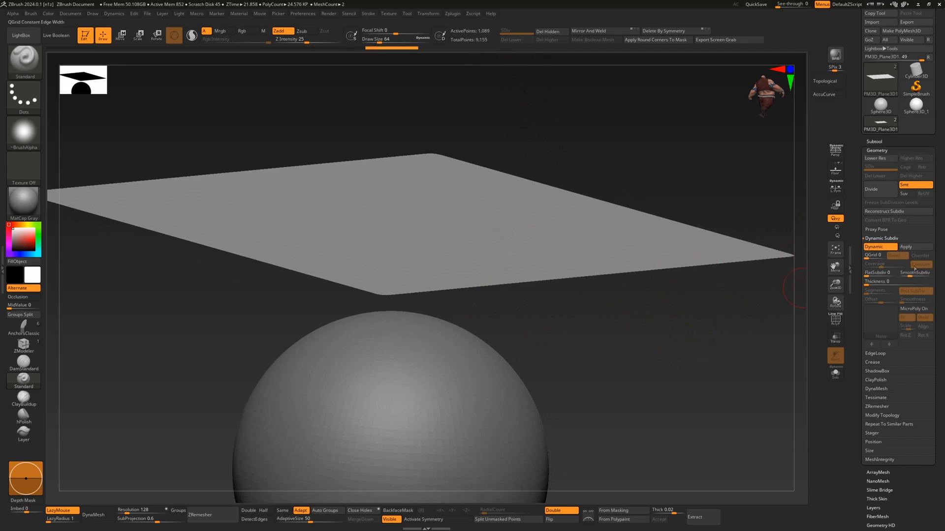
{"action": "left_click", "coordinate": [868, 282]}
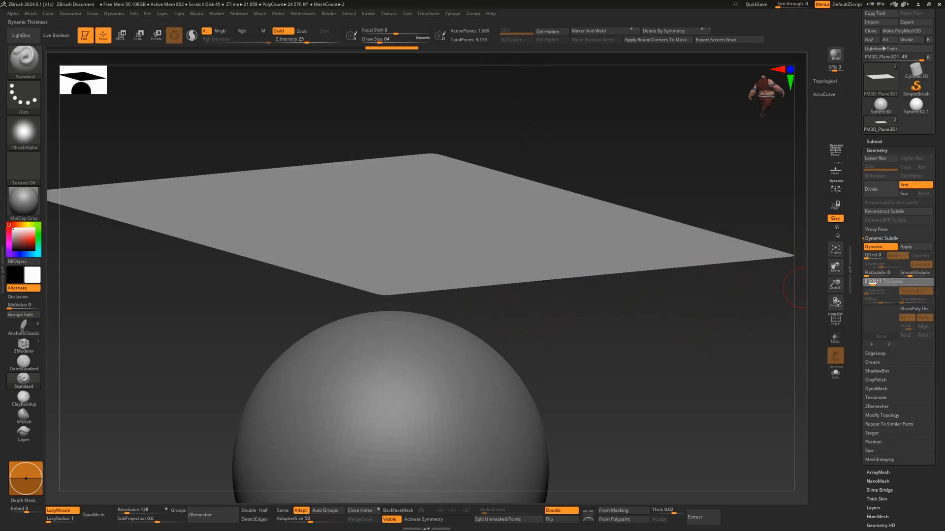
{"action": "left_click_drag", "start_coordinate": [868, 284], "coordinate": [885, 285]}
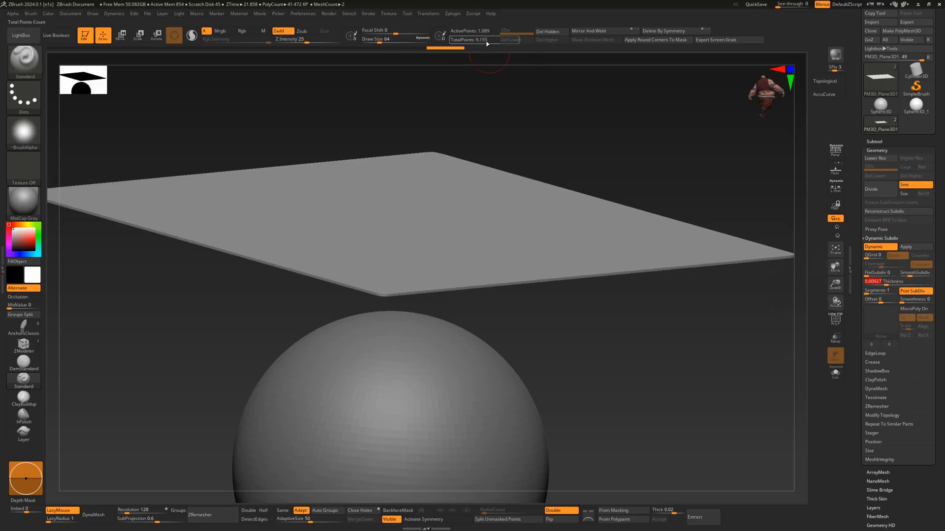
Toggle the PolyFrame display and examine the thickened plane's mesh from the side and from above
{"action": "key", "text": "ctrl"}
{"action": "mouse_move", "coordinate": [667, 366]}
{"action": "left_mouse_down"}
{"action": "mouse_move", "coordinate": [639, 412]}
{"action": "mouse_move", "coordinate": [669, 346]}
{"action": "mouse_move", "coordinate": [660, 370]}
{"action": "mouse_move", "coordinate": [659, 346]}
{"action": "mouse_move", "coordinate": [648, 354]}
{"action": "mouse_move", "coordinate": [679, 327]}
{"action": "mouse_move", "coordinate": [653, 395]}
{"action": "left_mouse_up"}
{"action": "key", "text": "shift+f"}
{"action": "key", "text": "shift+f"}
{"action": "key", "text": "shift+f"}
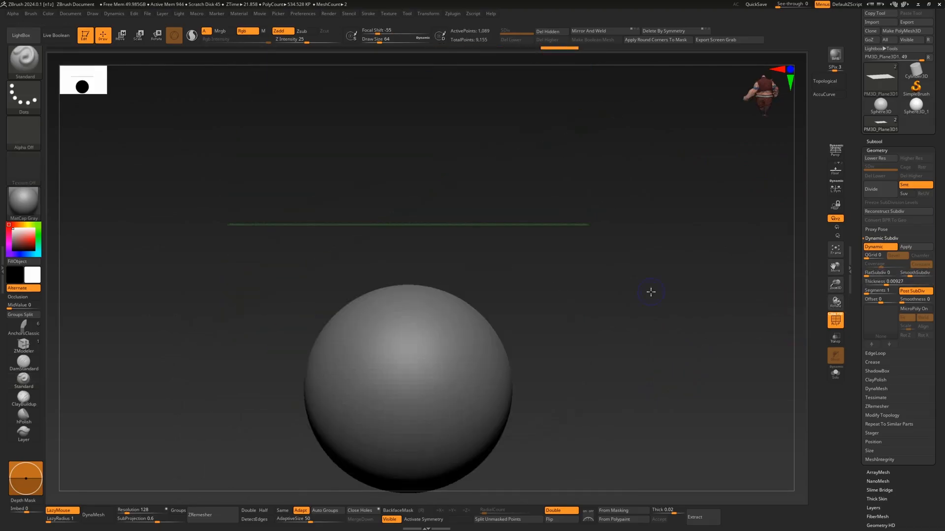
{"action": "key", "text": "shift+f"}
{"action": "mouse_move", "coordinate": [656, 306]}
{"action": "left_mouse_down"}
{"action": "mouse_move", "coordinate": [664, 310]}
{"action": "mouse_move", "coordinate": [654, 315]}
{"action": "left_mouse_up"}
{"action": "left_click_drag", "start_coordinate": [159, 413], "coordinate": [177, 365]}
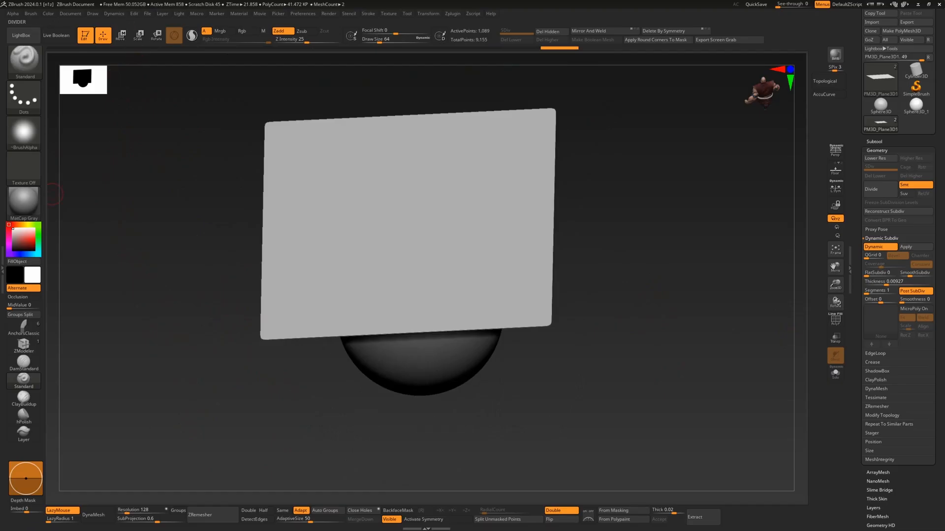
Open the left tray, collapse the Brush palette and dock the Dynamics palette there
{"action": "left_click", "coordinate": [2, 265]}
{"action": "left_click", "coordinate": [14, 22]}
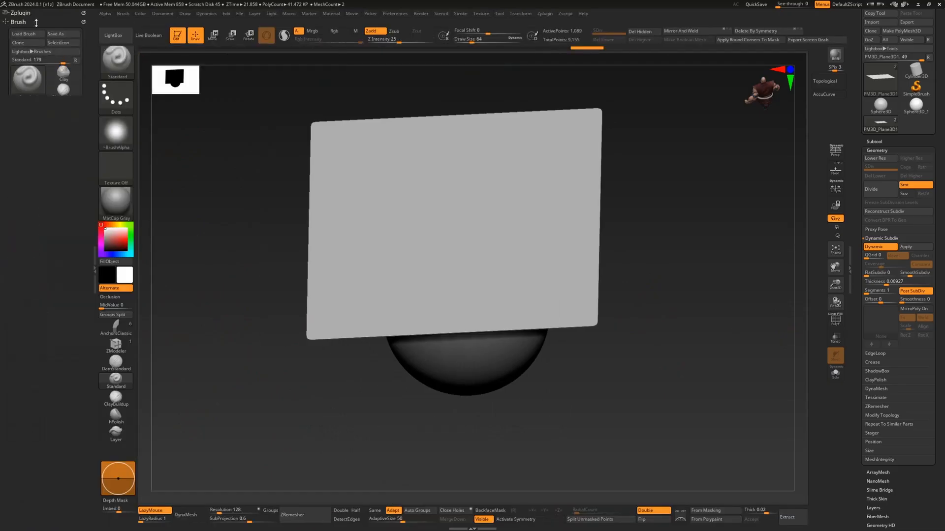
{"action": "left_click", "coordinate": [205, 15]}
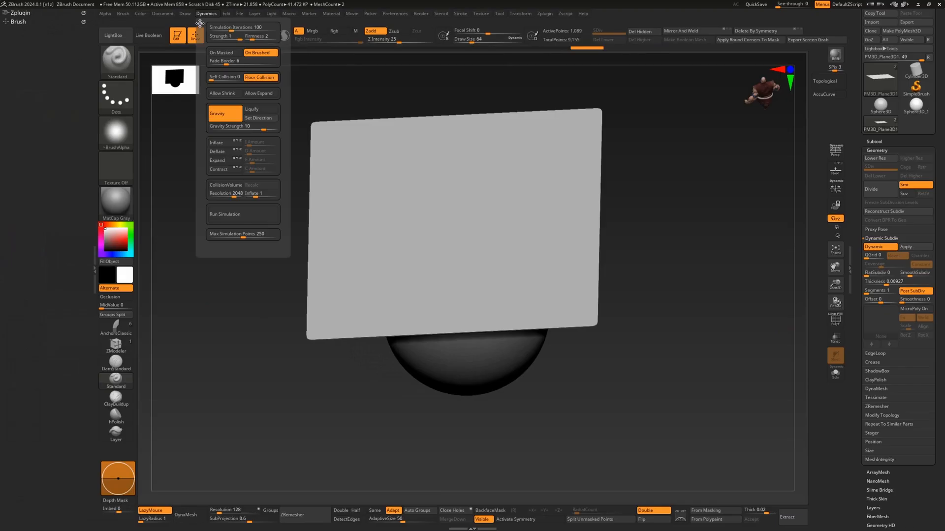
{"action": "mouse_move", "coordinate": [199, 23]}
{"action": "left_mouse_down"}
{"action": "mouse_move", "coordinate": [59, 105]}
{"action": "mouse_move", "coordinate": [69, 40]}
{"action": "left_mouse_up"}
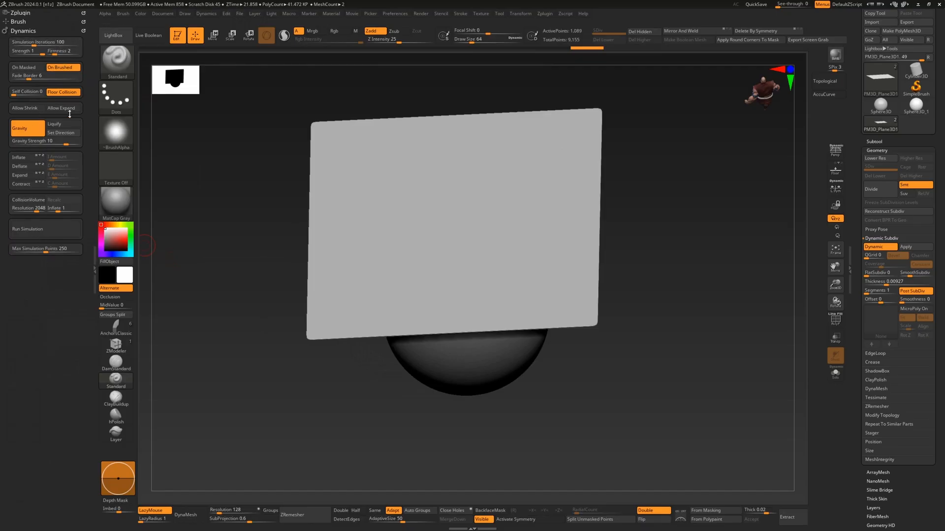
Show the floor grid beneath the sphere
{"action": "left_click_drag", "start_coordinate": [196, 145], "coordinate": [220, 197], "text": "alt"}
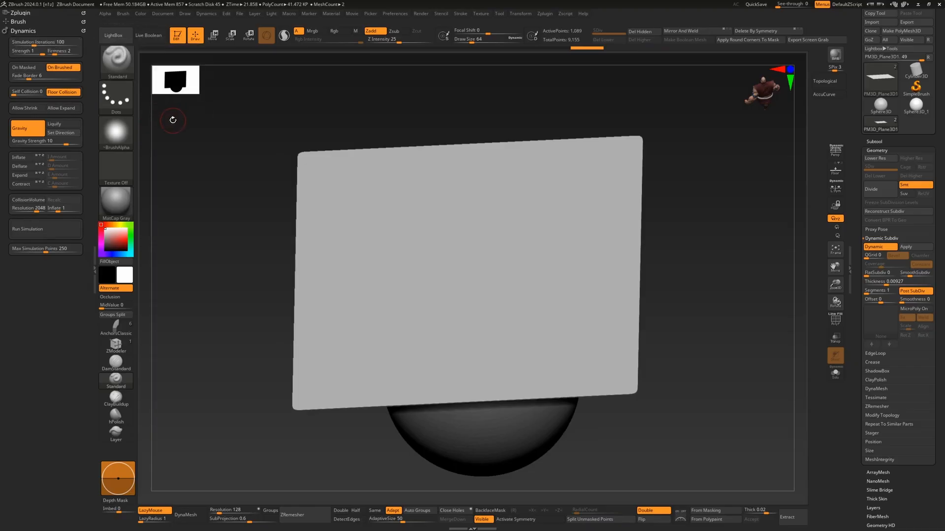
{"action": "left_click_drag", "start_coordinate": [260, 237], "coordinate": [234, 256]}
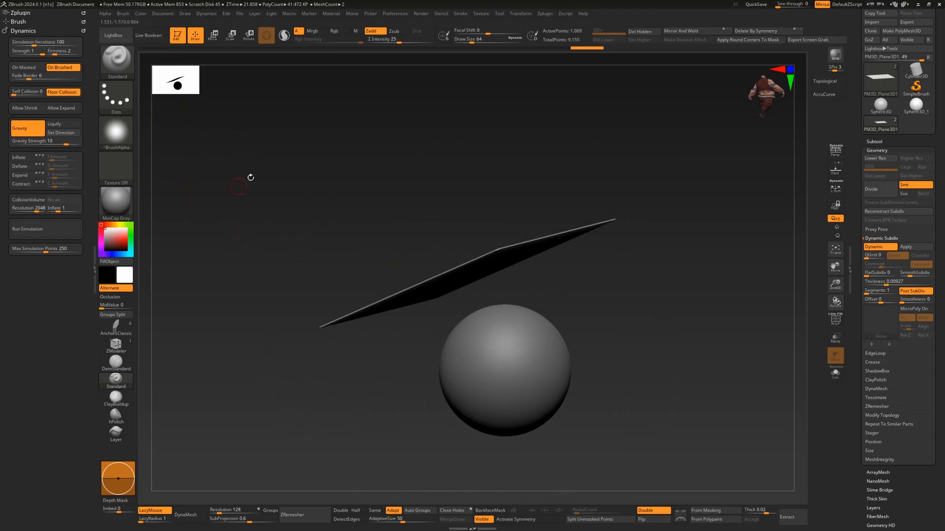
{"action": "left_click_drag", "start_coordinate": [251, 177], "coordinate": [290, 185]}
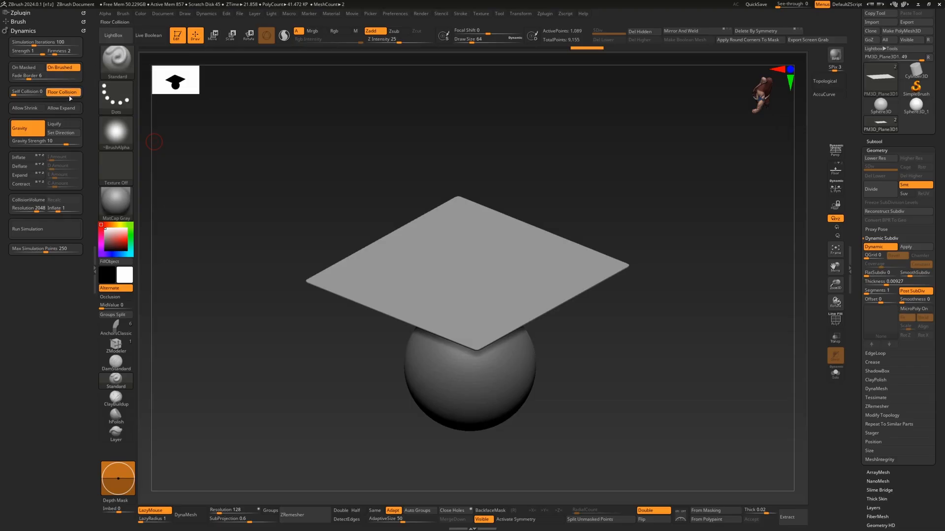
{"action": "left_click_drag", "start_coordinate": [627, 374], "coordinate": [679, 316]}
{"action": "left_click", "coordinate": [837, 171]}
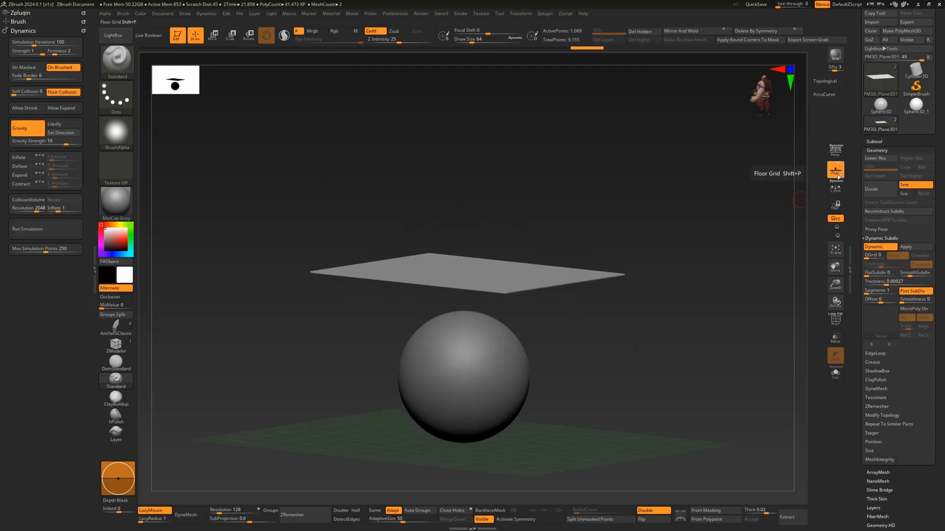
Scale the plane up uniformly to about 1.6 times its size, nearly as wide as the floor grid
{"action": "left_click_drag", "start_coordinate": [650, 331], "coordinate": [539, 271]}
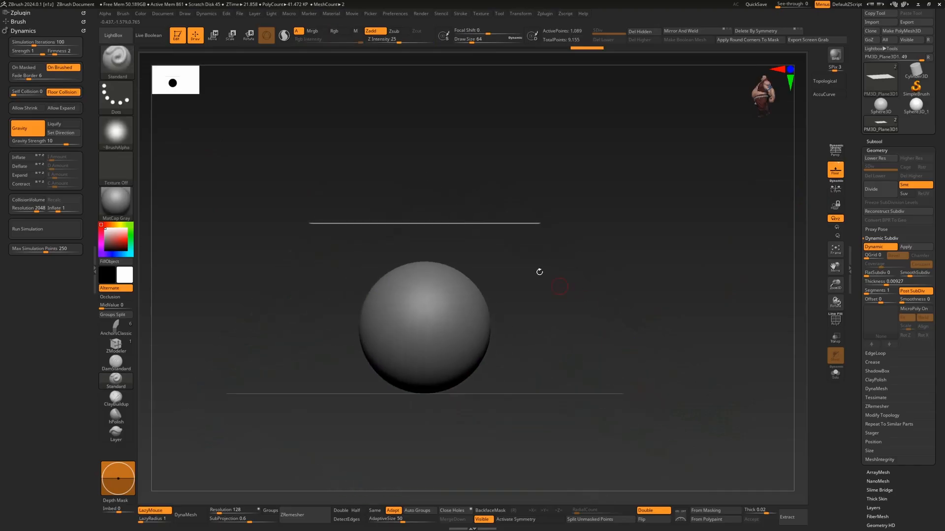
{"action": "key", "text": "w"}
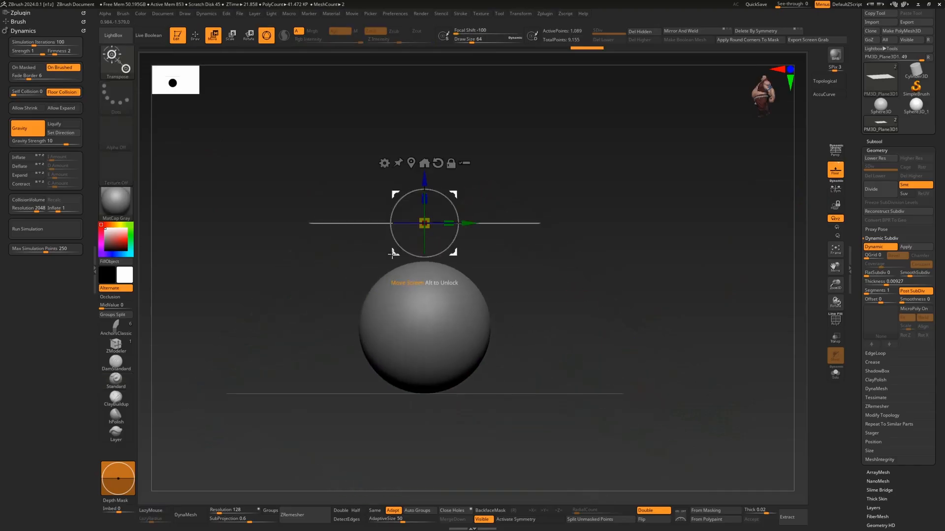
{"action": "left_click_drag", "start_coordinate": [424, 223], "coordinate": [484, 242]}
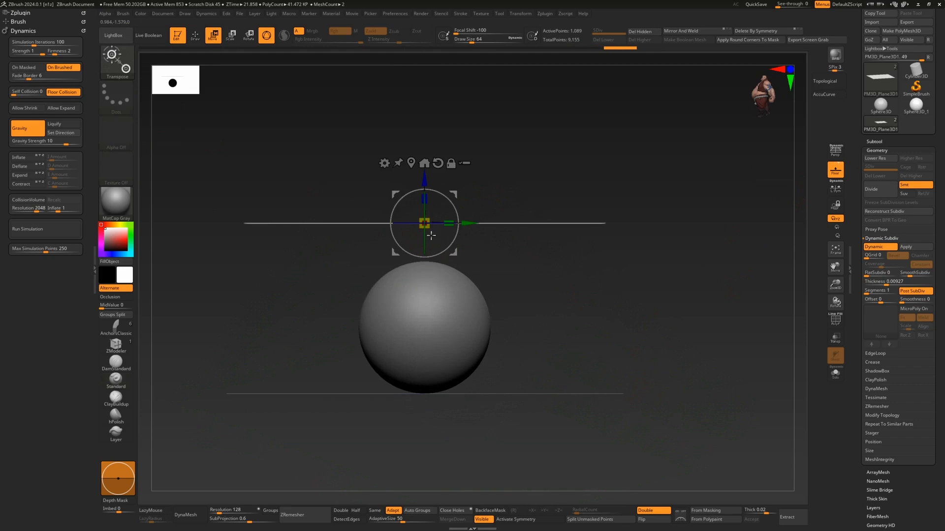
{"action": "left_click_drag", "start_coordinate": [601, 299], "coordinate": [575, 312], "text": "alt"}
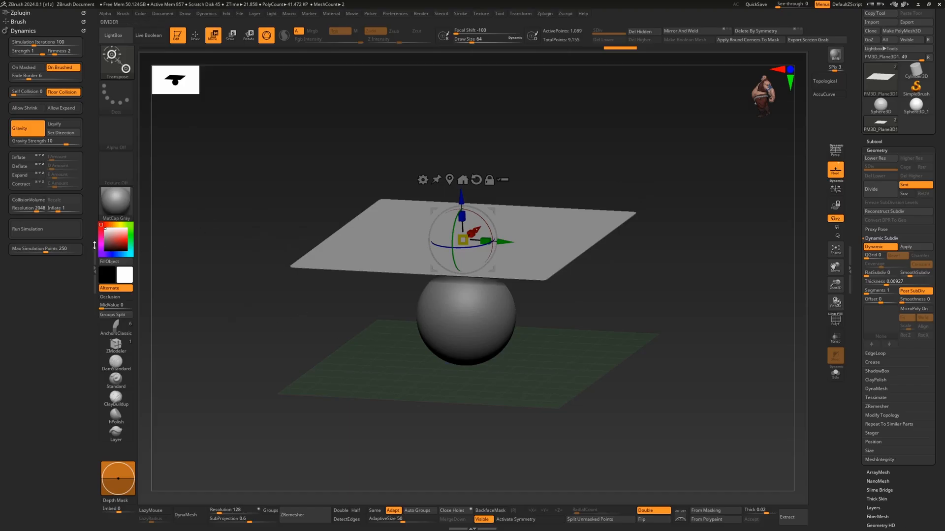
Run the cloth simulation without a collision volume, examine the fallen plane around the sphere, and undo the simulation
{"action": "left_click", "coordinate": [65, 236]}
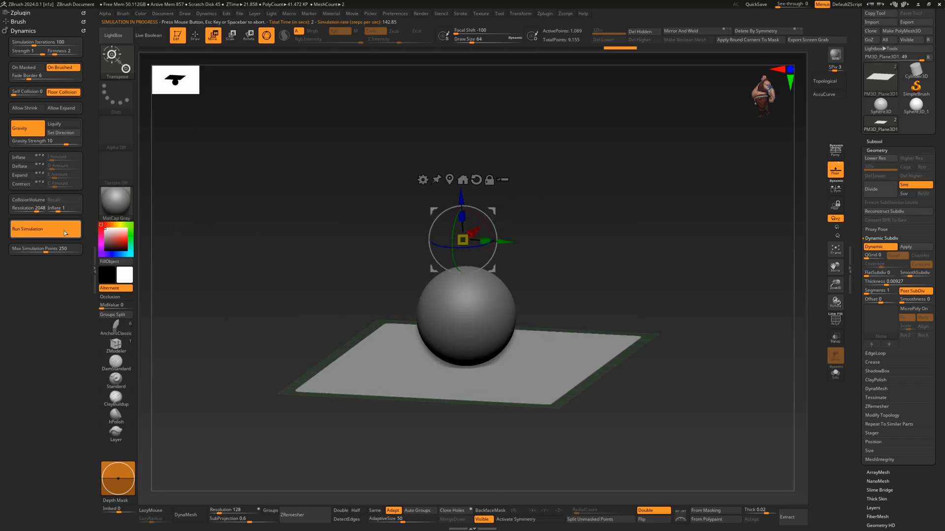
{"action": "left_click_drag", "start_coordinate": [344, 294], "coordinate": [560, 408]}
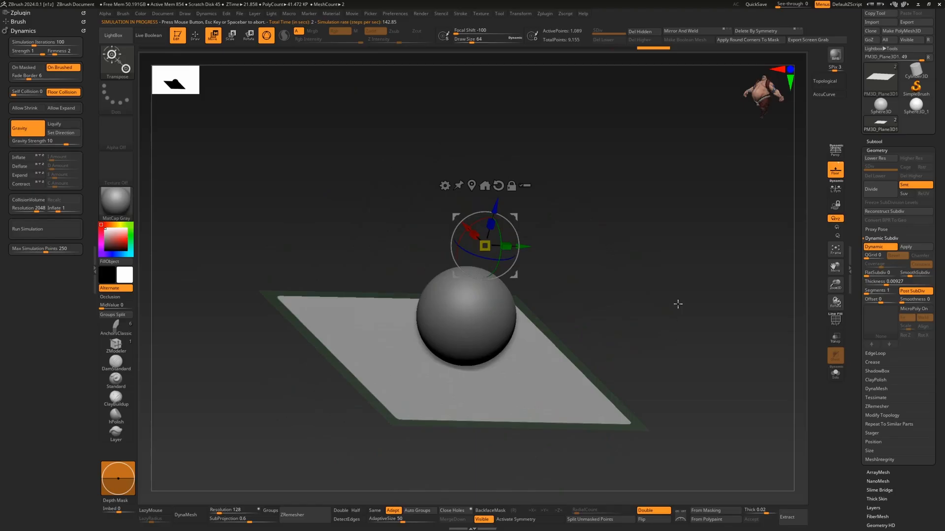
{"action": "left_click_drag", "start_coordinate": [678, 304], "coordinate": [439, 305]}
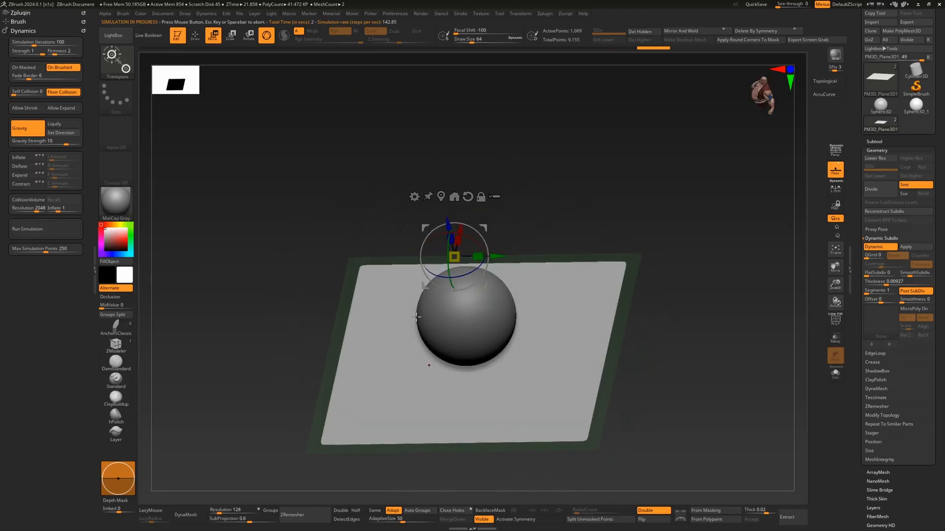
{"action": "key", "text": "ctrl+z"}
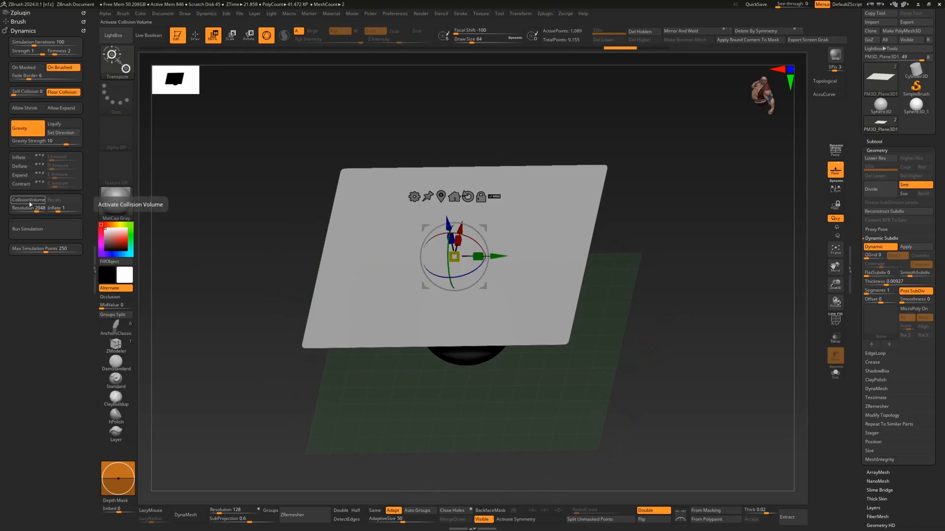
Activate the Collision Volume and run the simulation so the cloth starts to fall over the sphere
{"action": "left_click", "coordinate": [30, 201]}
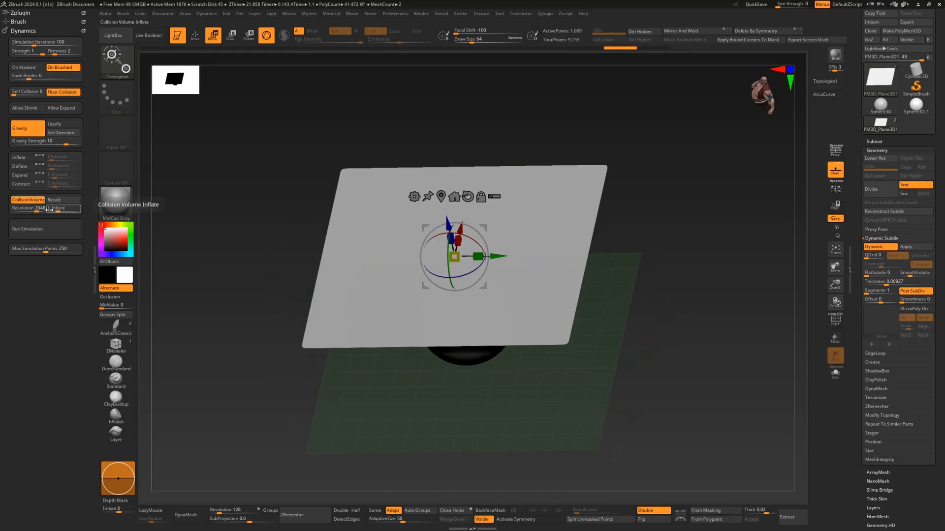
{"action": "left_click_drag", "start_coordinate": [236, 215], "coordinate": [220, 201]}
{"action": "left_click", "coordinate": [28, 229]}
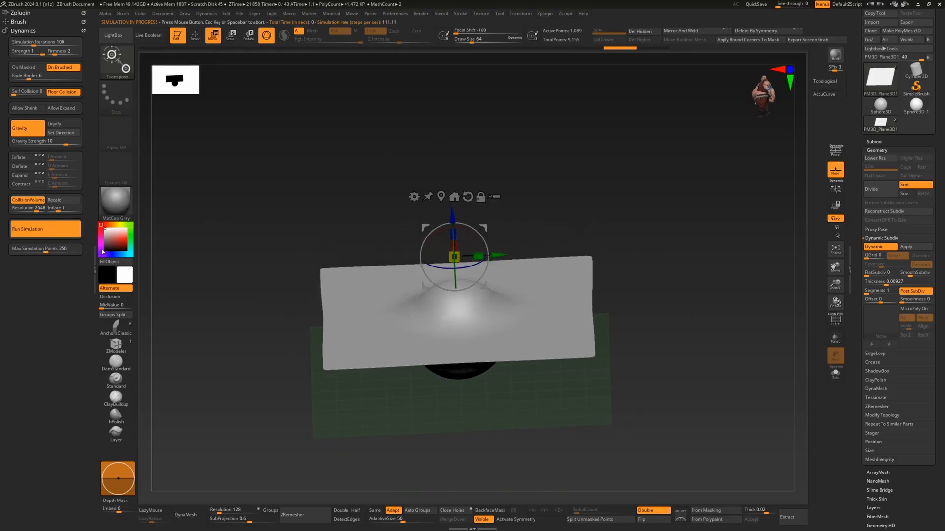
{"action": "mouse_move", "coordinate": [255, 274]}
{"action": "left_mouse_down"}
{"action": "mouse_move", "coordinate": [259, 235]}
{"action": "mouse_move", "coordinate": [268, 302]}
{"action": "mouse_move", "coordinate": [225, 324]}
{"action": "mouse_move", "coordinate": [274, 215]}
{"action": "mouse_move", "coordinate": [270, 242]}
{"action": "mouse_move", "coordinate": [316, 298]}
{"action": "mouse_move", "coordinate": [284, 315]}
{"action": "mouse_move", "coordinate": [255, 259]}
{"action": "left_mouse_up"}
{"action": "left_click_drag", "start_coordinate": [231, 228], "coordinate": [162, 228]}
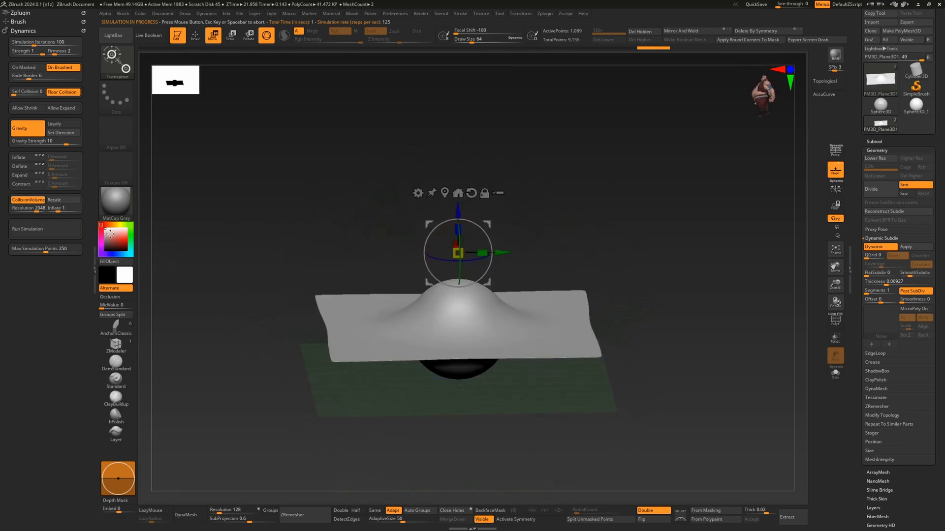
Resume the simulation until the cloth spreads onto the floor, and examine its folds from above
{"action": "left_click", "coordinate": [51, 229]}
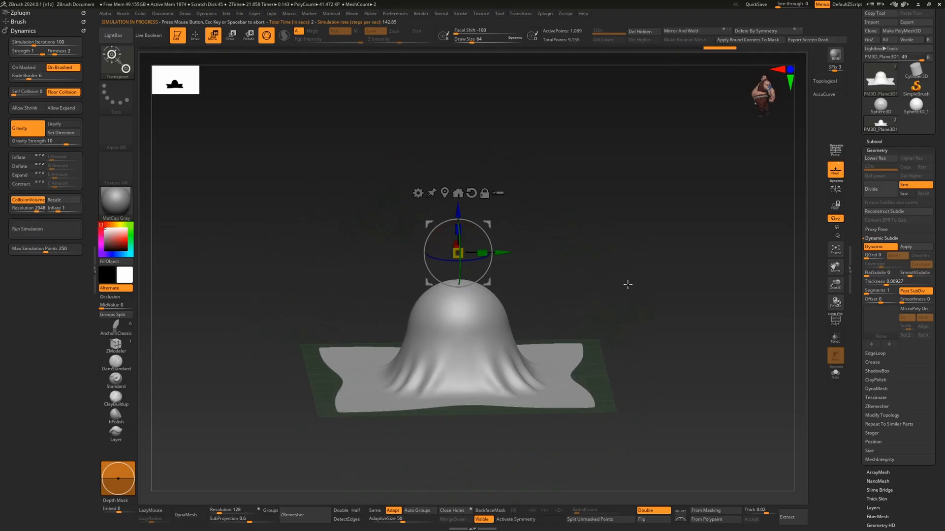
{"action": "left_click_drag", "start_coordinate": [624, 280], "coordinate": [407, 308]}
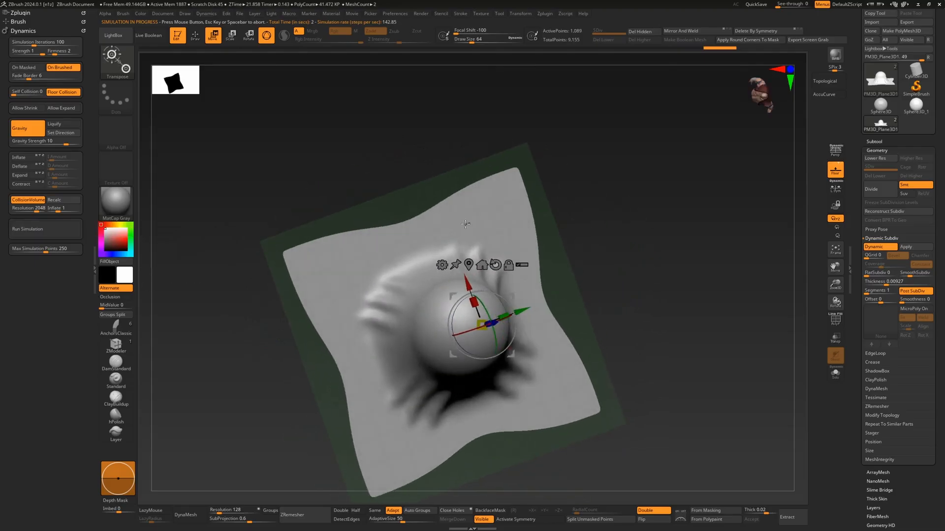
{"action": "left_click_drag", "start_coordinate": [265, 374], "coordinate": [241, 333]}
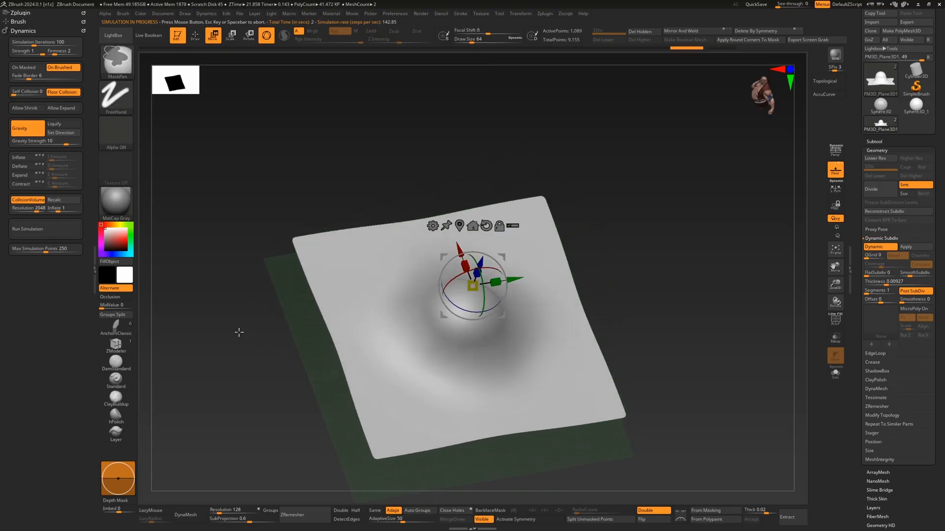
Turn off Floor Collision, rerun the simulation from the flat plane, and examine the cloth draped over the sphere from several sides
{"action": "left_click", "coordinate": [63, 93]}
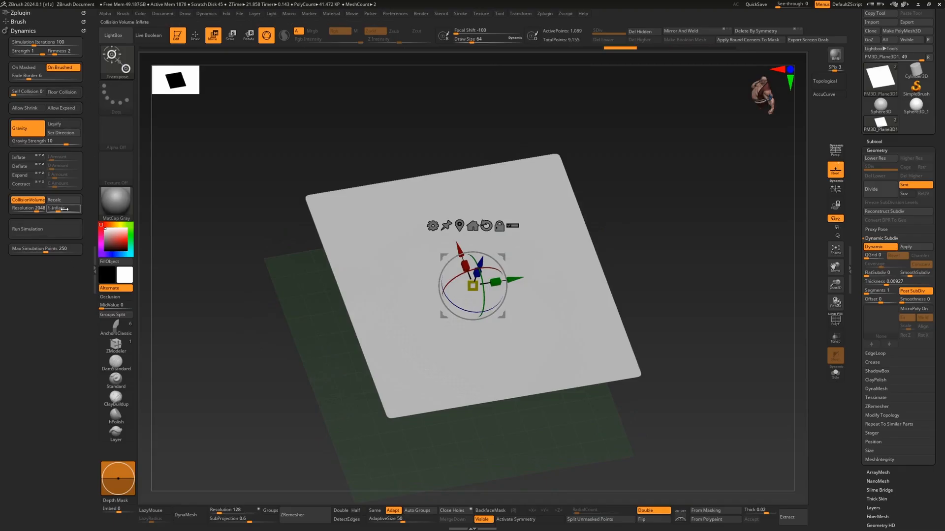
{"action": "left_click", "coordinate": [49, 229]}
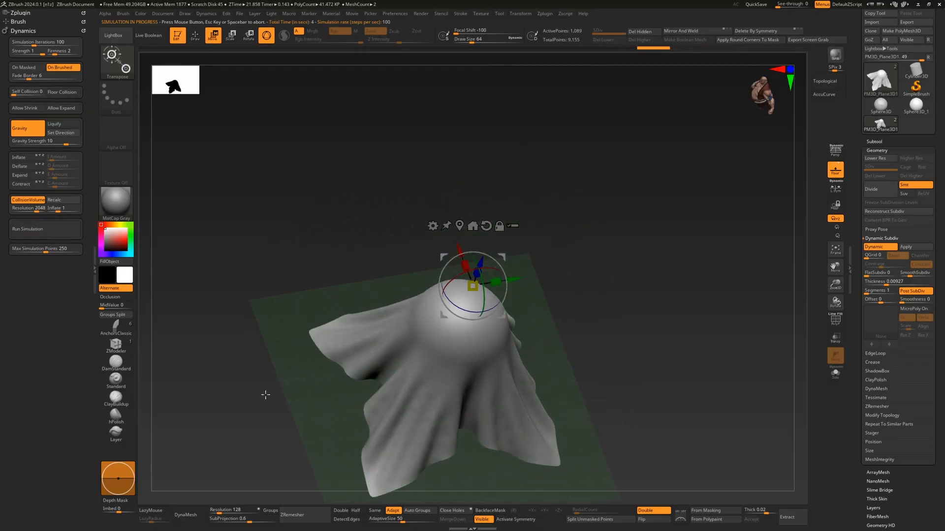
{"action": "left_click_drag", "start_coordinate": [265, 394], "coordinate": [308, 410]}
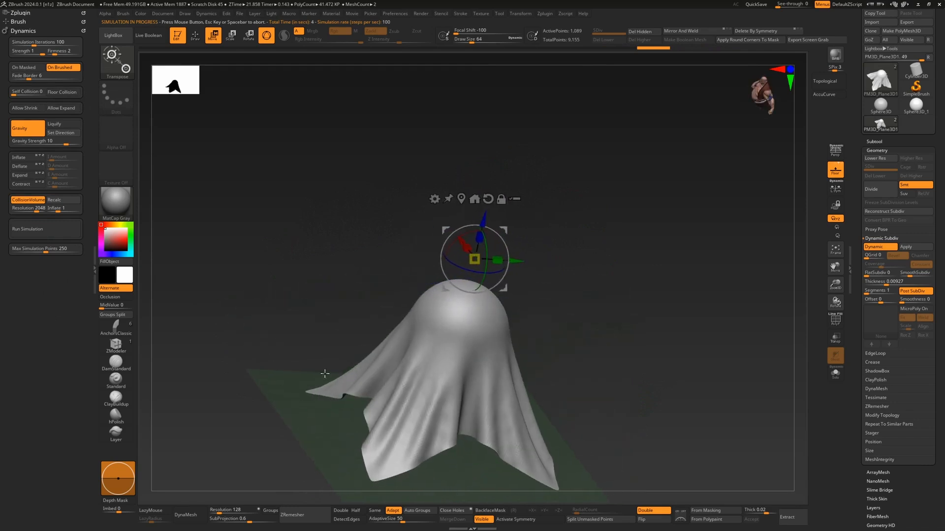
{"action": "left_click_drag", "start_coordinate": [675, 423], "coordinate": [643, 347], "text": "alt"}
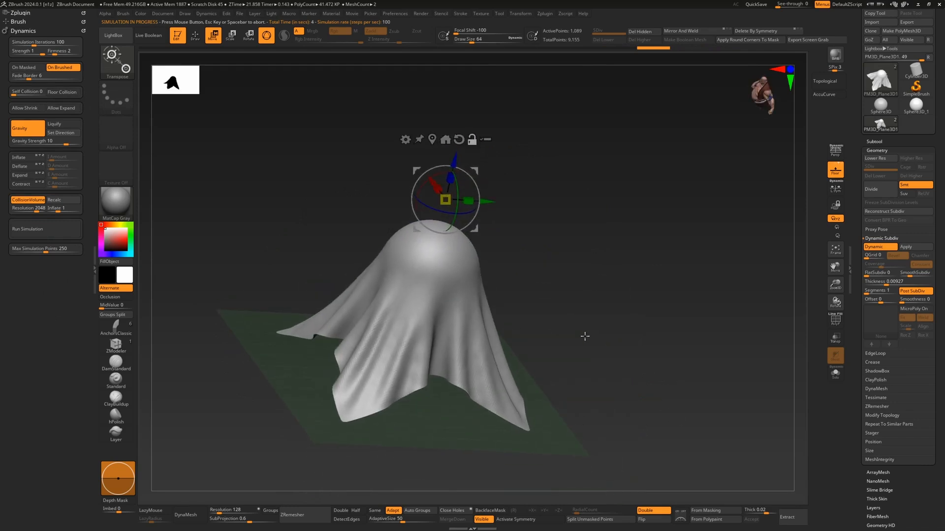
{"action": "left_click_drag", "start_coordinate": [581, 295], "coordinate": [575, 270], "text": "shift"}
{"action": "left_click_drag", "start_coordinate": [582, 310], "coordinate": [601, 320]}
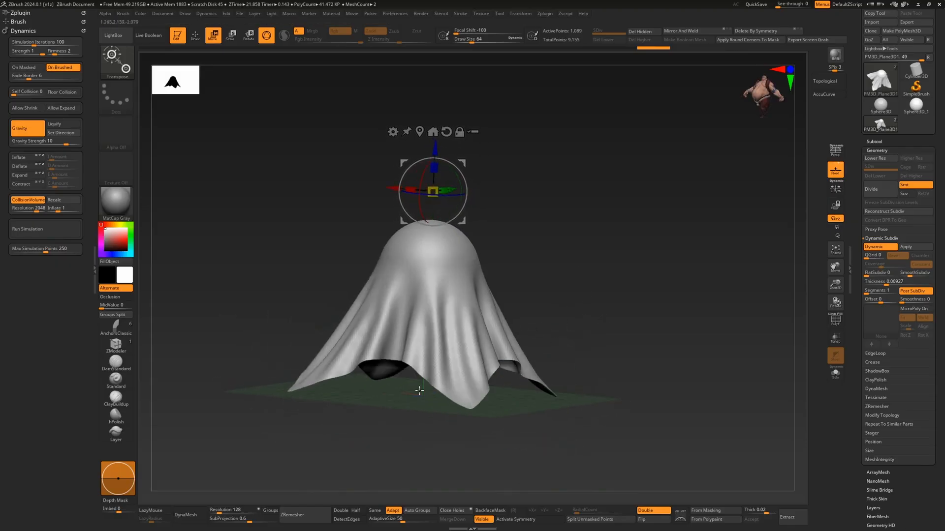
{"action": "left_click_drag", "start_coordinate": [670, 253], "coordinate": [671, 254], "text": "shift"}
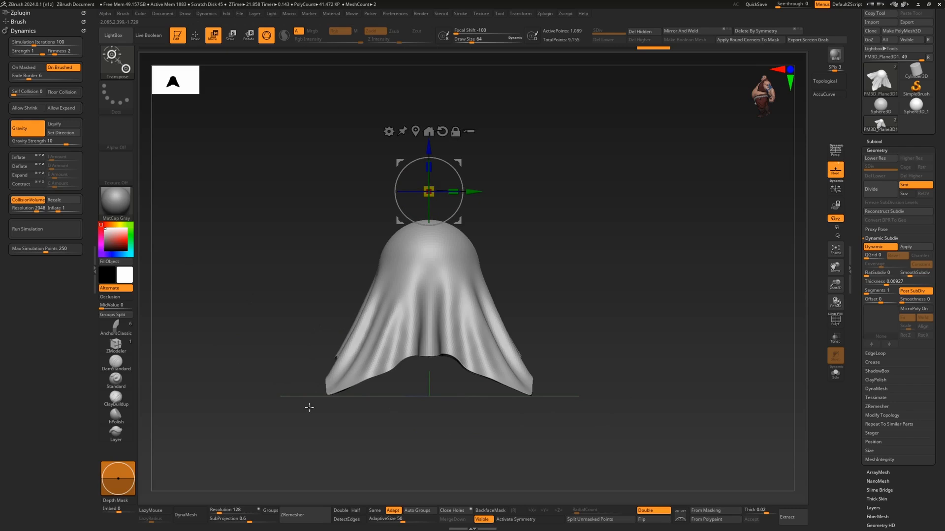
Continue the simulation to pull the cloth further down over the sphere, and inspect how it stretches
{"action": "left_click", "coordinate": [44, 236]}
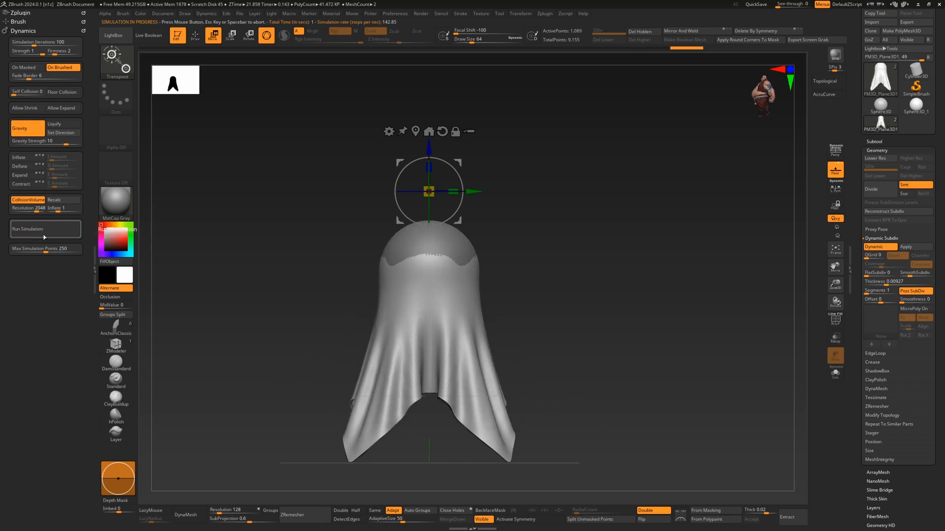
{"action": "left_click_drag", "start_coordinate": [348, 350], "coordinate": [447, 432]}
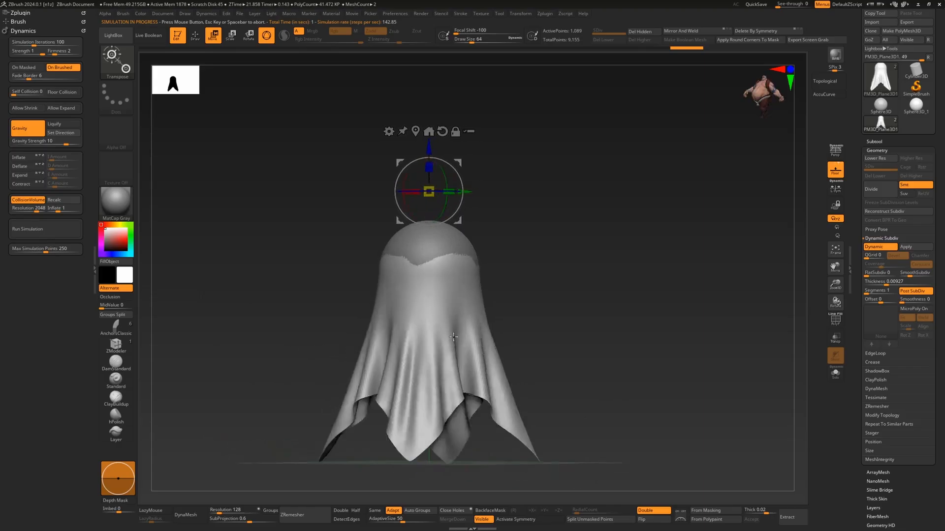
{"action": "mouse_move", "coordinate": [570, 367]}
{"action": "left_mouse_down"}
{"action": "mouse_move", "coordinate": [565, 428]}
{"action": "mouse_move", "coordinate": [568, 352]}
{"action": "left_mouse_up"}
{"action": "left_click_drag", "start_coordinate": [553, 259], "coordinate": [552, 298], "text": "alt"}
Undo the simulation back to the flat plane above the sphere
{"action": "left_click_drag", "start_coordinate": [429, 187], "coordinate": [422, 91]}
{"action": "left_click_drag", "start_coordinate": [523, 204], "coordinate": [626, 254]}
{"action": "key", "text": "ctrl+z"}
{"action": "key", "text": "ctrl+z"}
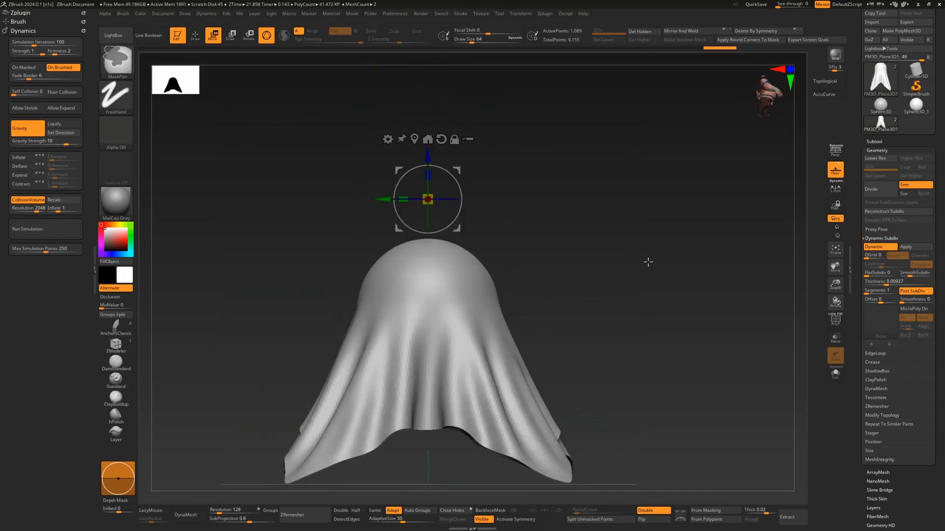
{"action": "key", "text": "ctrl+z"}
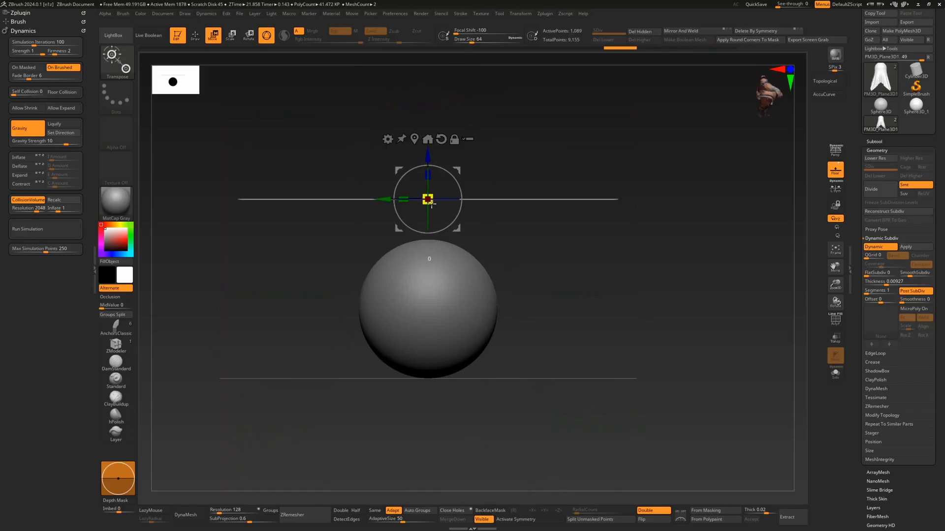
Scale the plane down uniformly to about 60% of its width and check it above the sphere
{"action": "left_click_drag", "start_coordinate": [408, 188], "coordinate": [377, 178]}
{"action": "left_click_drag", "start_coordinate": [647, 247], "coordinate": [656, 323]}
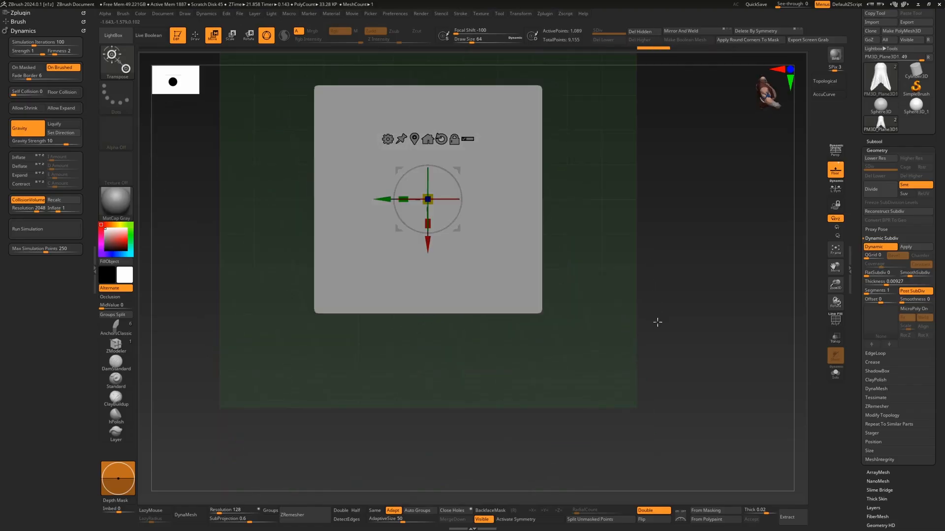
{"action": "left_click_drag", "start_coordinate": [634, 277], "coordinate": [570, 365]}
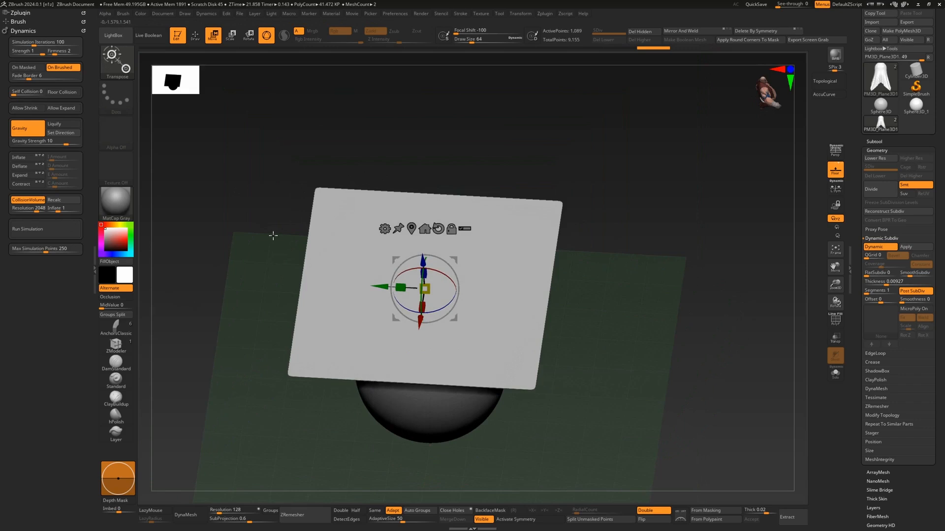
{"action": "left_click_drag", "start_coordinate": [646, 335], "coordinate": [649, 286]}
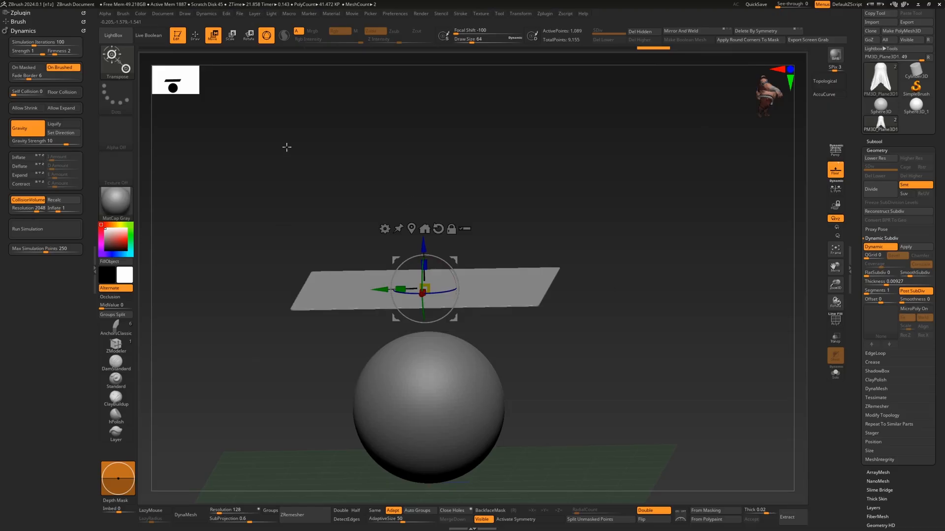
Return to Draw mode, choose the ClothTwister brush, and set its draw size to about 445 and Z Intensity to 2
{"action": "key", "text": "q"}
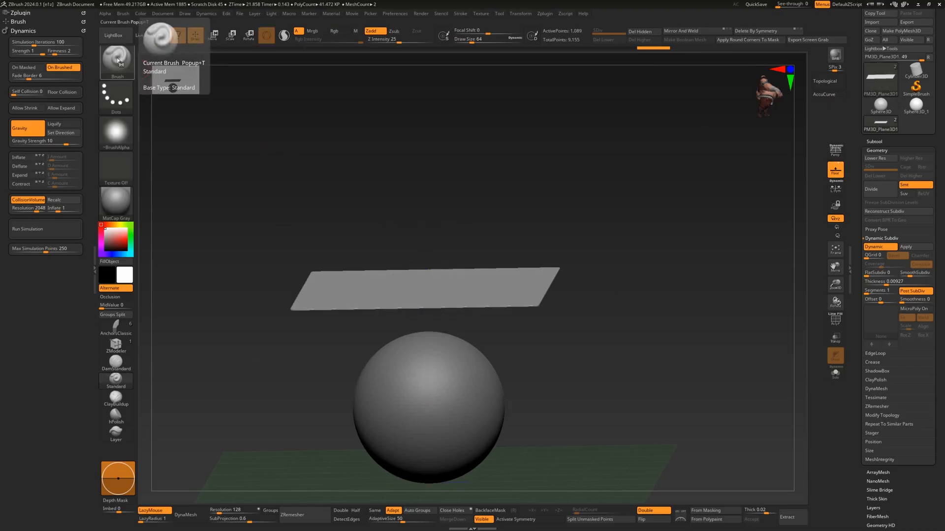
{"action": "left_click", "coordinate": [123, 66]}
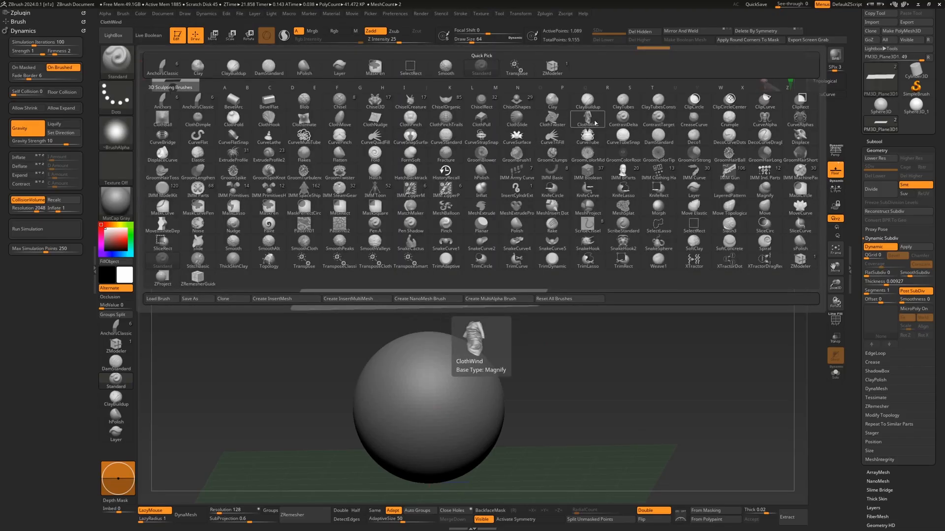
{"action": "left_click", "coordinate": [554, 125]}
{"action": "mouse_move", "coordinate": [401, 233]}
{"action": "left_mouse_down"}
{"action": "mouse_move", "coordinate": [404, 187]}
{"action": "mouse_move", "coordinate": [418, 265]}
{"action": "mouse_move", "coordinate": [456, 281]}
{"action": "left_mouse_up"}
{"action": "key", "text": "space"}
{"action": "left_click_drag", "start_coordinate": [622, 263], "coordinate": [622, 279], "text": "shift"}
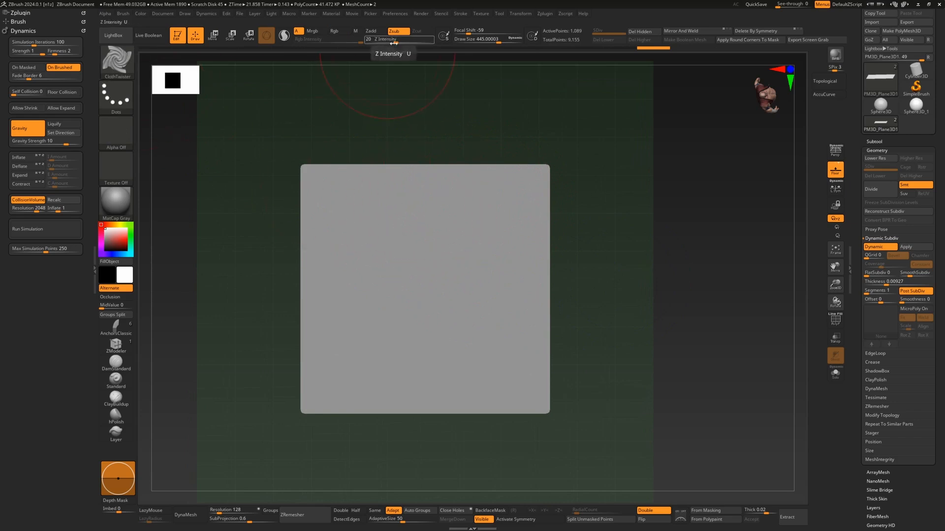
{"action": "left_click_drag", "start_coordinate": [395, 42], "coordinate": [376, 45]}
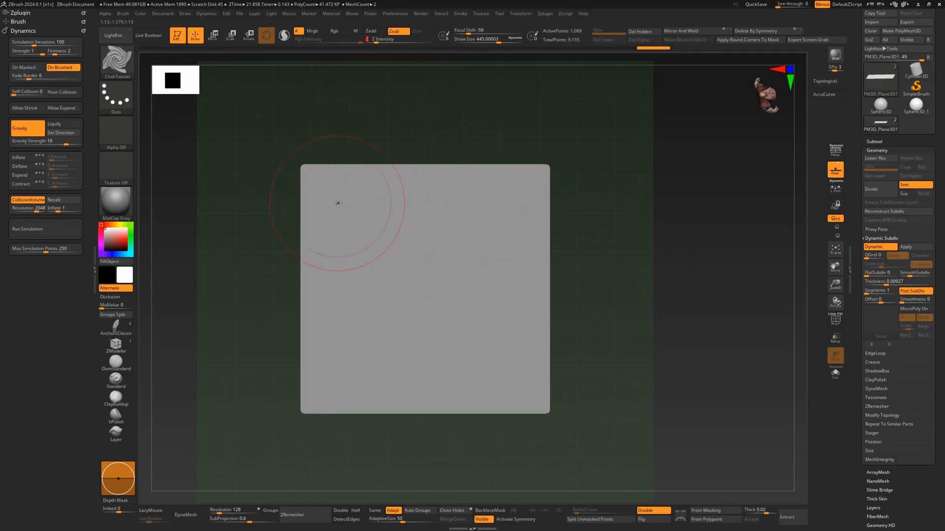
Twist wrinkles into the plane with ClothTwister strokes across its left, lower and upper right areas, and check the folds from the side
{"action": "mouse_move", "coordinate": [337, 202]}
{"action": "left_mouse_down"}
{"action": "mouse_move", "coordinate": [410, 219]}
{"action": "mouse_move", "coordinate": [473, 282]}
{"action": "mouse_move", "coordinate": [344, 361]}
{"action": "mouse_move", "coordinate": [458, 344]}
{"action": "mouse_move", "coordinate": [515, 369]}
{"action": "left_mouse_up"}
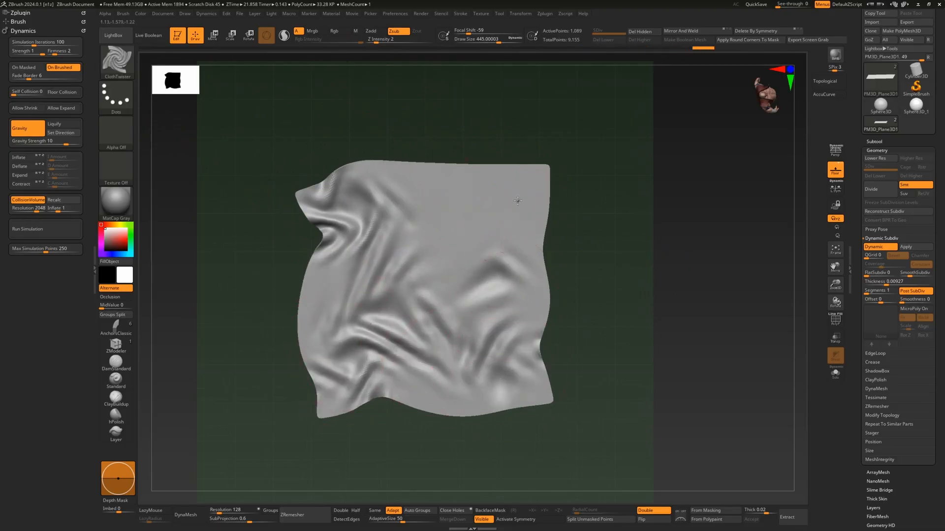
{"action": "left_click_drag", "start_coordinate": [518, 201], "coordinate": [492, 221]}
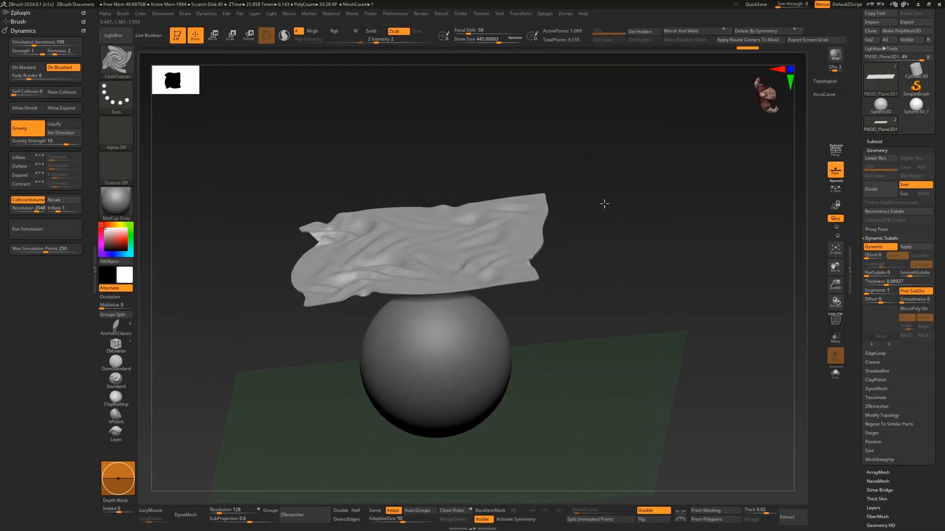
{"action": "left_click_drag", "start_coordinate": [604, 203], "coordinate": [601, 230]}
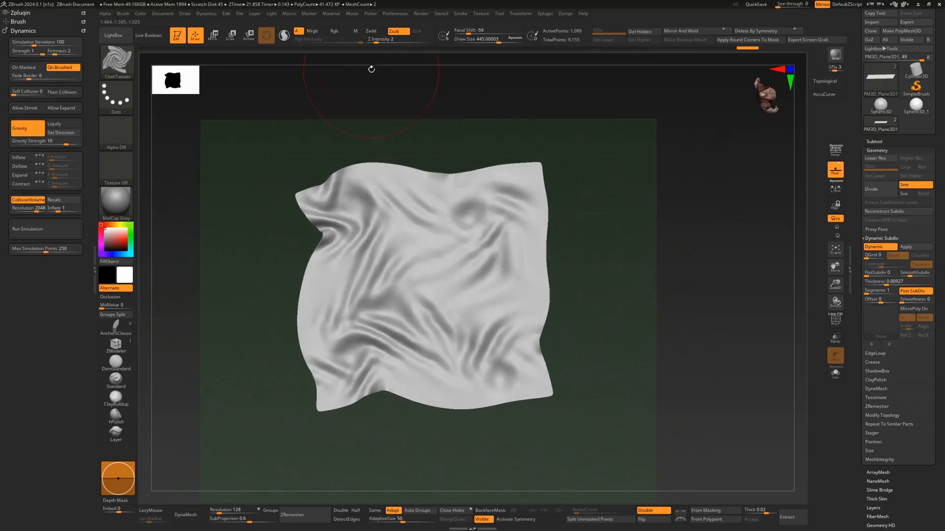
Set the ClothTwister Z Intensity to 18, try strong twists across the plane's upper part, and undo them
{"action": "left_click_drag", "start_coordinate": [386, 41], "coordinate": [394, 40]}
{"action": "left_click_drag", "start_coordinate": [432, 211], "coordinate": [441, 217]}
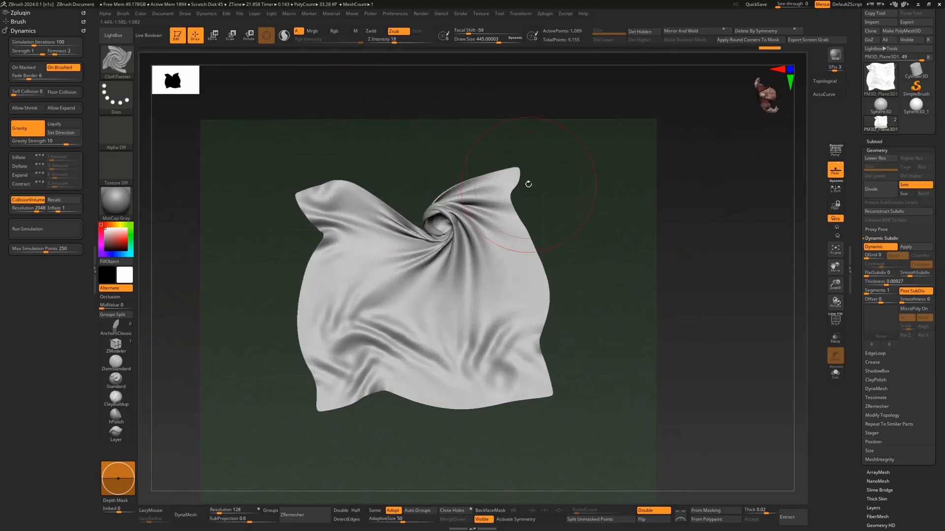
{"action": "mouse_move", "coordinate": [616, 232]}
{"action": "left_mouse_down"}
{"action": "mouse_move", "coordinate": [624, 201]}
{"action": "mouse_move", "coordinate": [638, 217]}
{"action": "left_mouse_up"}
{"action": "left_click_drag", "start_coordinate": [470, 107], "coordinate": [573, 162]}
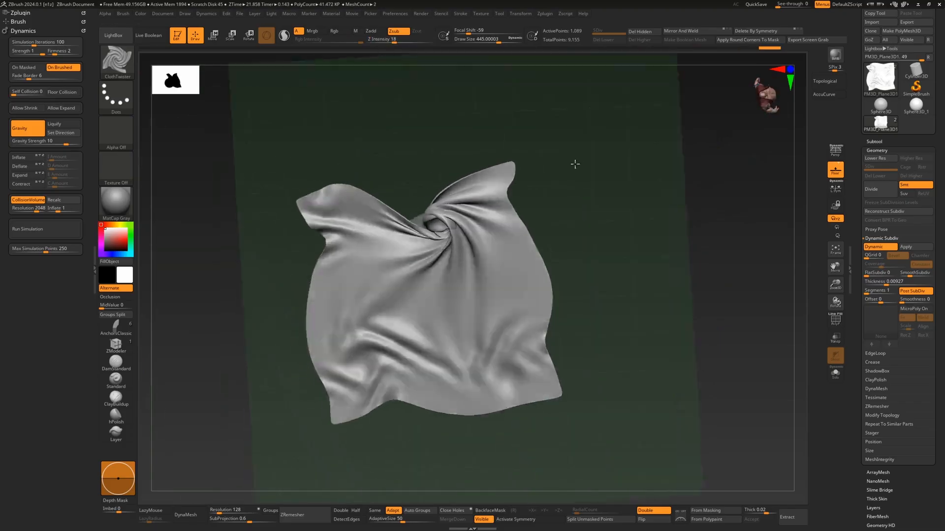
{"action": "key", "text": "ctrl+z"}
{"action": "mouse_move", "coordinate": [429, 197]}
{"action": "left_mouse_down"}
{"action": "mouse_move", "coordinate": [494, 186]}
{"action": "mouse_move", "coordinate": [513, 238]}
{"action": "mouse_move", "coordinate": [518, 105]}
{"action": "left_mouse_up"}
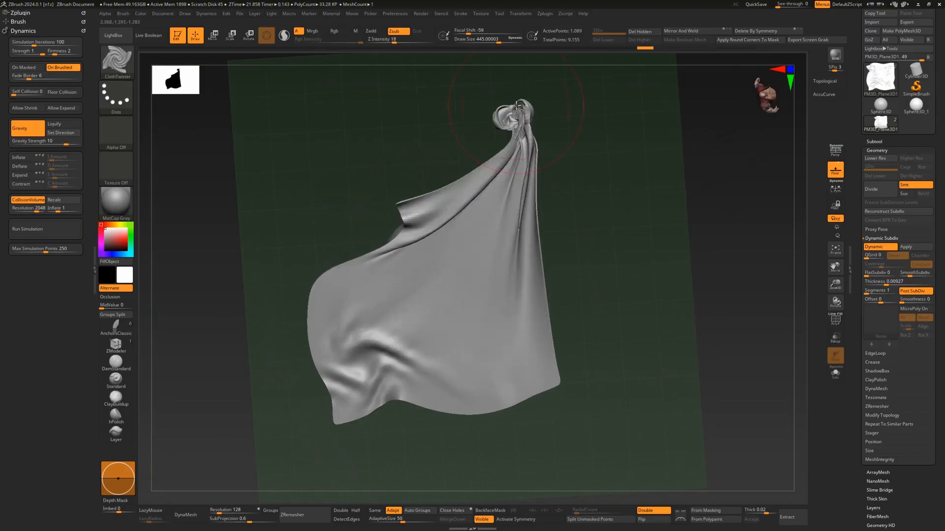
{"action": "key", "text": "ctrl+z"}
Choose the ClothSlide brush and reduce its draw size to about 74
{"action": "mouse_move", "coordinate": [631, 209]}
{"action": "left_mouse_down", "text": "shift"}
{"action": "mouse_move", "coordinate": [667, 186]}
{"action": "mouse_move", "coordinate": [657, 172]}
{"action": "left_mouse_up", "text": "shift"}
{"action": "left_click_drag", "start_coordinate": [632, 238], "coordinate": [643, 281]}
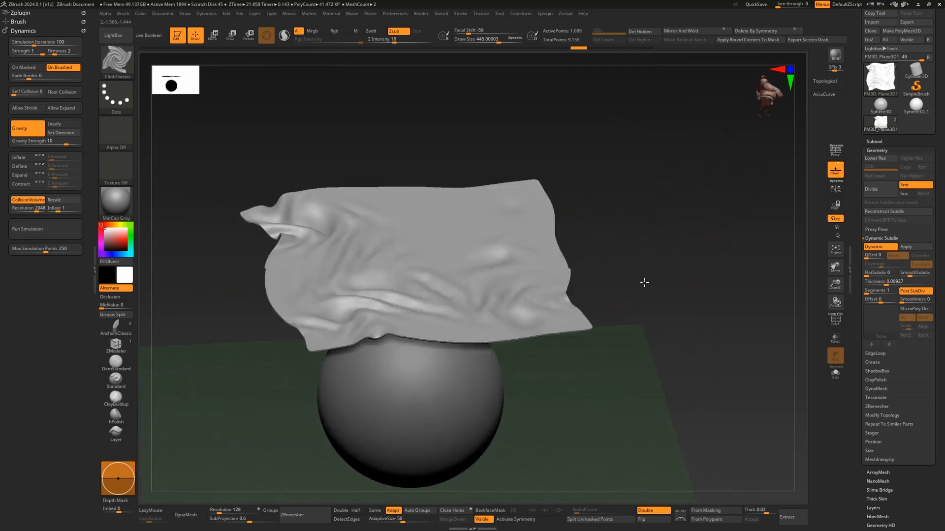
{"action": "left_click", "coordinate": [117, 62]}
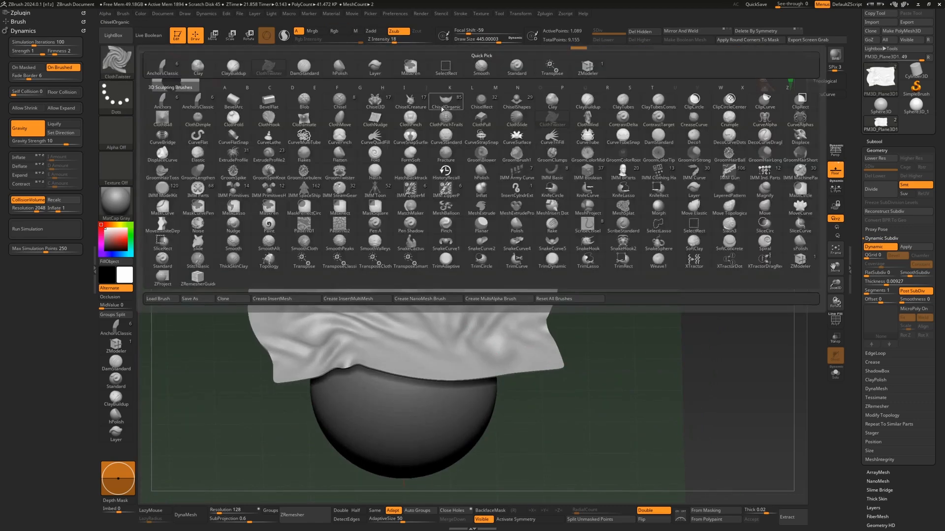
{"action": "left_click", "coordinate": [516, 118]}
{"action": "key", "text": "space"}
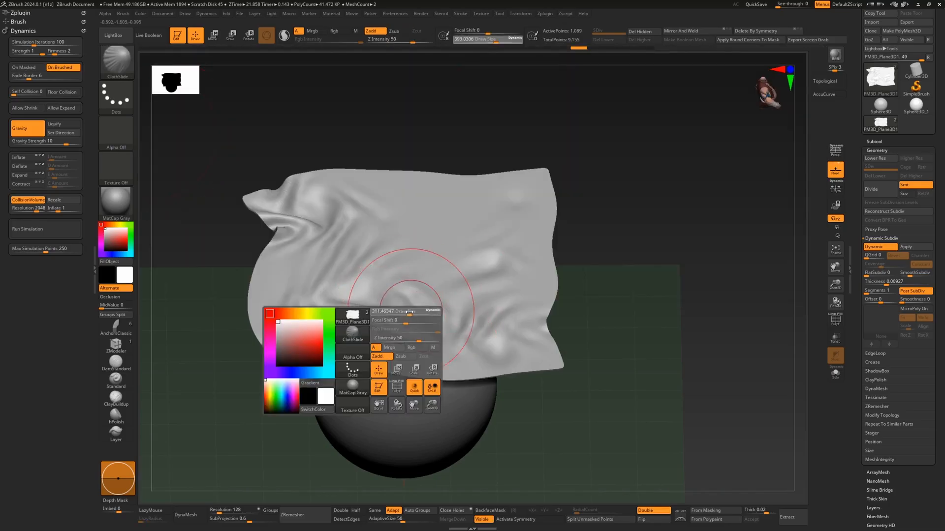
{"action": "left_click_drag", "start_coordinate": [395, 311], "coordinate": [384, 311]}
{"action": "left_click_drag", "start_coordinate": [612, 215], "coordinate": [575, 293]}
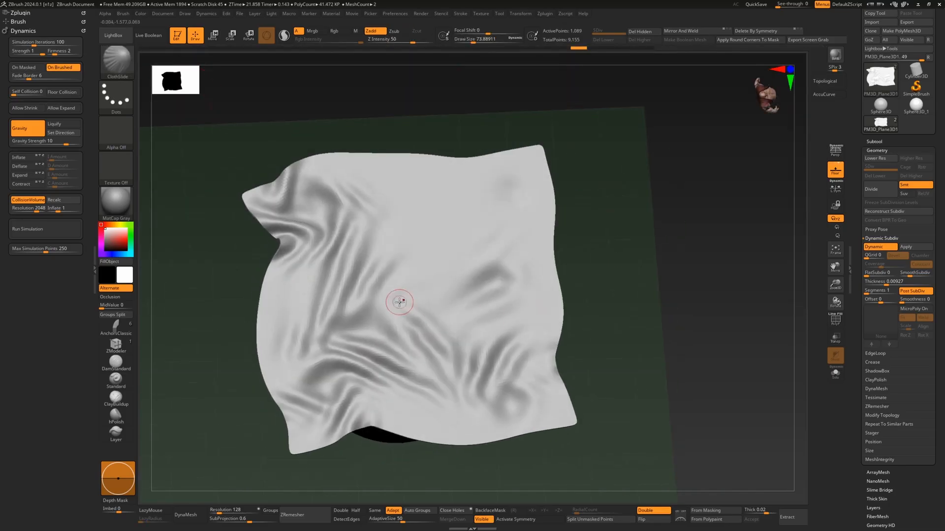
Push small folds into the middle and upper areas of the wrinkled plane with ClothSlide strokes, and inspect them
{"action": "left_click_drag", "start_coordinate": [399, 302], "coordinate": [465, 364]}
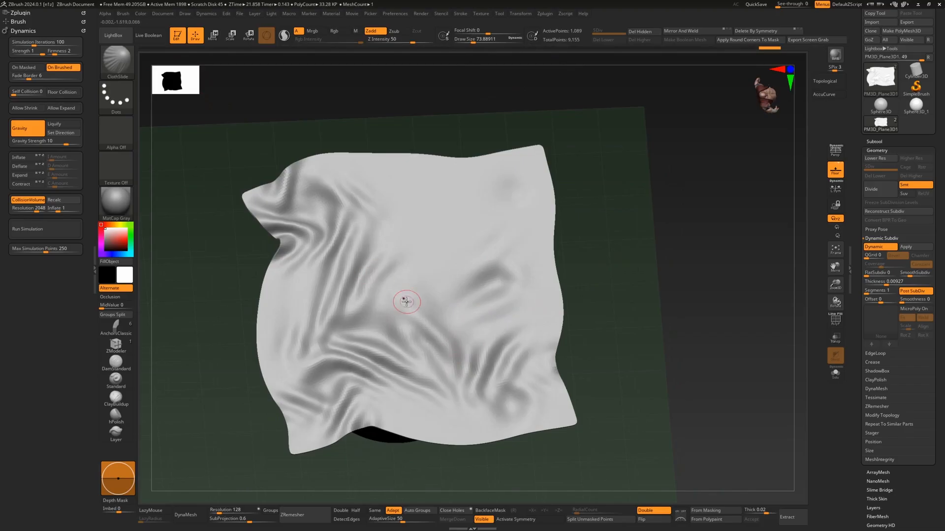
{"action": "left_click_drag", "start_coordinate": [428, 215], "coordinate": [385, 276]}
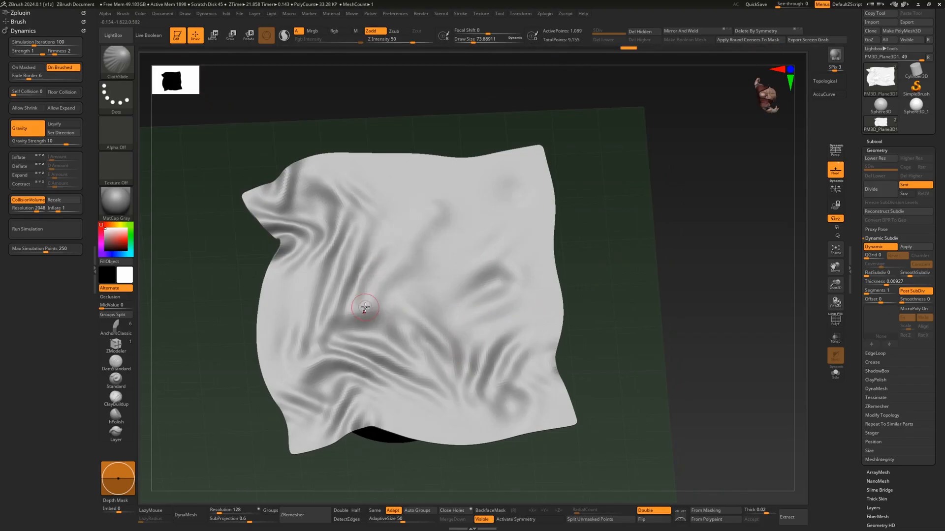
{"action": "mouse_move", "coordinate": [638, 280]}
{"action": "left_mouse_down"}
{"action": "mouse_move", "coordinate": [681, 264]}
{"action": "mouse_move", "coordinate": [666, 251]}
{"action": "mouse_move", "coordinate": [653, 336]}
{"action": "mouse_move", "coordinate": [642, 330]}
{"action": "left_mouse_up"}
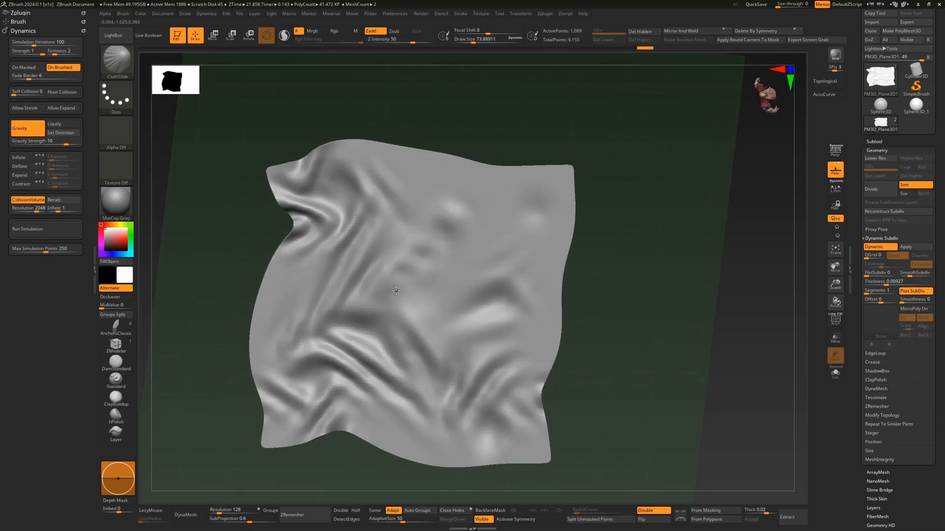
{"action": "left_click_drag", "start_coordinate": [612, 282], "coordinate": [639, 247]}
{"action": "left_click_drag", "start_coordinate": [635, 294], "coordinate": [601, 264]}
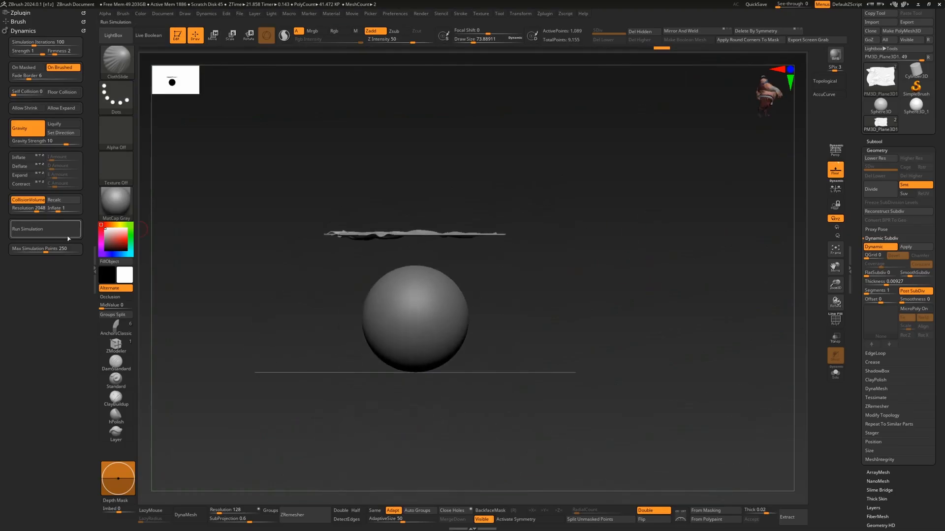
Run the simulation to drop the wrinkled plane over the sphere, inspect the drape, and undo it
{"action": "left_click", "coordinate": [50, 233]}
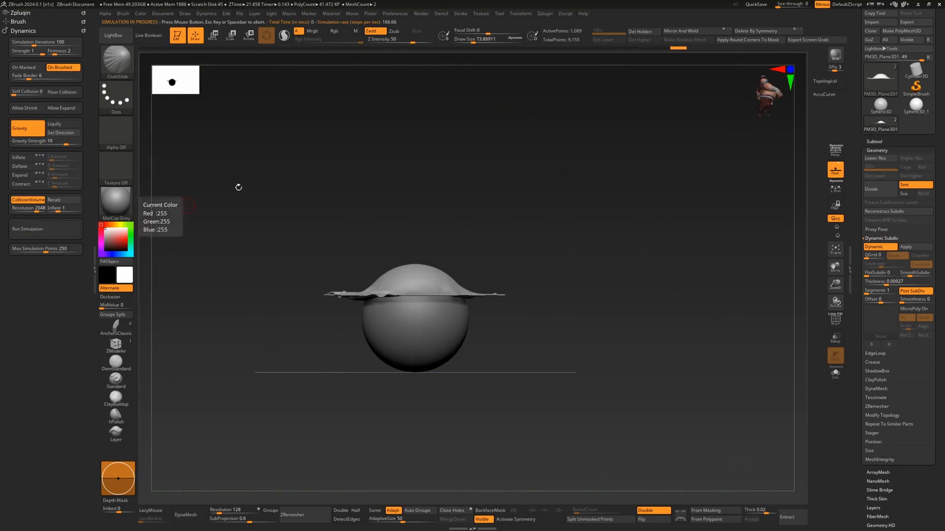
{"action": "left_click_drag", "start_coordinate": [382, 157], "coordinate": [535, 186]}
{"action": "key", "text": "ctrl+z"}
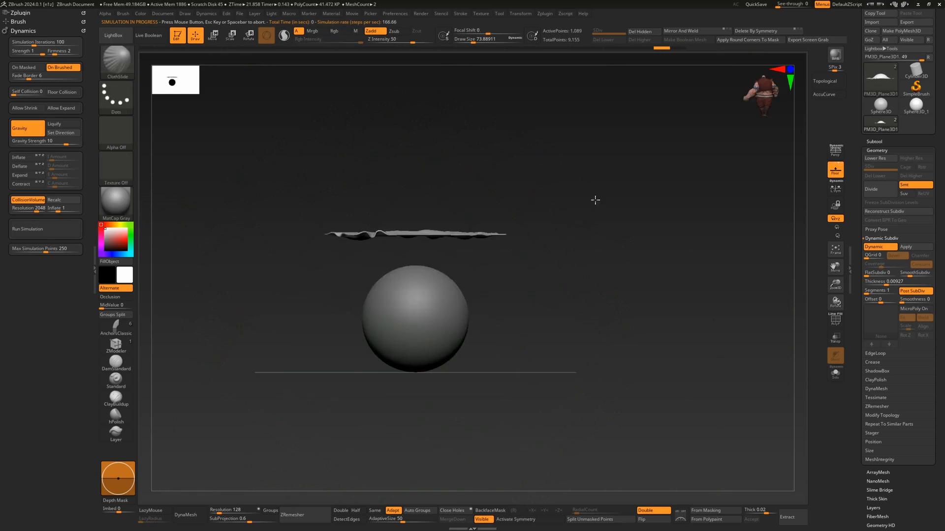
Undo all the cloth brush strokes back to the flat, unwrinkled plane
{"action": "left_click_drag", "start_coordinate": [595, 200], "coordinate": [589, 266]}
{"action": "key", "text": "ctrl+z"}
{"action": "key", "text": "ctrl+z"}
{"action": "key", "text": "ctrl+z"}
{"action": "key", "text": "ctrl+z"}
{"action": "key", "text": "ctrl+z"}
{"action": "key", "text": "ctrl+z"}
{"action": "key", "text": "ctrl+z"}
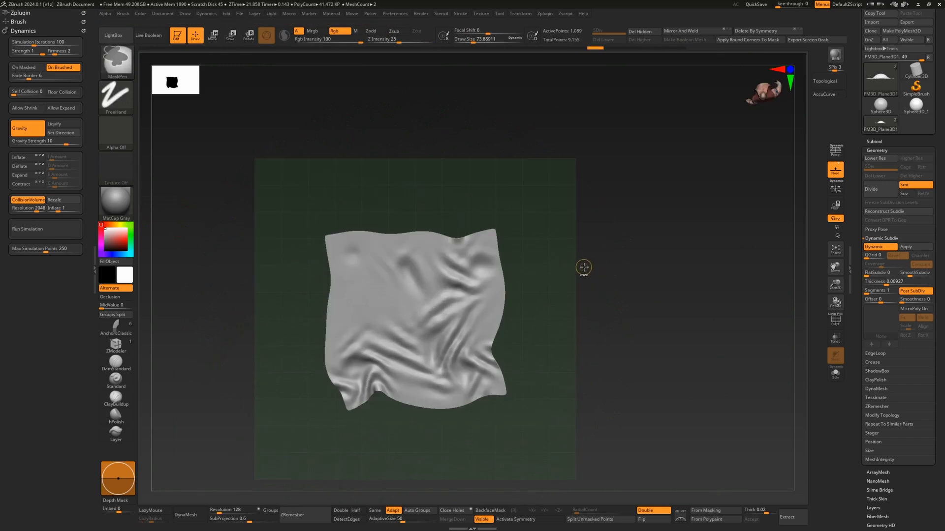
{"action": "key", "text": "ctrl+z"}
{"action": "key", "text": "ctrl+z"}
{"action": "key", "text": "ctrl+z"}
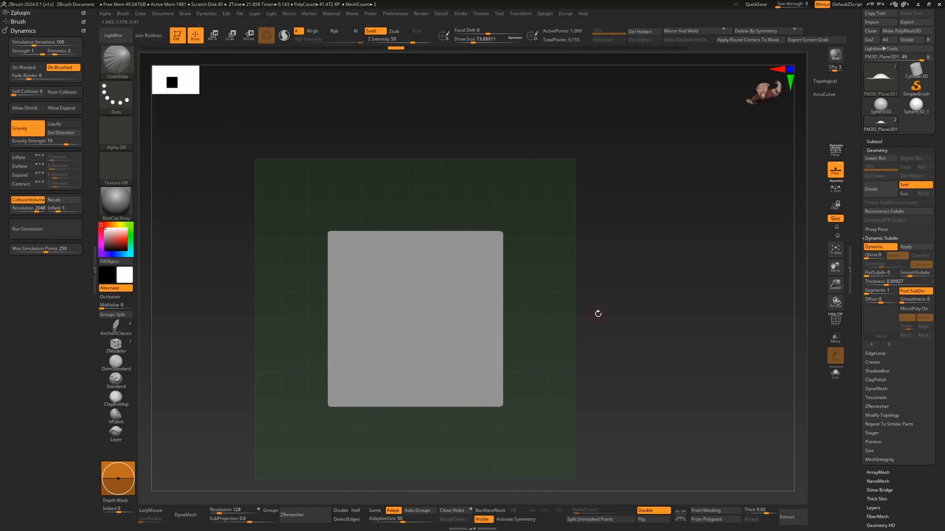
Set the dynamics Firmness to 4, and run the simulation until the plane hangs over the sphere in broad folds
{"action": "mouse_move", "coordinate": [598, 314]}
{"action": "left_mouse_down"}
{"action": "mouse_move", "coordinate": [592, 242]}
{"action": "mouse_move", "coordinate": [612, 219]}
{"action": "mouse_move", "coordinate": [606, 289]}
{"action": "mouse_move", "coordinate": [622, 274]}
{"action": "mouse_move", "coordinate": [478, 253]}
{"action": "left_mouse_up"}
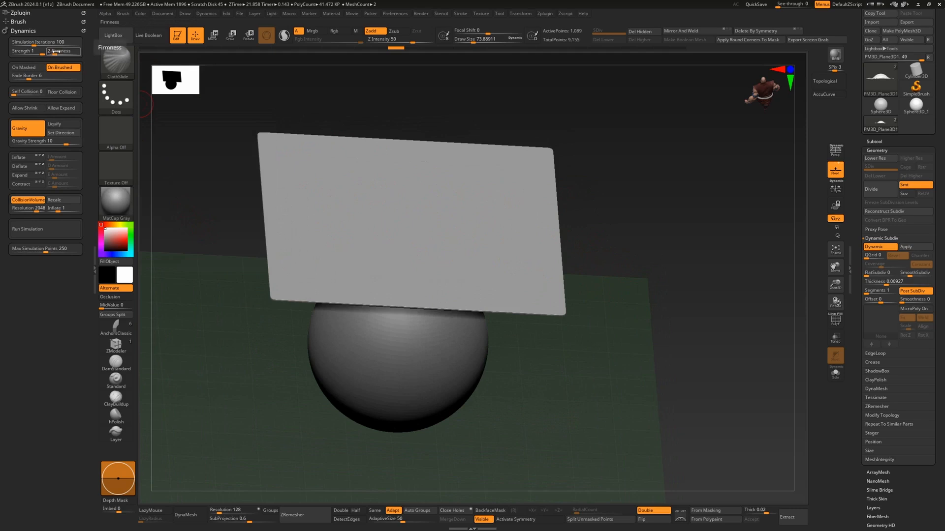
{"action": "left_click_drag", "start_coordinate": [56, 52], "coordinate": [59, 53]}
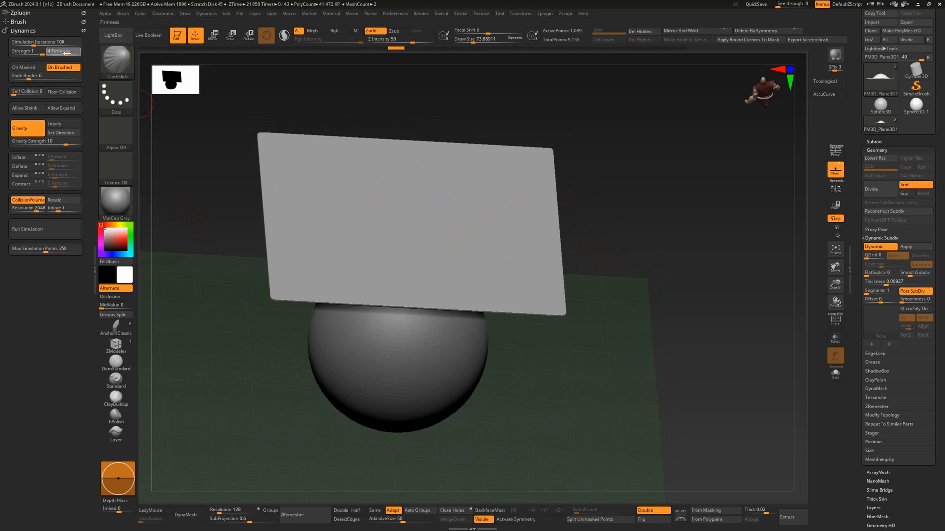
{"action": "left_click", "coordinate": [67, 234]}
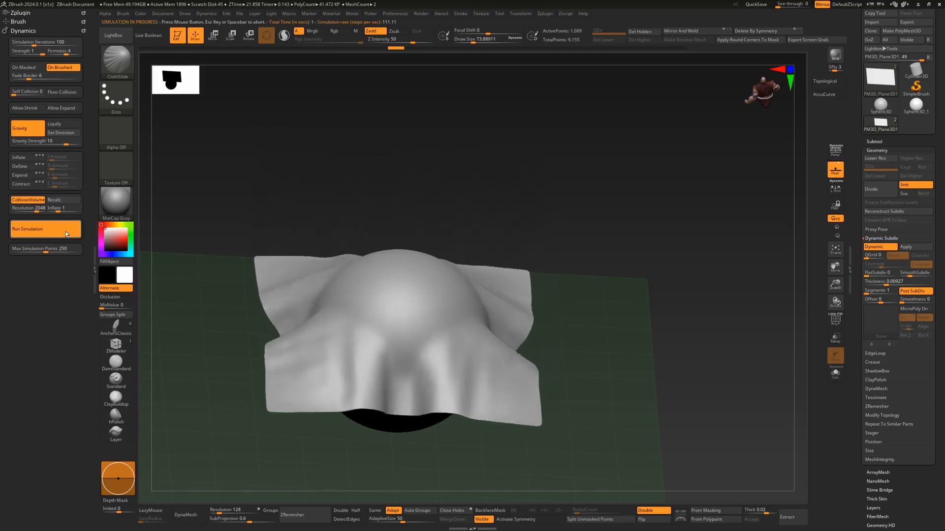
{"action": "left_click", "coordinate": [67, 235]}
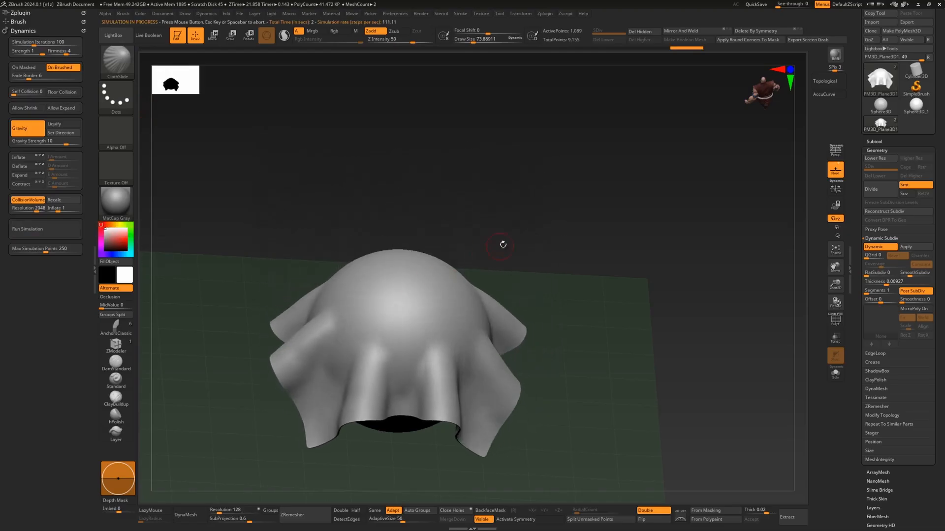
Inspect the firm cloth's folds from another angle and undo the simulation
{"action": "left_click_drag", "start_coordinate": [502, 244], "coordinate": [492, 214]}
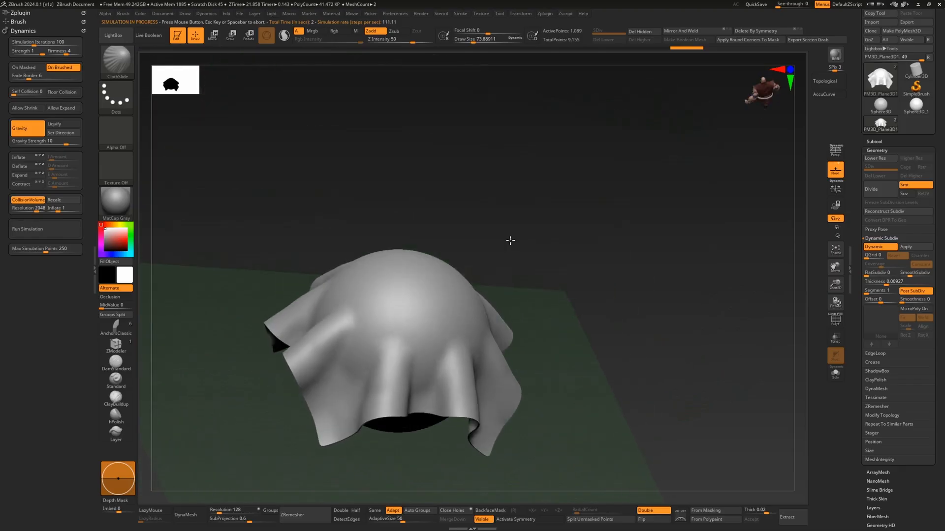
{"action": "key", "text": "ctrl"}
{"action": "key", "text": "ctrl+z"}
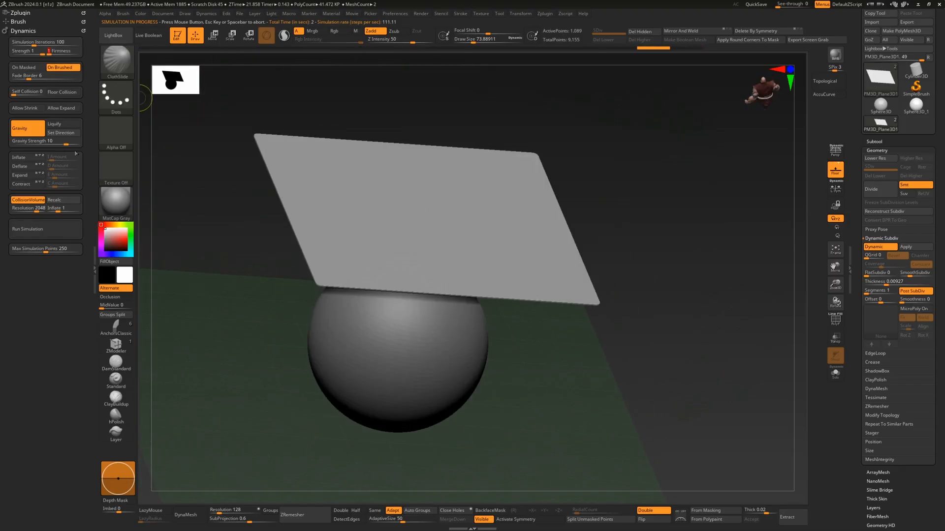
Set Firmness to 1, run the simulation until the cloth falls past the floor, stop it and undo the drape
{"action": "left_click", "coordinate": [60, 234]}
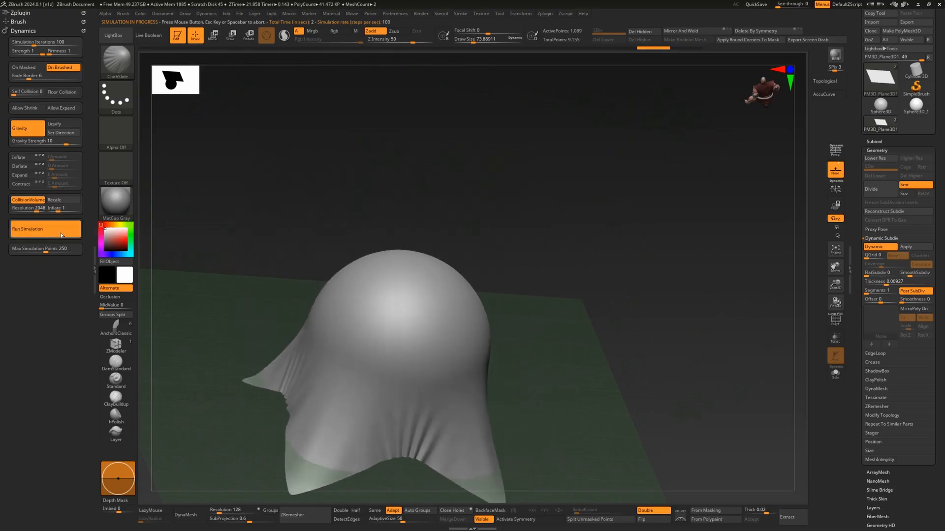
{"action": "left_click", "coordinate": [60, 233]}
{"action": "key", "text": "ctrl+z"}
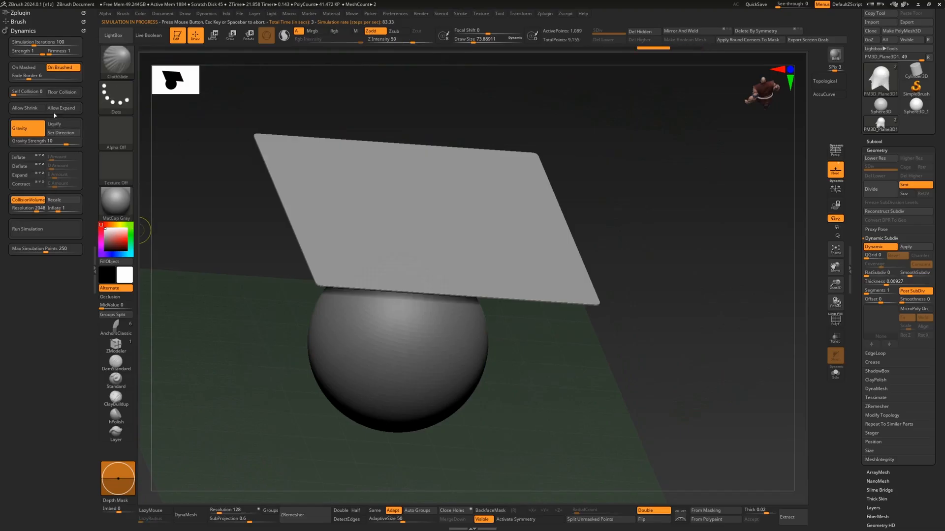
Turn on Floor Collision and run the cloth simulation
{"action": "left_click", "coordinate": [69, 94]}
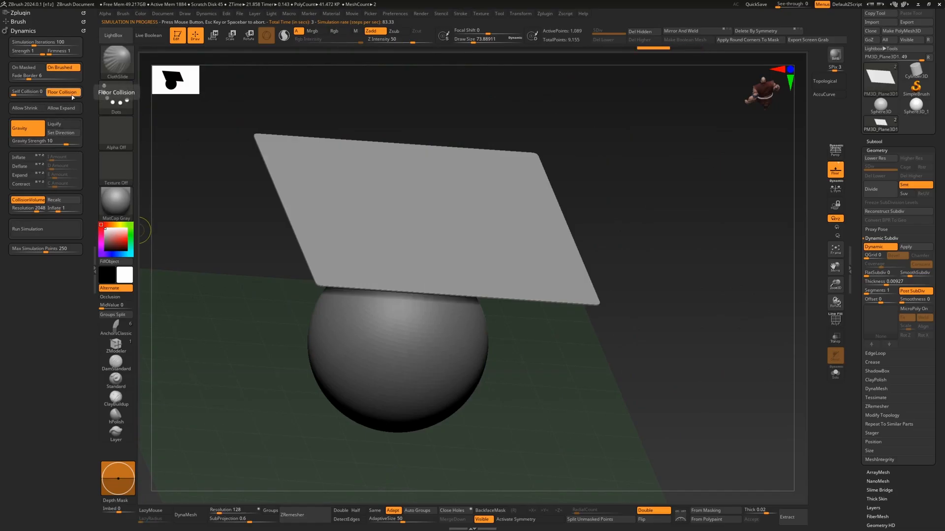
{"action": "left_click", "coordinate": [61, 230]}
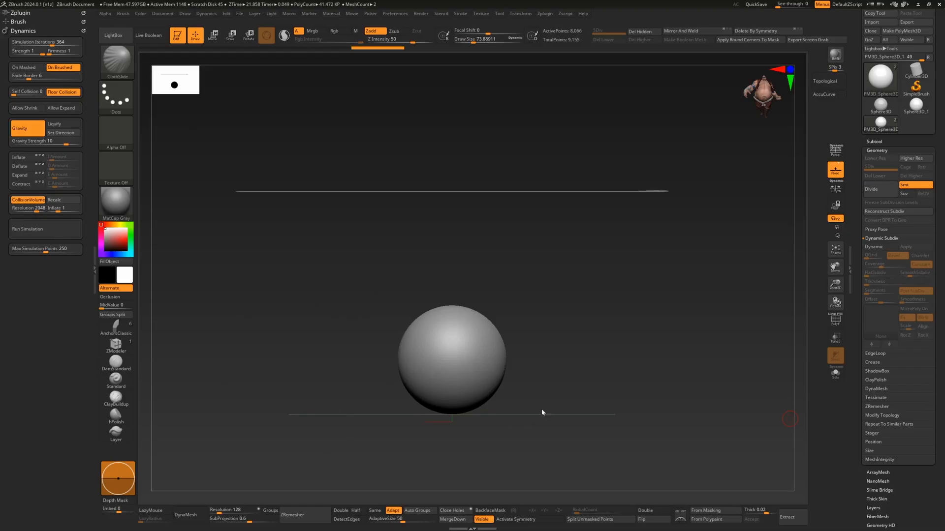
Check the sphere against the floor grid, undo the stray stroke on it, and move the sphere up slightly along Y
{"action": "left_click_drag", "start_coordinate": [263, 339], "coordinate": [278, 360]}
{"action": "left_click_drag", "start_coordinate": [460, 370], "coordinate": [472, 386]}
{"action": "key", "text": "ctrl+z"}
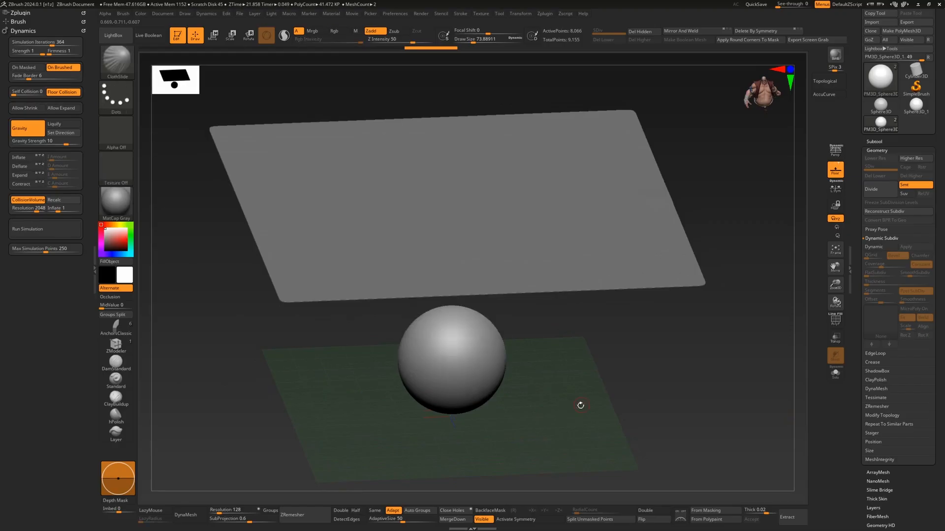
{"action": "left_click_drag", "start_coordinate": [580, 402], "coordinate": [529, 380]}
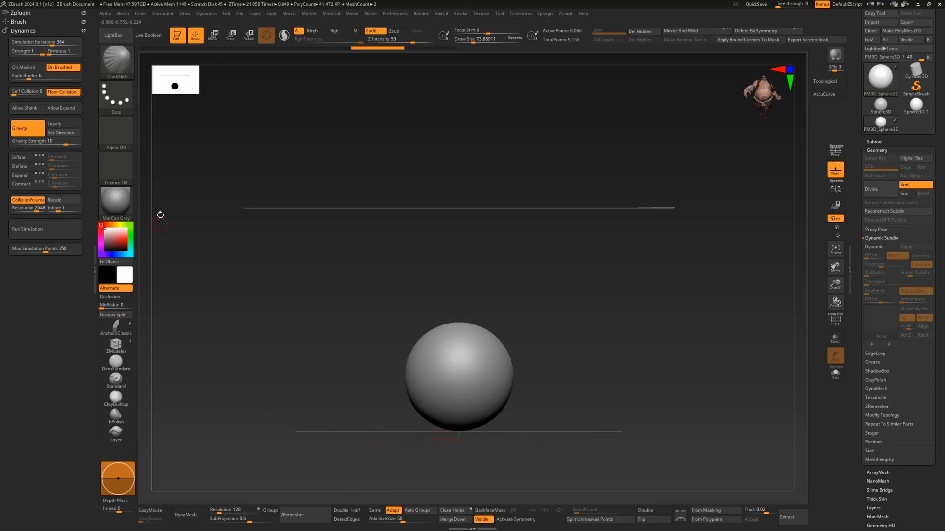
{"action": "key", "text": "w"}
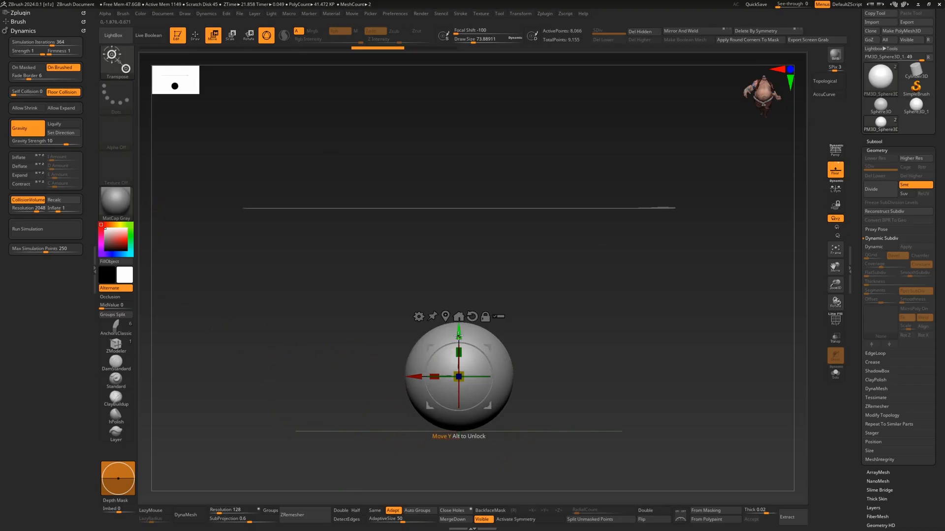
{"action": "left_click_drag", "start_coordinate": [460, 339], "coordinate": [459, 317]}
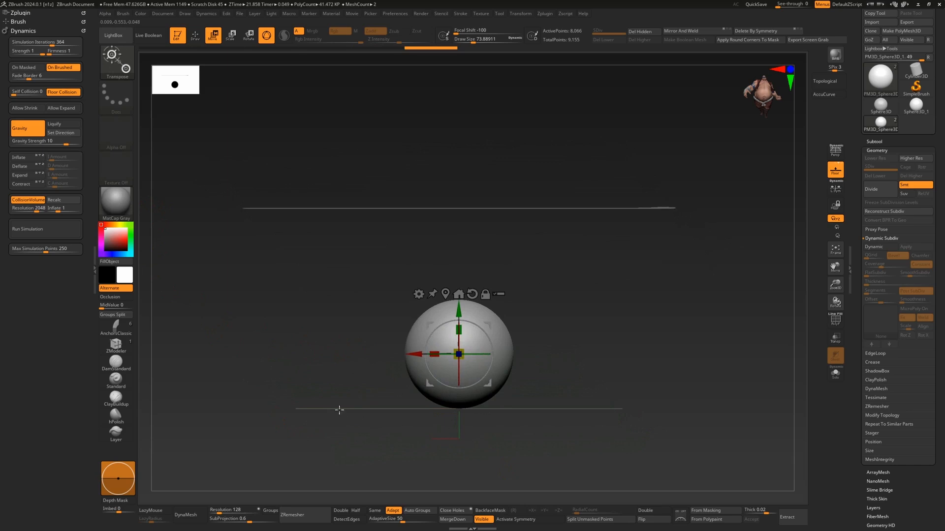
Set the floor grid's elevation to 0 in the Draw settings
{"action": "left_click", "coordinate": [185, 14]}
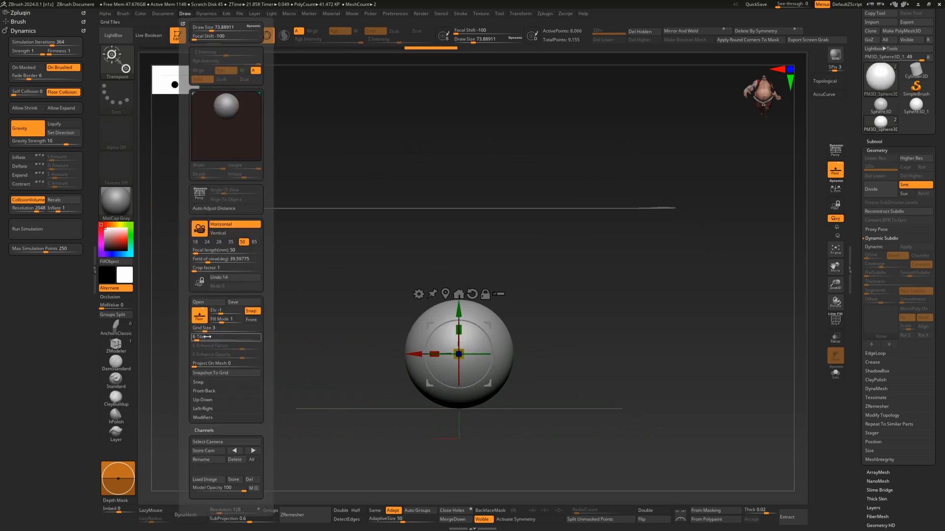
{"action": "left_click", "coordinate": [225, 313]}
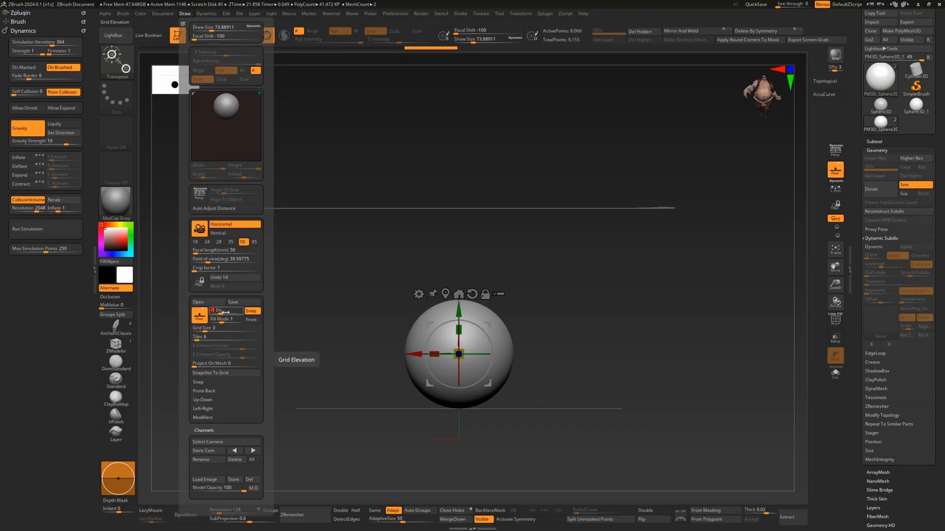
{"action": "type", "text": "0"}
{"action": "key", "text": "Return"}
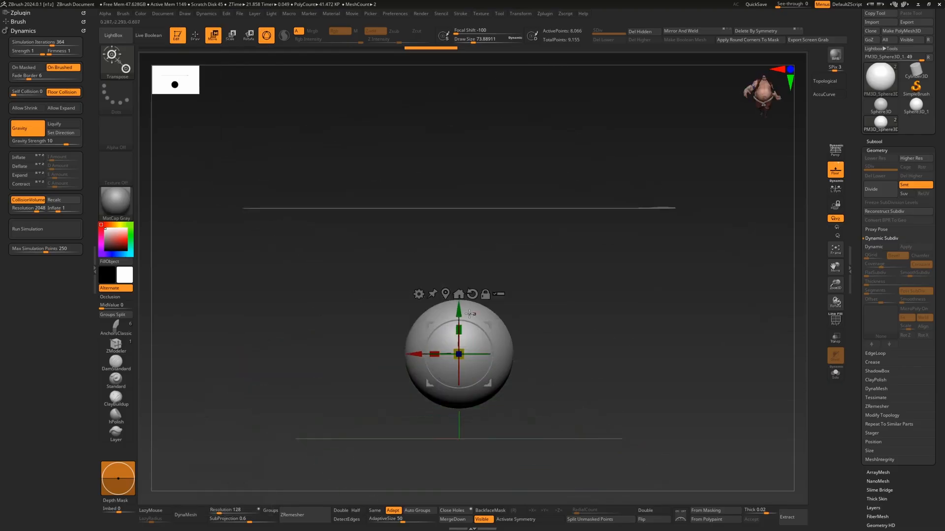
Raise the sphere along Y to sit just beneath the plane, and make the plane the active subtool
{"action": "left_click_drag", "start_coordinate": [456, 309], "coordinate": [457, 266]}
{"action": "left_click_drag", "start_coordinate": [610, 308], "coordinate": [587, 346]}
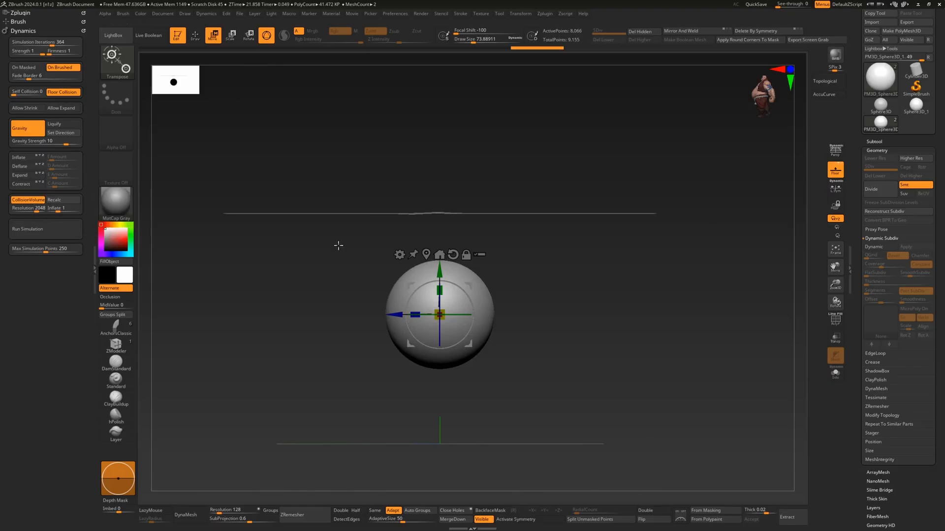
{"action": "left_click_drag", "start_coordinate": [421, 129], "coordinate": [450, 182]}
{"action": "left_click", "coordinate": [450, 182], "text": "alt"}
{"action": "left_click_drag", "start_coordinate": [193, 217], "coordinate": [222, 135], "text": "shift"}
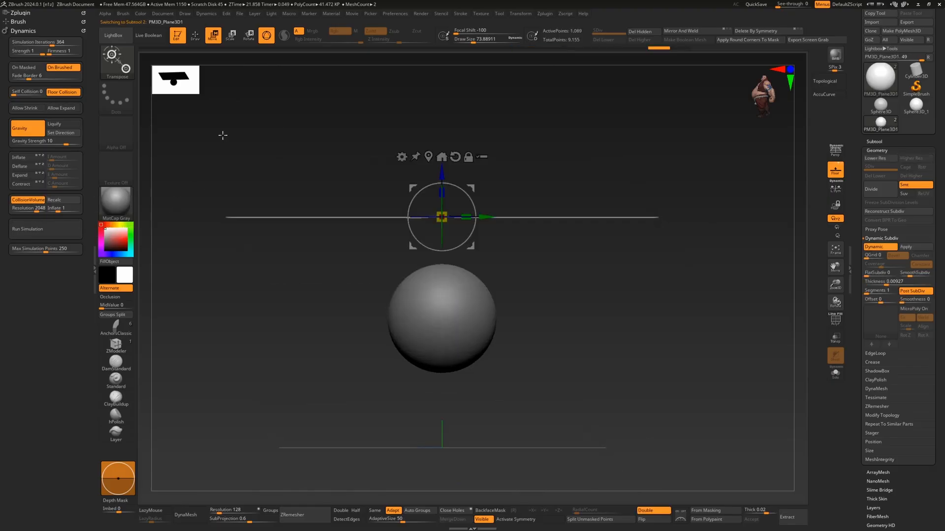
Recalculate the collision volume for the raised sphere, run the cloth simulation down onto the floor, and undo the drape
{"action": "left_click", "coordinate": [28, 200]}
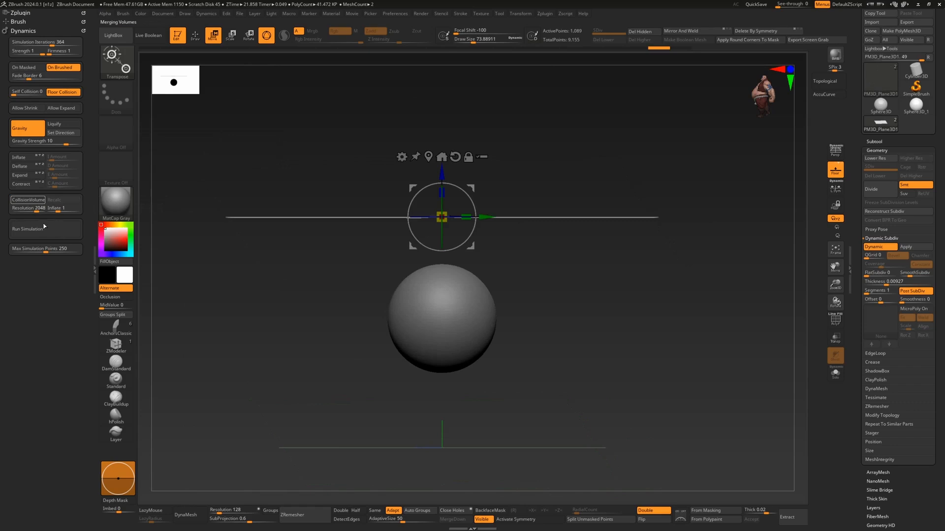
{"action": "left_click", "coordinate": [56, 230]}
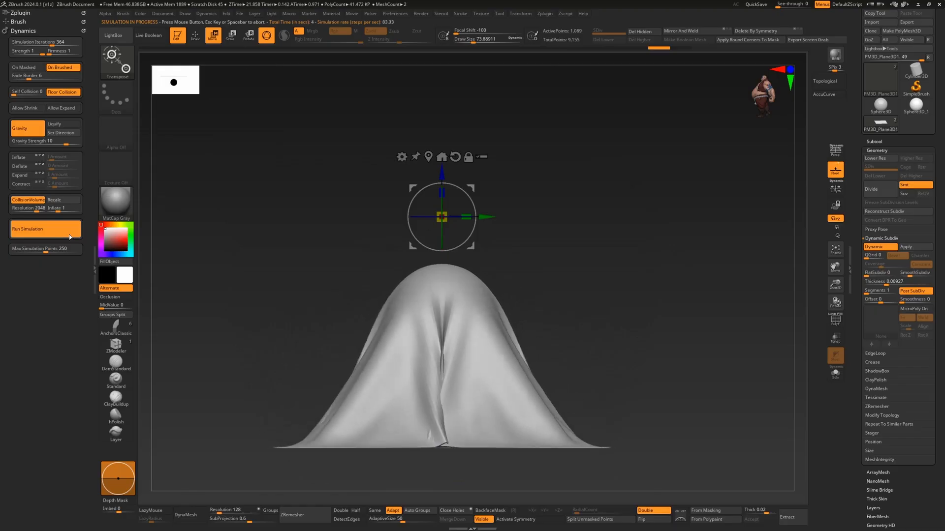
{"action": "left_click", "coordinate": [70, 238]}
{"action": "left_click_drag", "start_coordinate": [279, 281], "coordinate": [359, 391]}
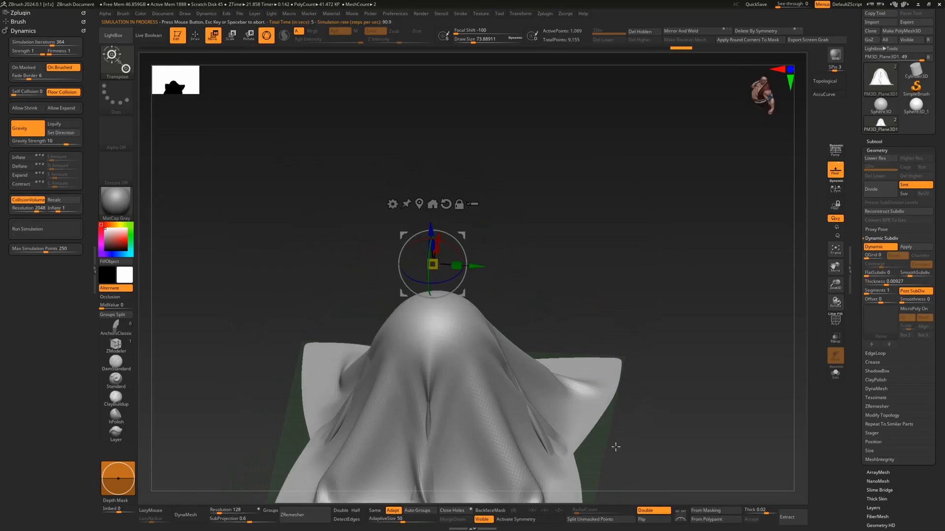
{"action": "left_click_drag", "start_coordinate": [616, 447], "coordinate": [606, 398]}
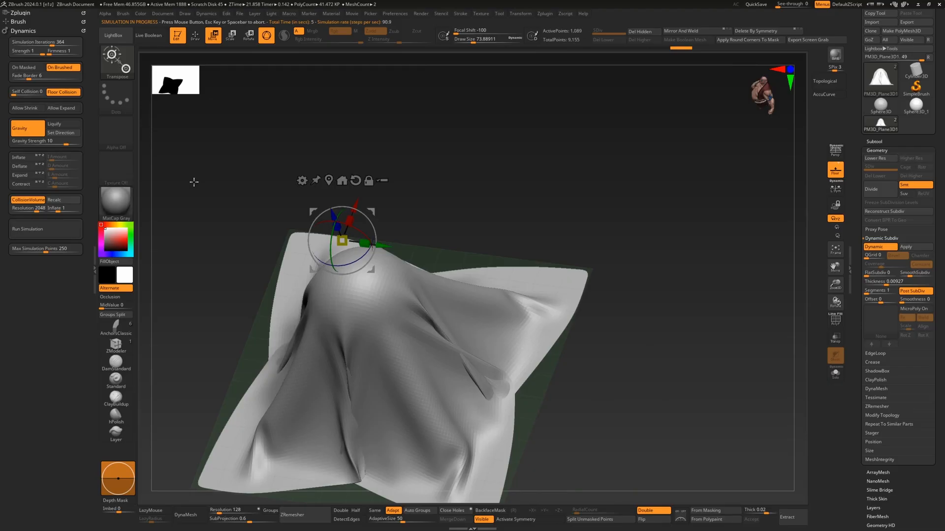
{"action": "key", "text": "ctrl+z"}
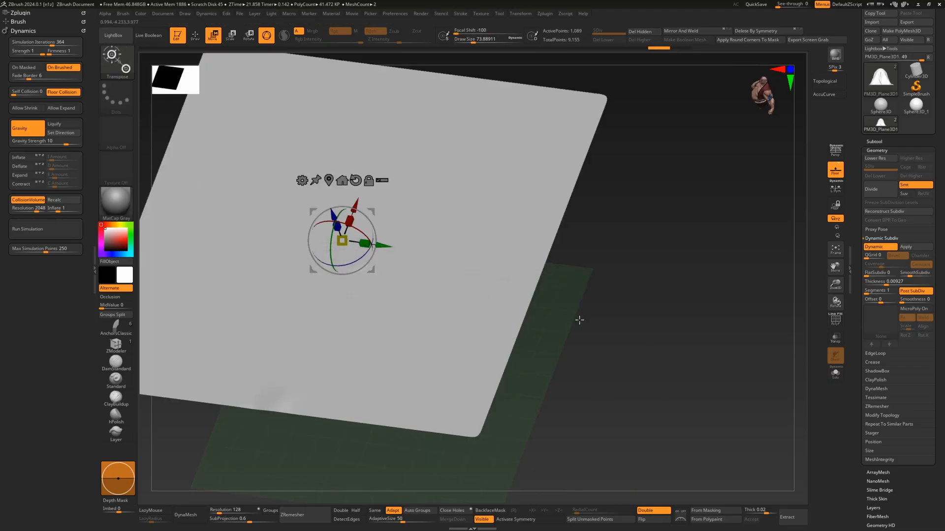
{"action": "left_click_drag", "start_coordinate": [579, 320], "coordinate": [612, 375], "text": "shift"}
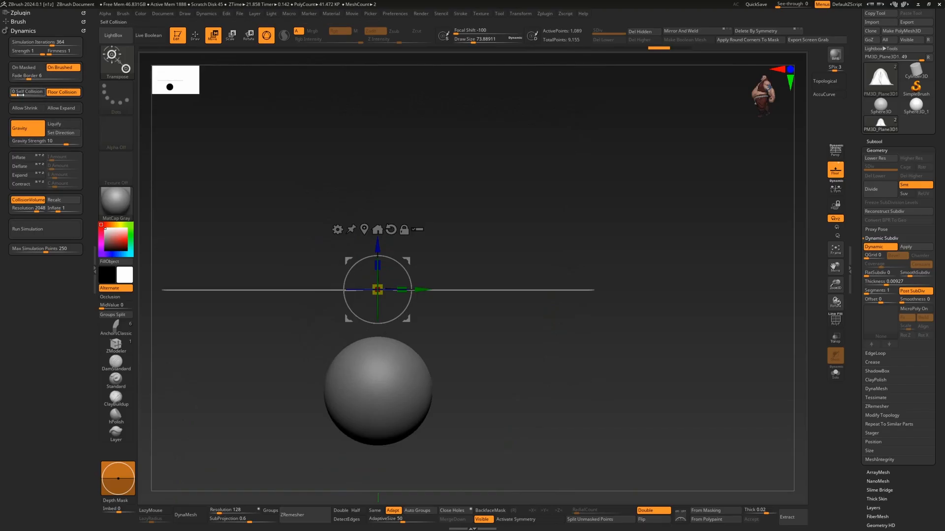
Set Self Collision to 2, run the cloth simulation to inspect the folds from several angles, and undo the drape
{"action": "left_click_drag", "start_coordinate": [15, 94], "coordinate": [21, 96]}
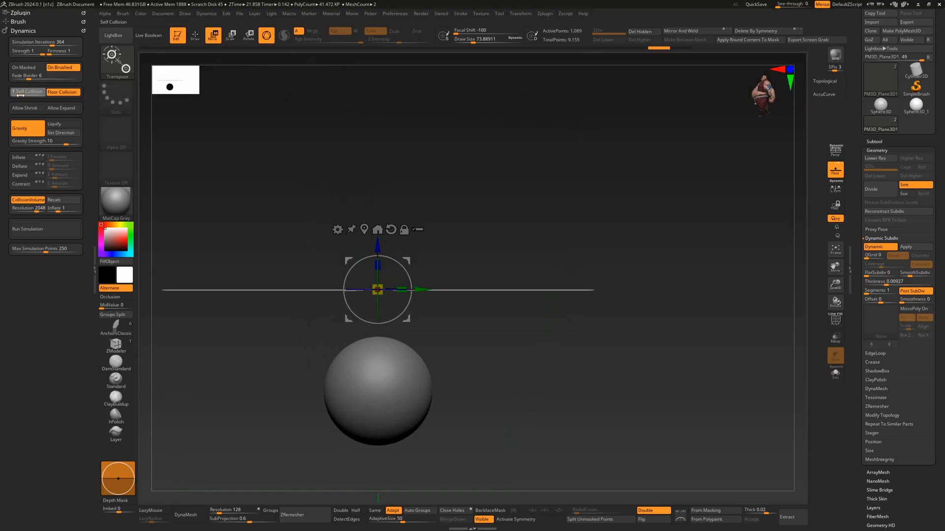
{"action": "left_click", "coordinate": [56, 230]}
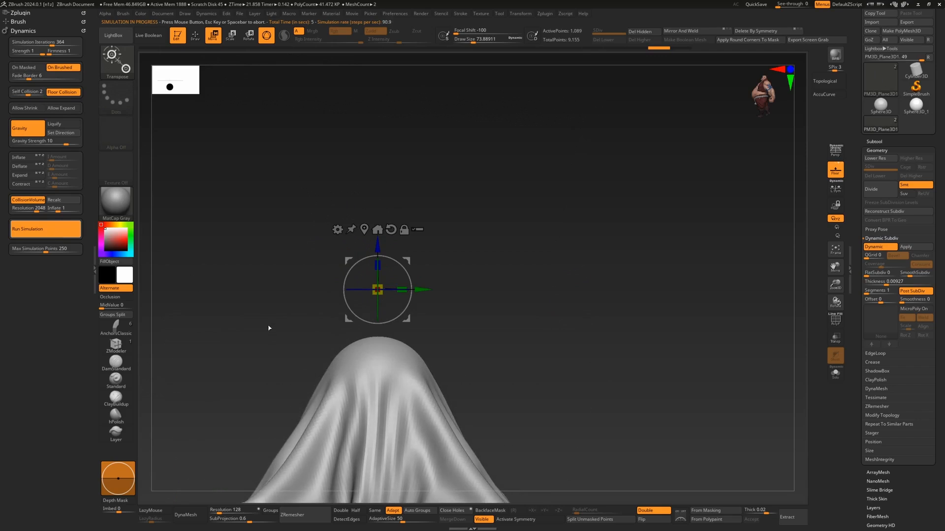
{"action": "left_click_drag", "start_coordinate": [266, 334], "coordinate": [467, 418]}
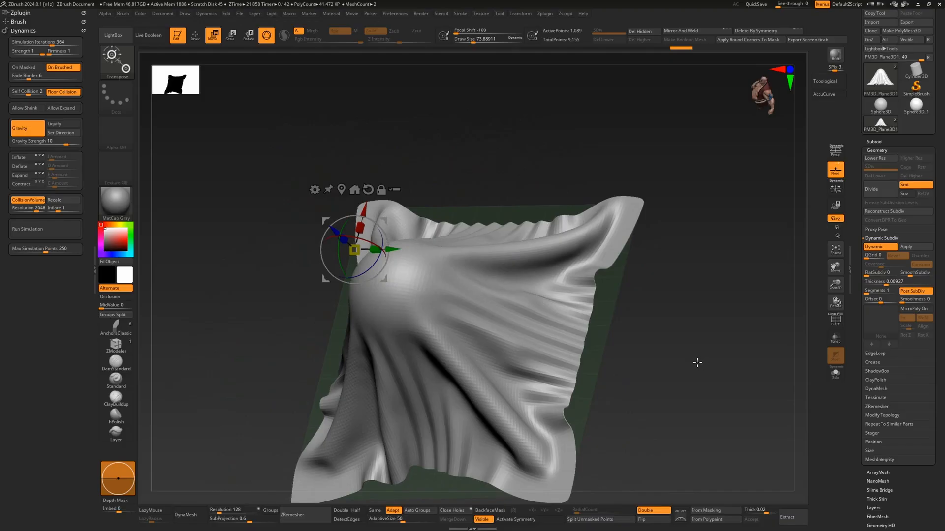
{"action": "left_click_drag", "start_coordinate": [694, 362], "coordinate": [633, 365]}
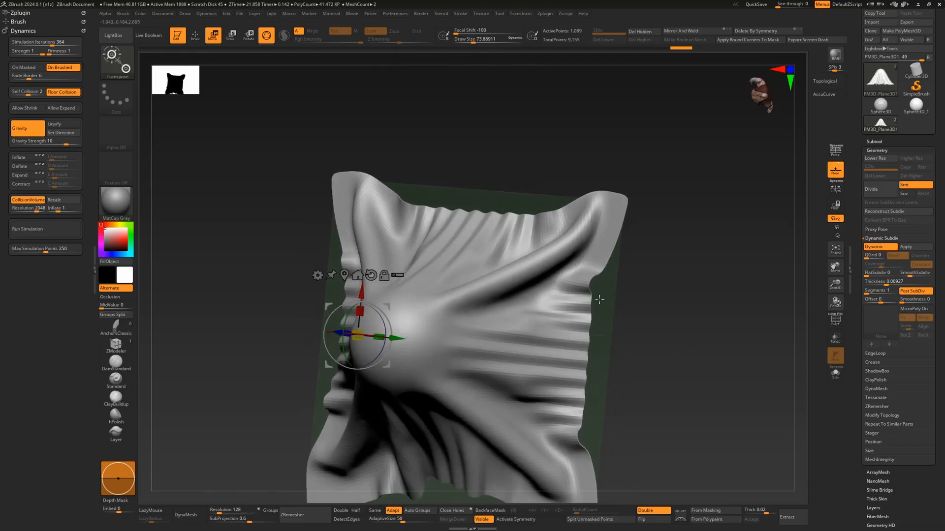
{"action": "left_click_drag", "start_coordinate": [722, 311], "coordinate": [474, 347]}
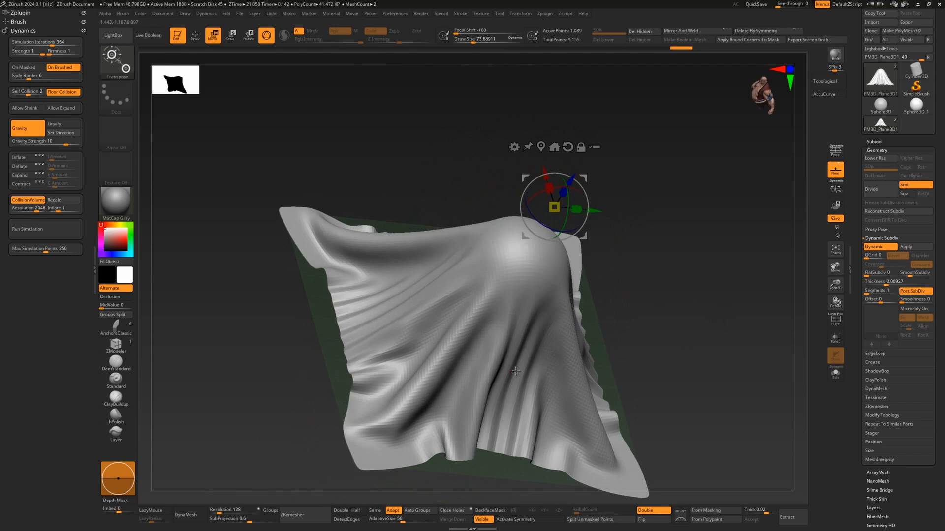
{"action": "mouse_move", "coordinate": [254, 276]}
{"action": "left_mouse_down"}
{"action": "mouse_move", "coordinate": [241, 322]}
{"action": "mouse_move", "coordinate": [259, 312]}
{"action": "mouse_move", "coordinate": [260, 287]}
{"action": "mouse_move", "coordinate": [274, 327]}
{"action": "mouse_move", "coordinate": [252, 353]}
{"action": "mouse_move", "coordinate": [264, 272]}
{"action": "mouse_move", "coordinate": [287, 277]}
{"action": "mouse_move", "coordinate": [266, 270]}
{"action": "left_mouse_up"}
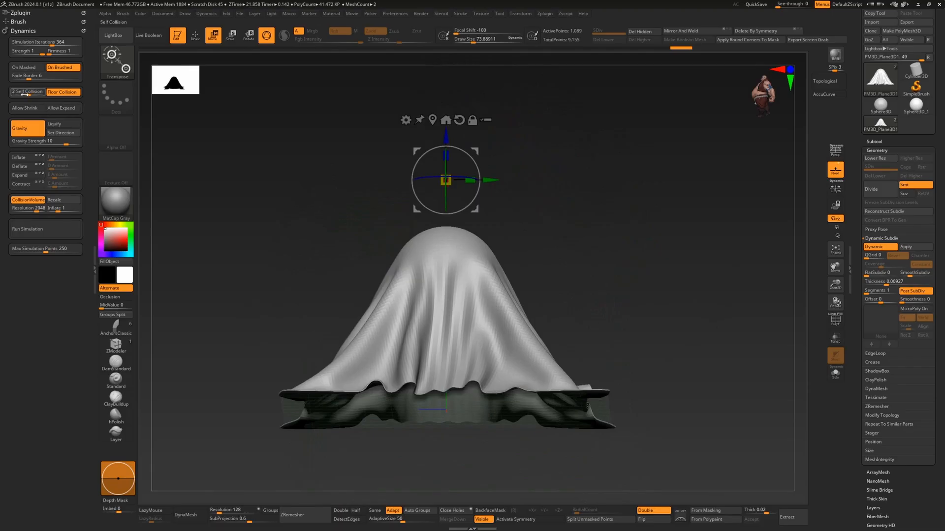
{"action": "left_click_drag", "start_coordinate": [231, 211], "coordinate": [214, 260]}
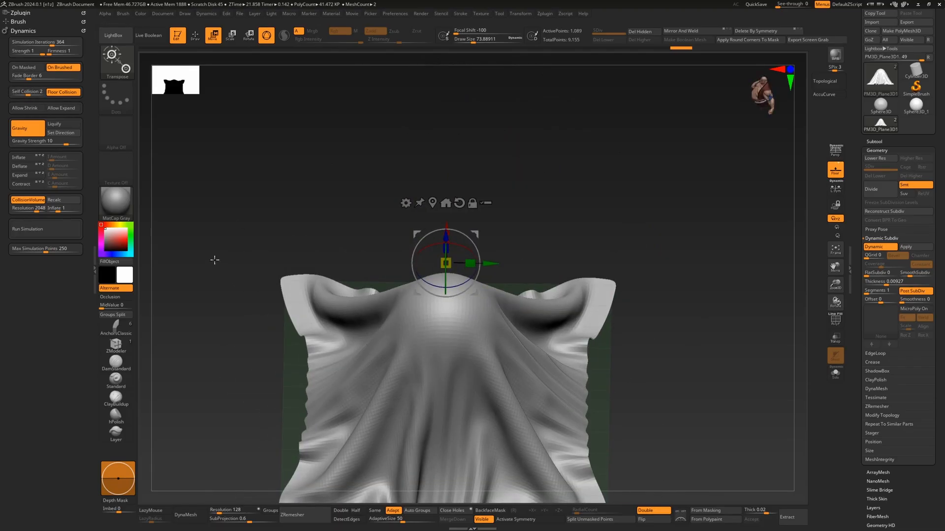
{"action": "mouse_move", "coordinate": [250, 360]}
{"action": "left_mouse_down"}
{"action": "mouse_move", "coordinate": [258, 331]}
{"action": "mouse_move", "coordinate": [261, 356]}
{"action": "mouse_move", "coordinate": [230, 349]}
{"action": "mouse_move", "coordinate": [239, 325]}
{"action": "mouse_move", "coordinate": [259, 326]}
{"action": "mouse_move", "coordinate": [249, 348]}
{"action": "mouse_move", "coordinate": [245, 331]}
{"action": "left_mouse_up"}
{"action": "key", "text": "ctrl+z"}
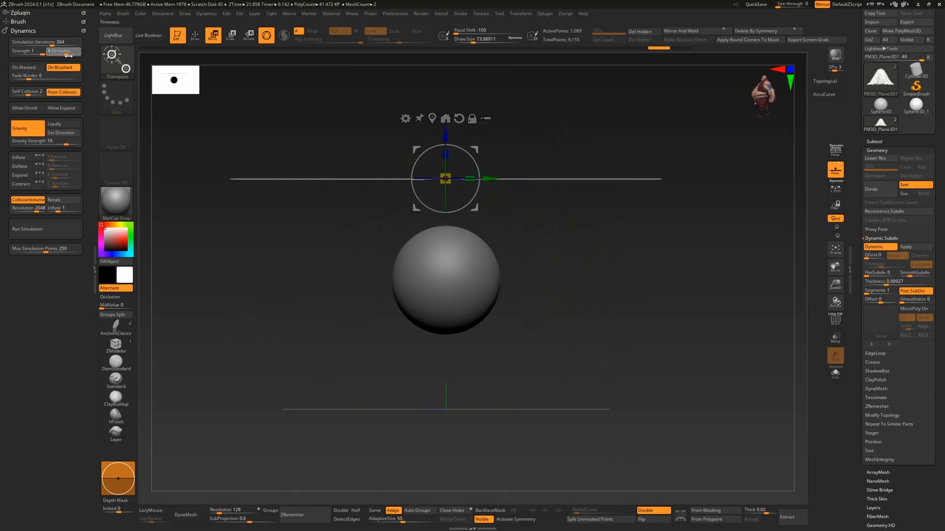
Set Firmness to 5, run the cloth simulation over the sphere, and undo the drape
{"action": "left_click", "coordinate": [56, 230]}
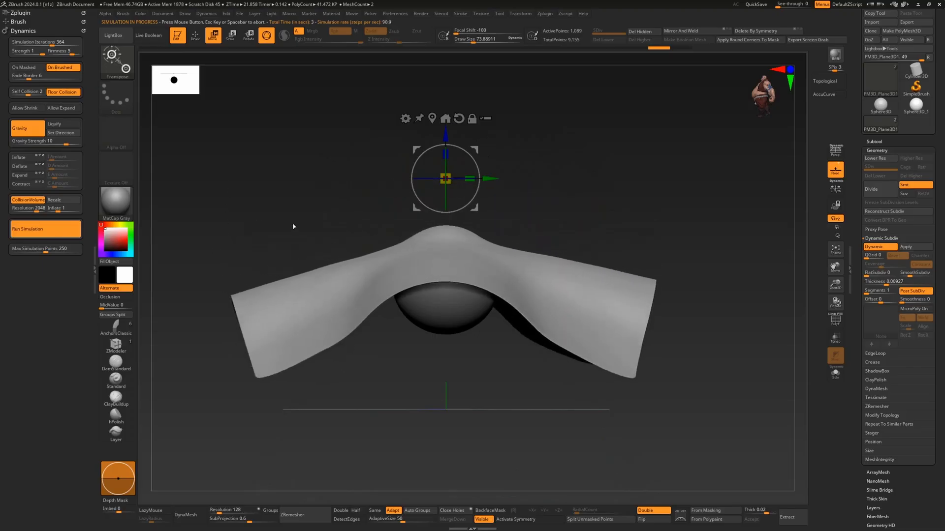
{"action": "left_click_drag", "start_coordinate": [278, 205], "coordinate": [402, 321]}
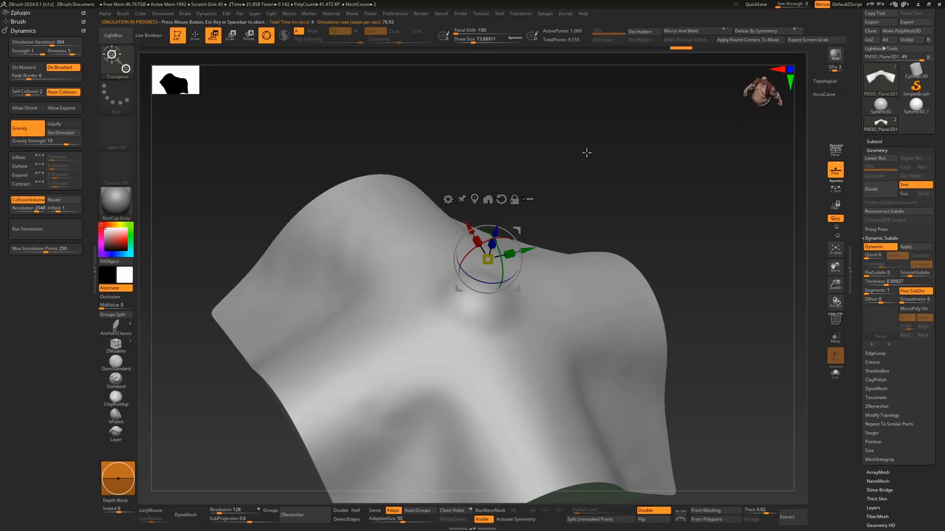
{"action": "mouse_move", "coordinate": [586, 152]}
{"action": "left_mouse_down"}
{"action": "mouse_move", "coordinate": [574, 160]}
{"action": "mouse_move", "coordinate": [582, 186]}
{"action": "mouse_move", "coordinate": [583, 134]}
{"action": "mouse_move", "coordinate": [569, 133]}
{"action": "mouse_move", "coordinate": [569, 159]}
{"action": "mouse_move", "coordinate": [624, 198]}
{"action": "mouse_move", "coordinate": [375, 281]}
{"action": "mouse_move", "coordinate": [689, 205]}
{"action": "mouse_move", "coordinate": [663, 226]}
{"action": "mouse_move", "coordinate": [702, 194]}
{"action": "mouse_move", "coordinate": [681, 146]}
{"action": "mouse_move", "coordinate": [682, 113]}
{"action": "mouse_move", "coordinate": [711, 130]}
{"action": "mouse_move", "coordinate": [659, 192]}
{"action": "mouse_move", "coordinate": [679, 163]}
{"action": "left_mouse_up"}
{"action": "key", "text": "ctrl"}
{"action": "key", "text": "ctrl+z"}
Set Firmness to 3, run the cloth simulation down to the floor, and undo the drape
{"action": "left_click_drag", "start_coordinate": [569, 196], "coordinate": [529, 305]}
{"action": "left_click_drag", "start_coordinate": [285, 274], "coordinate": [273, 308], "text": "alt"}
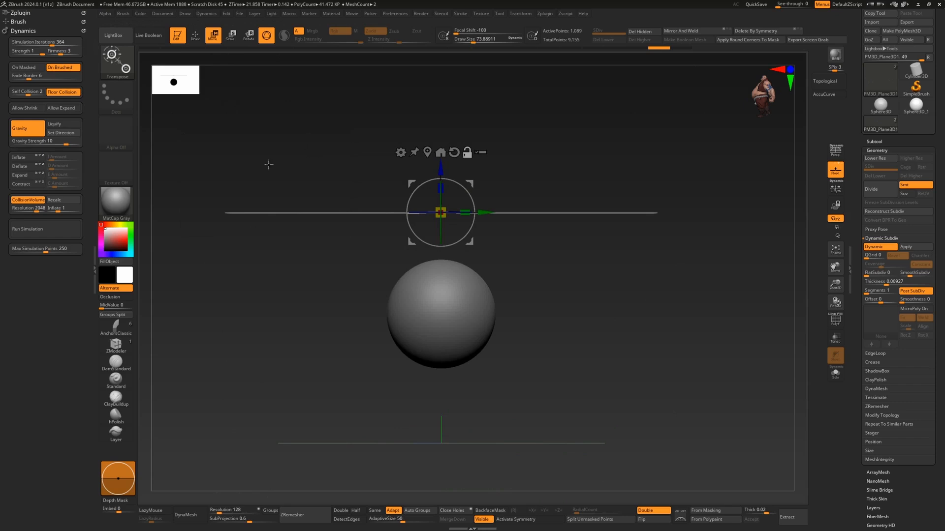
{"action": "left_click", "coordinate": [44, 237]}
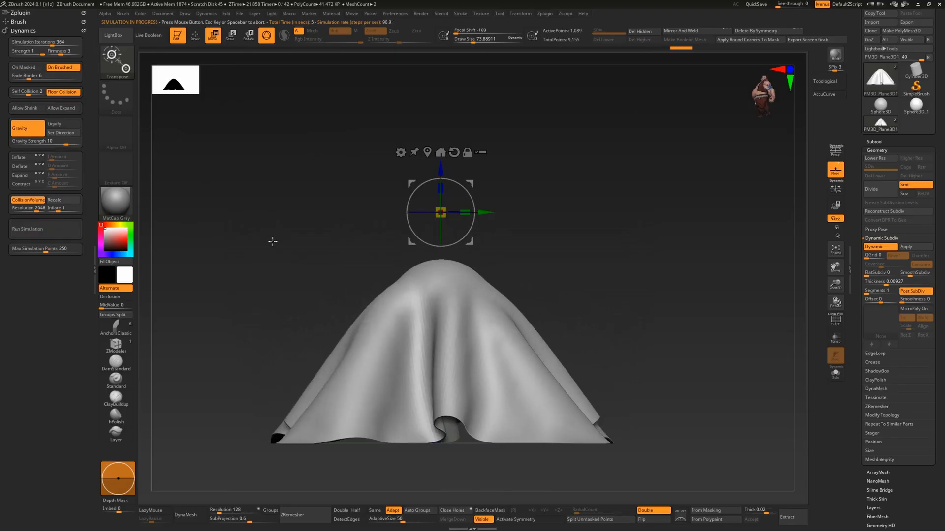
{"action": "left_click_drag", "start_coordinate": [270, 242], "coordinate": [258, 272]}
{"action": "key", "text": "ctrl+z"}
{"action": "left_click", "coordinate": [483, 328], "text": "alt"}
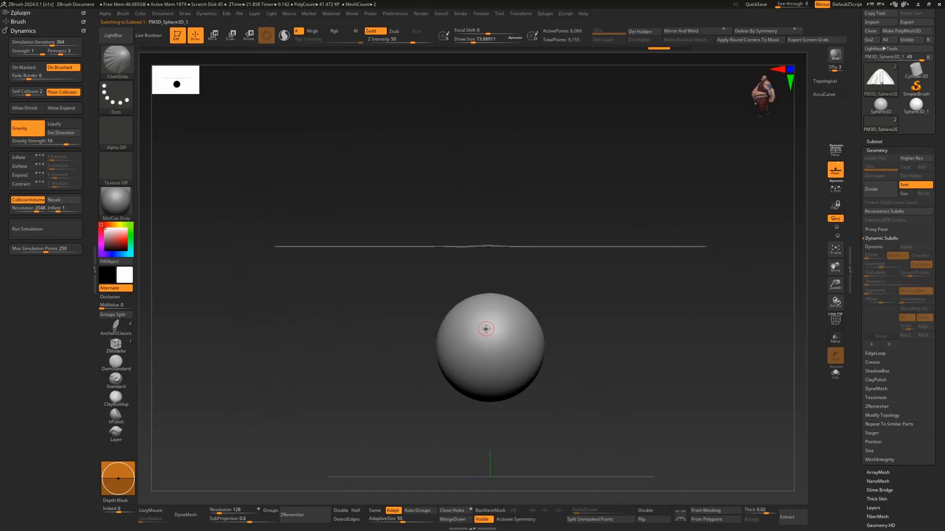
{"action": "left_click_drag", "start_coordinate": [519, 319], "coordinate": [392, 260], "text": "ctrl"}
{"action": "left_click_drag", "start_coordinate": [498, 299], "coordinate": [550, 340]}
{"action": "key", "text": "ctrl+z"}
{"action": "key", "text": "ctrl+z"}
{"action": "key", "text": "ctrl+z"}
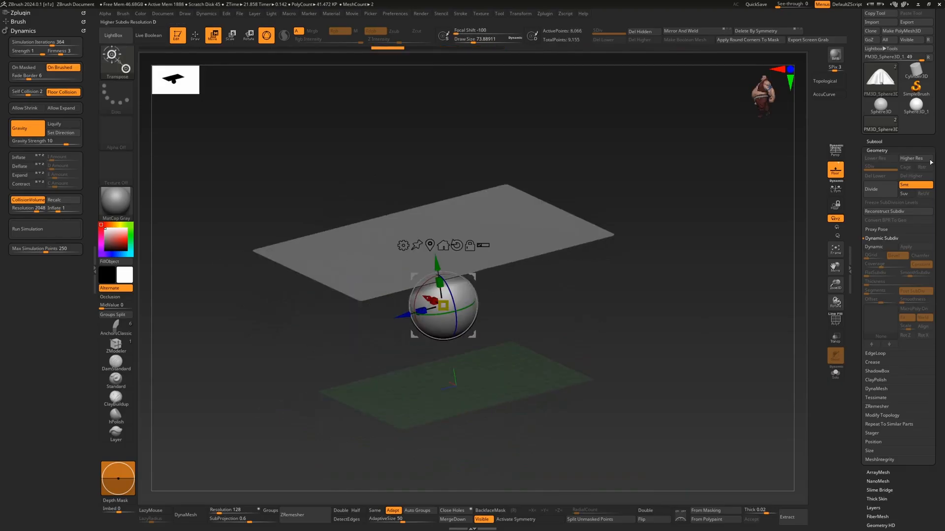
Append a Cube3D to the subtool list and make it the active subtool
{"action": "left_click", "coordinate": [888, 140]}
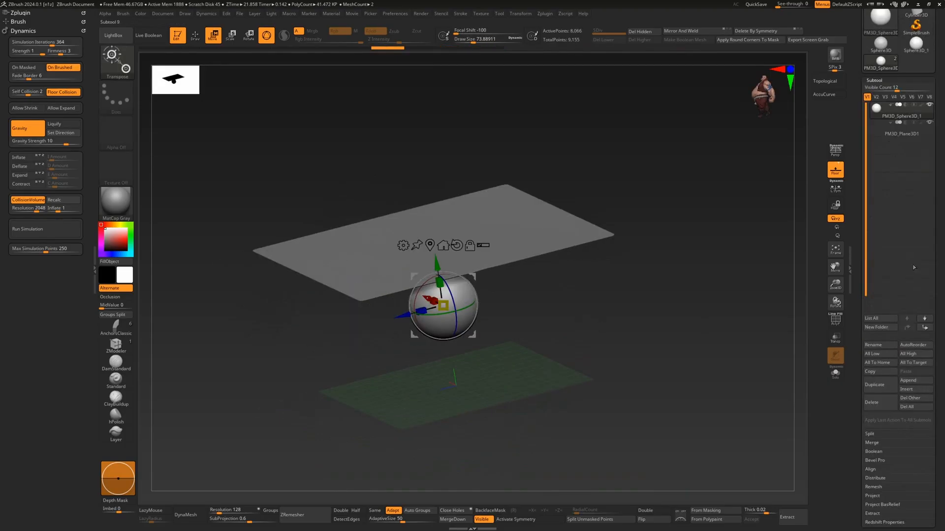
{"action": "left_click", "coordinate": [929, 380]}
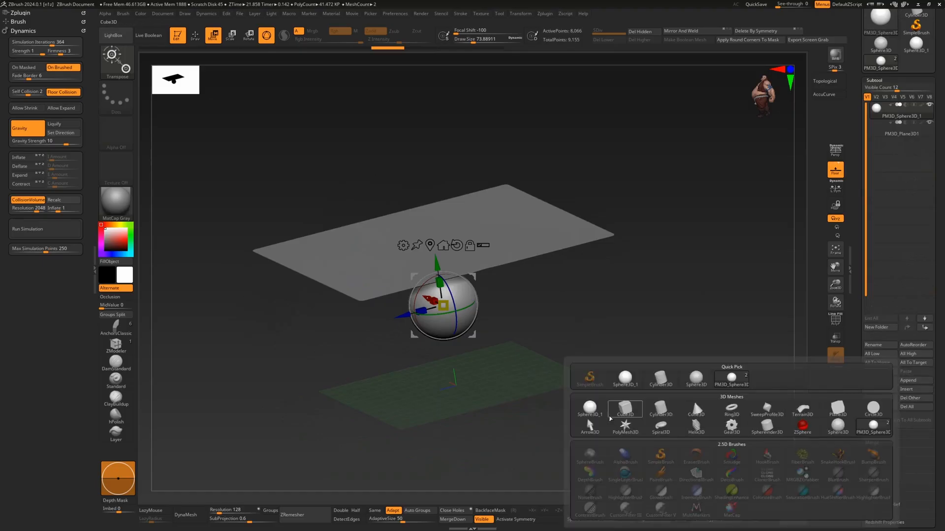
{"action": "left_click", "coordinate": [611, 416]}
{"action": "left_click", "coordinate": [877, 150]}
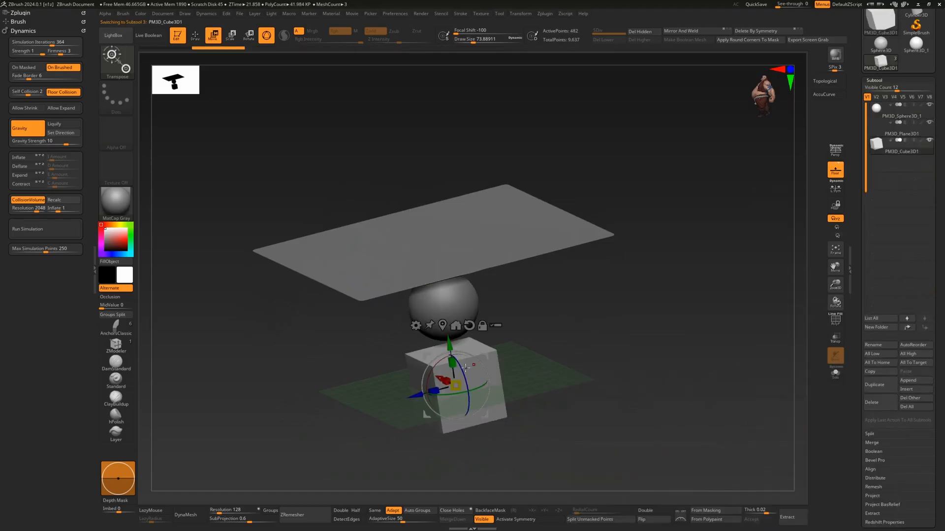
Stretch the cube horizontally into a wide block and raise it along Y until only the sphere's top protrudes
{"action": "left_click_drag", "start_coordinate": [434, 391], "coordinate": [407, 405]}
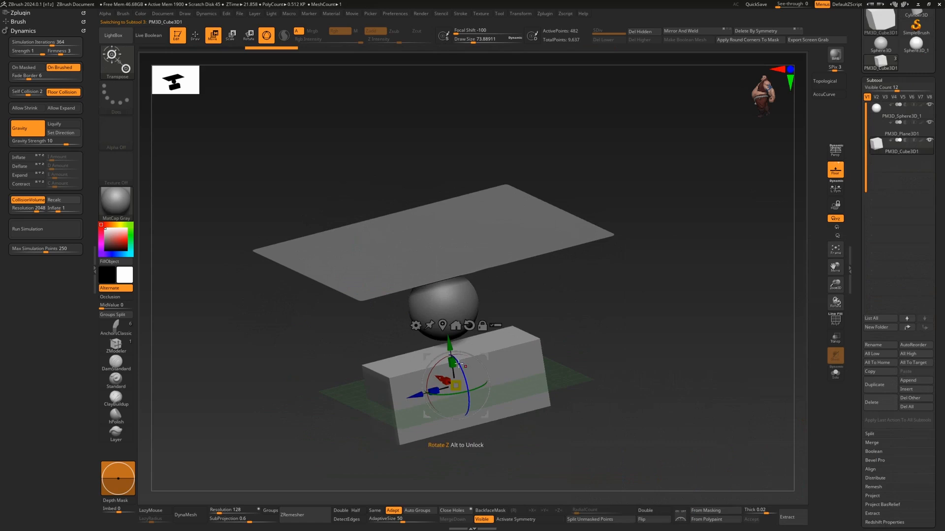
{"action": "left_click_drag", "start_coordinate": [458, 363], "coordinate": [430, 278]}
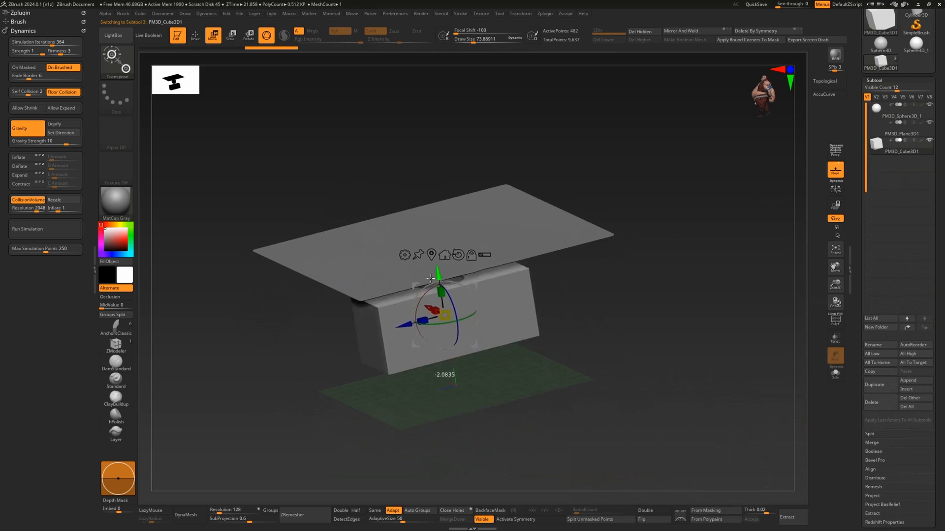
{"action": "left_click_drag", "start_coordinate": [635, 276], "coordinate": [651, 309]}
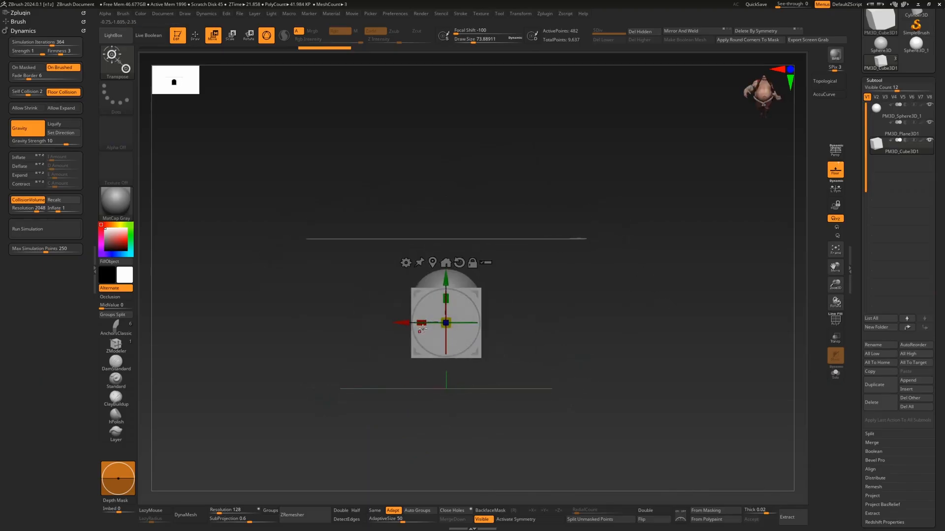
{"action": "left_click_drag", "start_coordinate": [401, 327], "coordinate": [278, 300]}
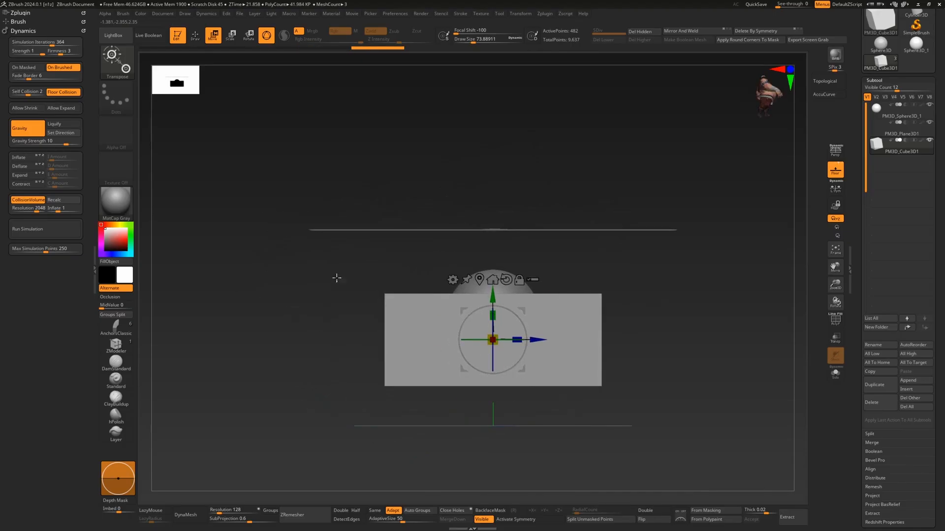
{"action": "left_click", "coordinate": [46, 229]}
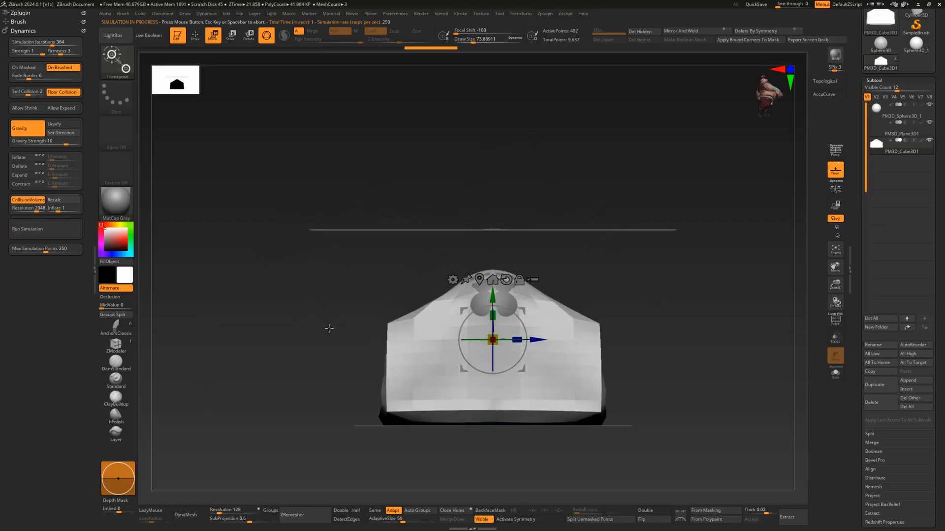
{"action": "left_click_drag", "start_coordinate": [327, 327], "coordinate": [309, 308]}
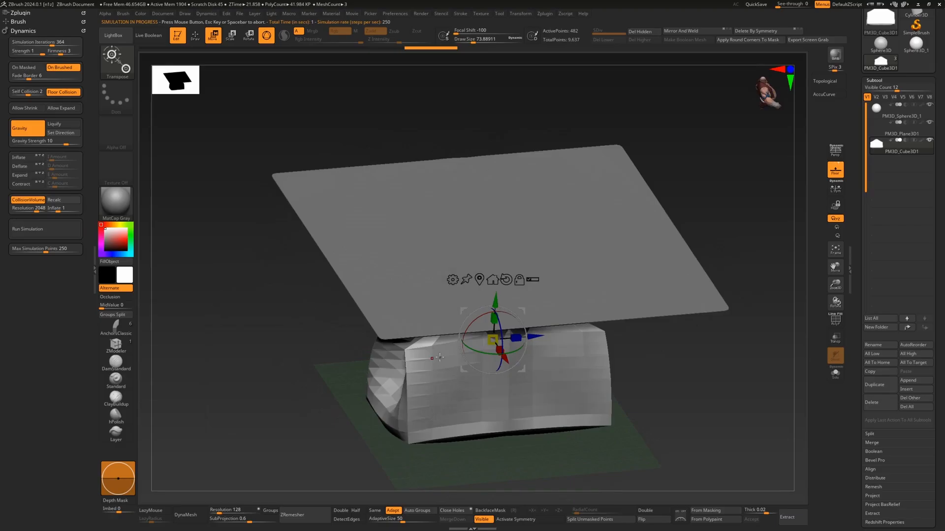
{"action": "left_click_drag", "start_coordinate": [348, 355], "coordinate": [507, 372]}
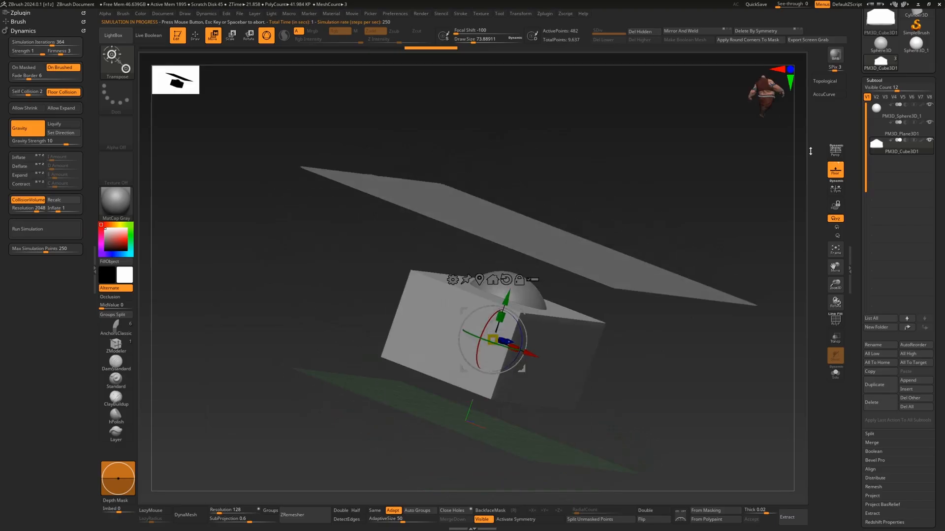
Make the plane the active subtool and run the cloth simulation over the block and sphere
{"action": "left_click", "coordinate": [882, 129]}
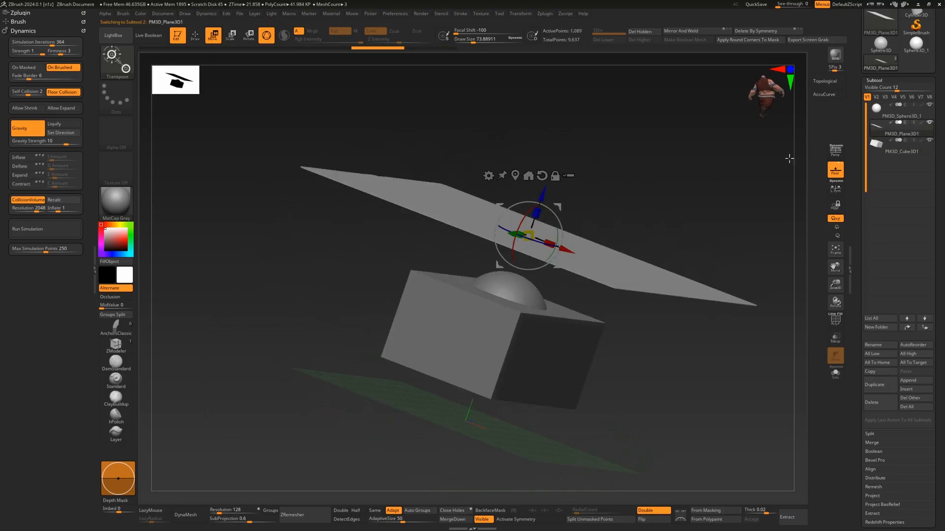
{"action": "left_click_drag", "start_coordinate": [638, 185], "coordinate": [605, 185]}
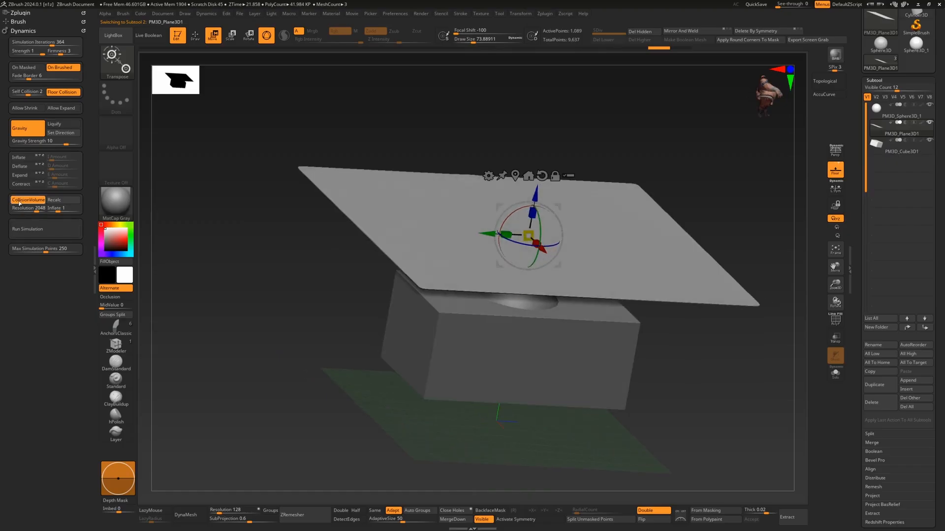
{"action": "left_click", "coordinate": [38, 238]}
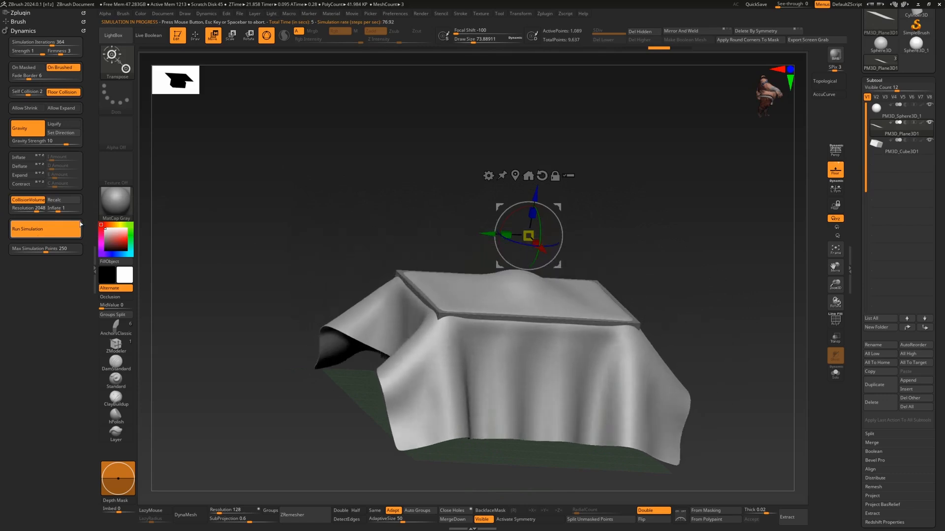
Undo the drape, set Self Collision to 1 and Firmness to 2, and rerun the cloth simulation over the block and sphere
{"action": "key", "text": "ctrl+z"}
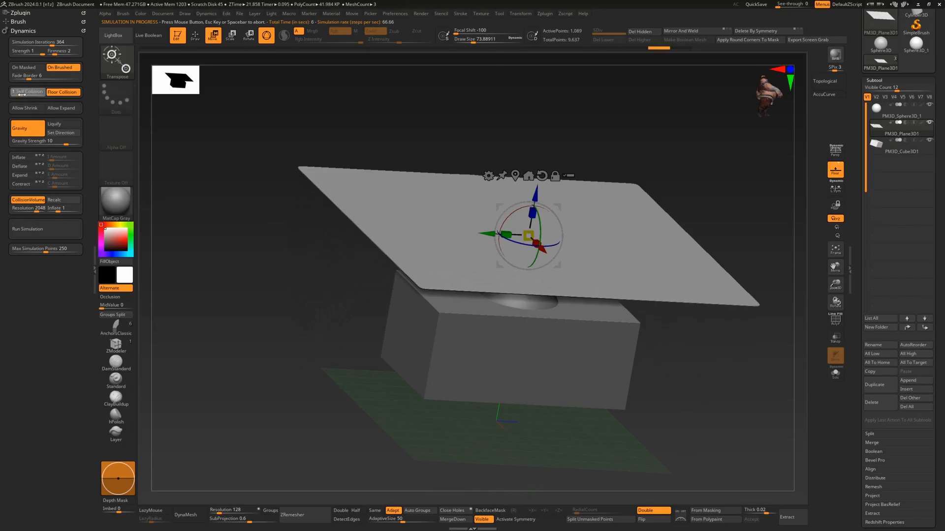
{"action": "left_click", "coordinate": [55, 235]}
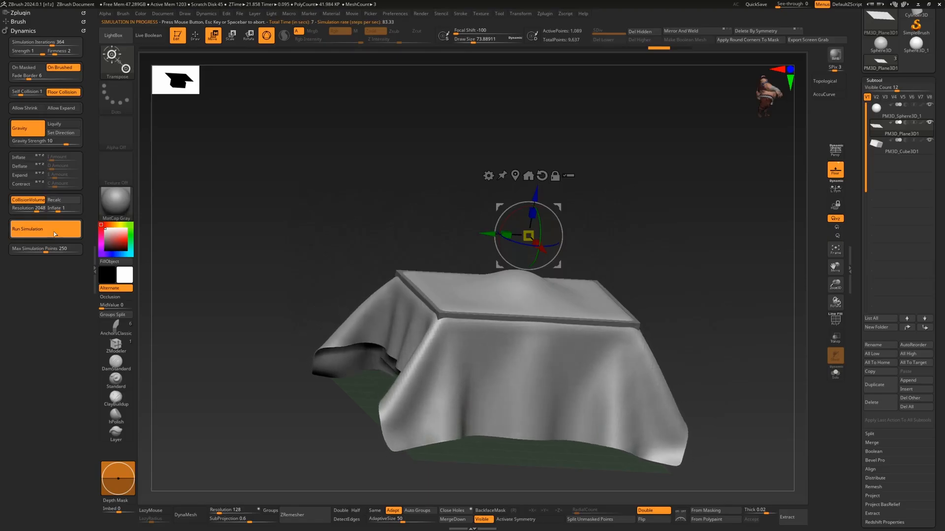
{"action": "left_click", "coordinate": [278, 275]}
{"action": "left_click_drag", "start_coordinate": [278, 275], "coordinate": [641, 301]}
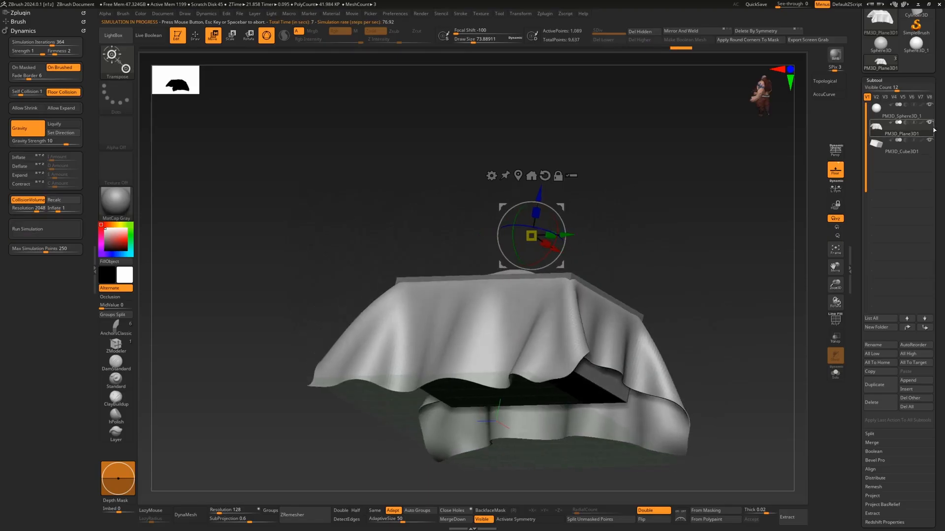
Isolate the draped plane by hiding the other subtools and examine its folds from several angles
{"action": "left_click", "coordinate": [882, 132]}
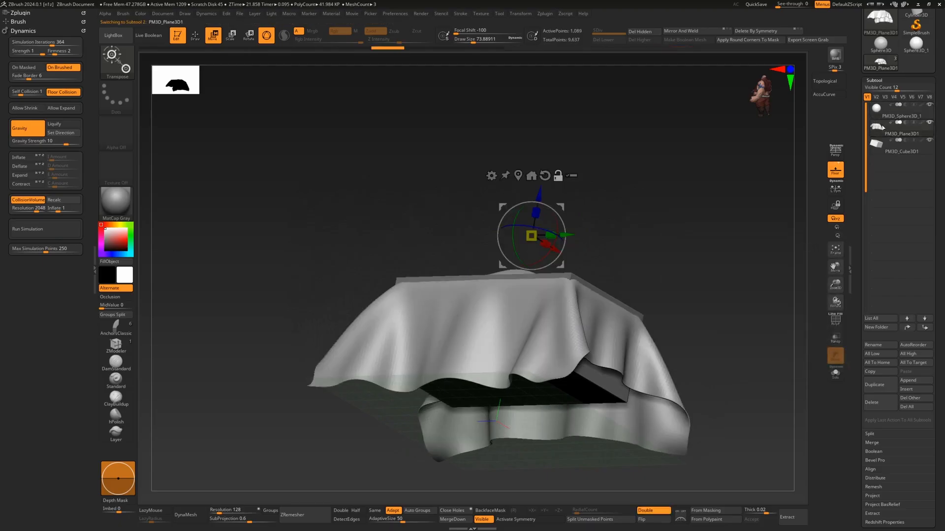
{"action": "left_click", "coordinate": [883, 133], "text": "ctrl+shift"}
{"action": "left_click_drag", "start_coordinate": [716, 179], "coordinate": [672, 261]}
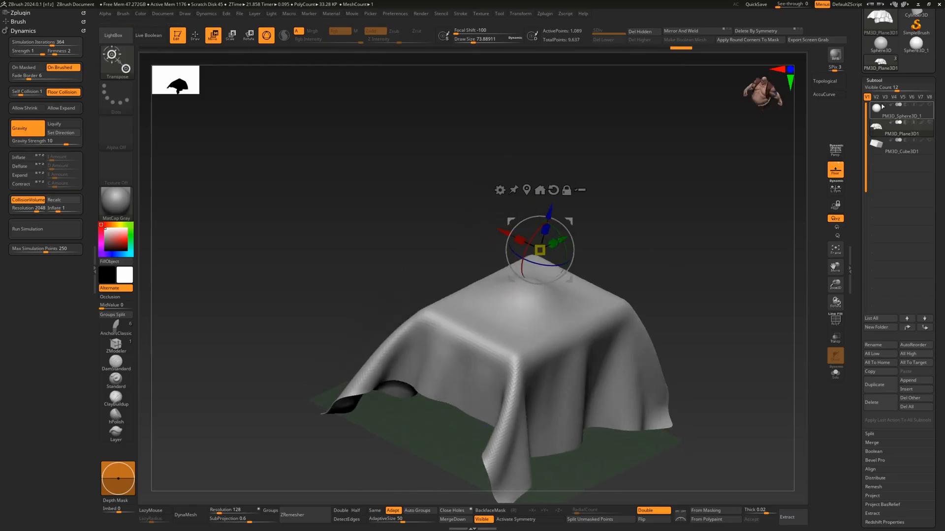
{"action": "mouse_move", "coordinate": [755, 199]}
{"action": "left_mouse_down"}
{"action": "mouse_move", "coordinate": [675, 215]}
{"action": "mouse_move", "coordinate": [717, 188]}
{"action": "mouse_move", "coordinate": [674, 236]}
{"action": "mouse_move", "coordinate": [683, 194]}
{"action": "mouse_move", "coordinate": [722, 202]}
{"action": "mouse_move", "coordinate": [730, 217]}
{"action": "mouse_move", "coordinate": [685, 283]}
{"action": "mouse_move", "coordinate": [682, 271]}
{"action": "mouse_move", "coordinate": [714, 315]}
{"action": "left_mouse_up"}
Undo the drape and make the sphere and cube subtools visible again beneath the flat plane
{"action": "key", "text": "ctrl+z"}
{"action": "mouse_move", "coordinate": [932, 137]}
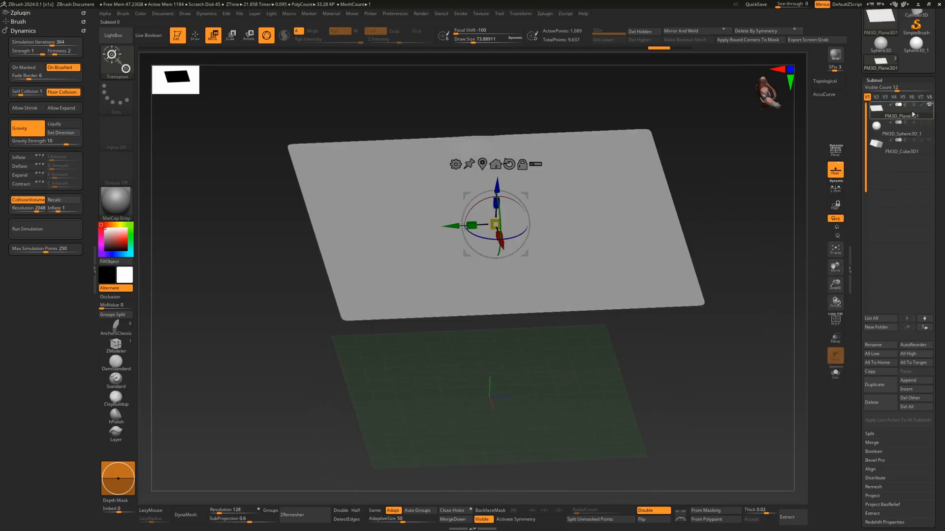
{"action": "left_click", "coordinate": [929, 122]}
{"action": "left_click", "coordinate": [929, 140]}
{"action": "left_click_drag", "start_coordinate": [685, 314], "coordinate": [600, 388], "text": "shift"}
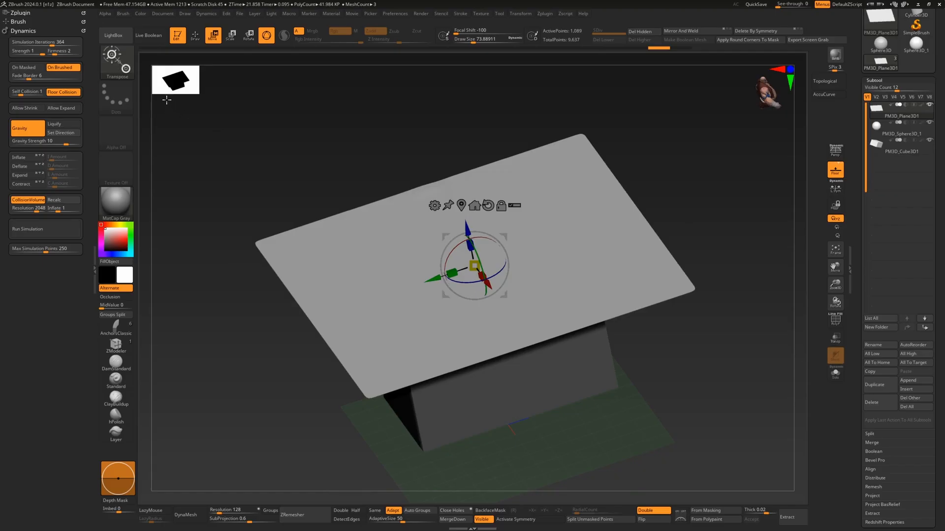
Choose the TransposeCloth brush so the plane can be simulated as cloth with the gizmo
{"action": "left_click", "coordinate": [117, 59]}
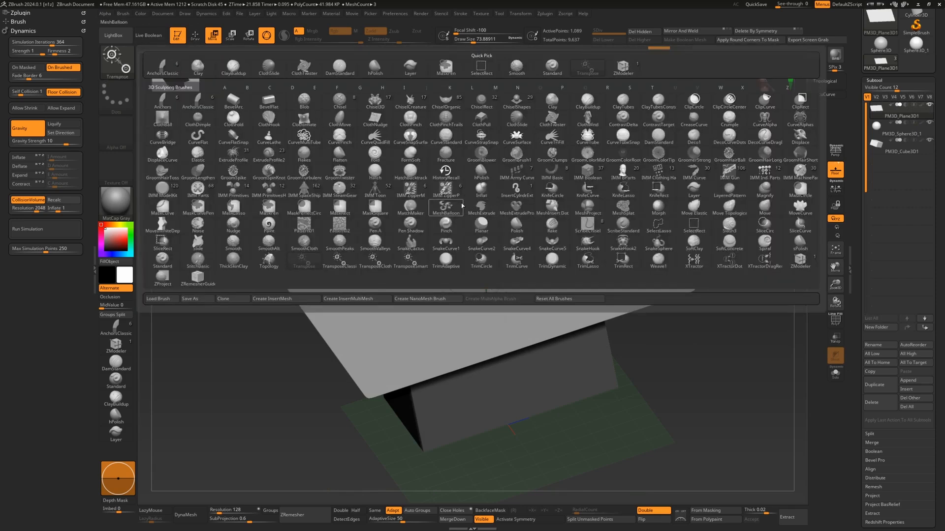
{"action": "key", "text": "t"}
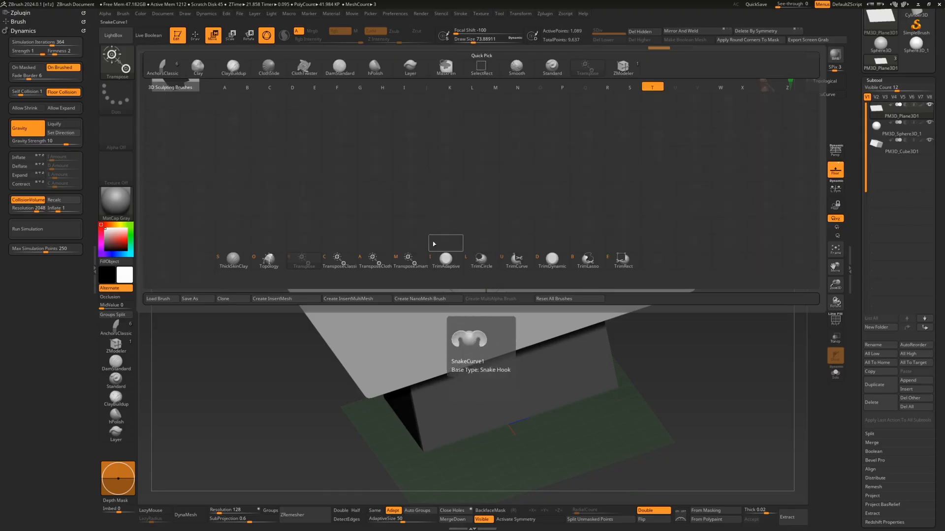
{"action": "left_click", "coordinate": [385, 267]}
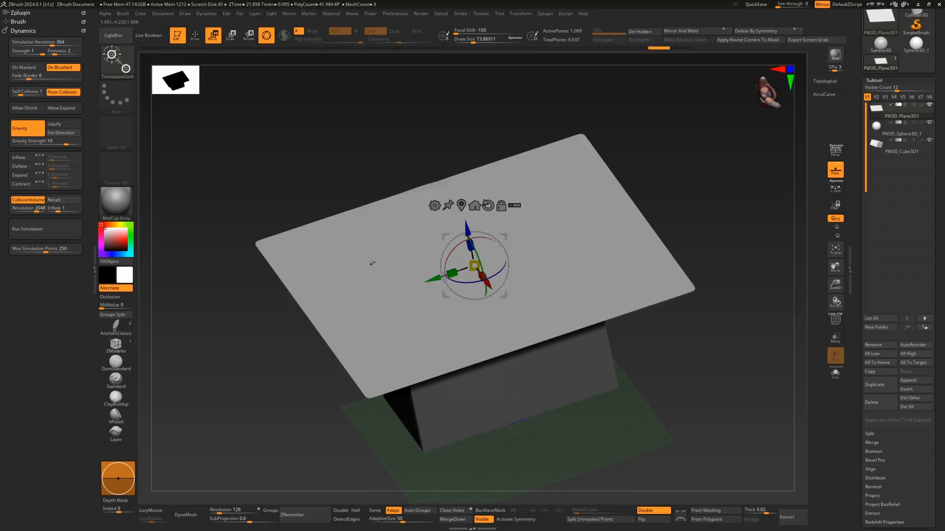
{"action": "key", "text": "b"}
{"action": "key", "text": "c"}
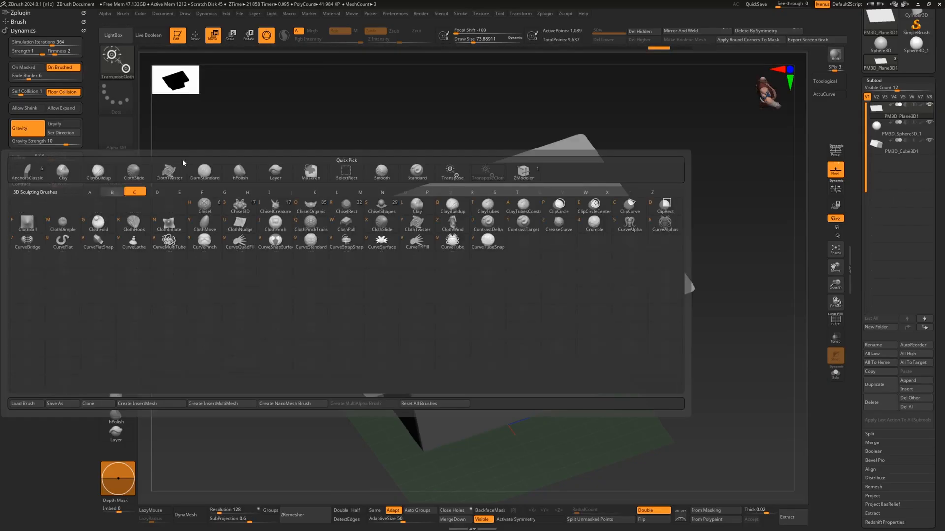
{"action": "key", "text": "Escape"}
{"action": "key", "text": "b"}
{"action": "key", "text": "t"}
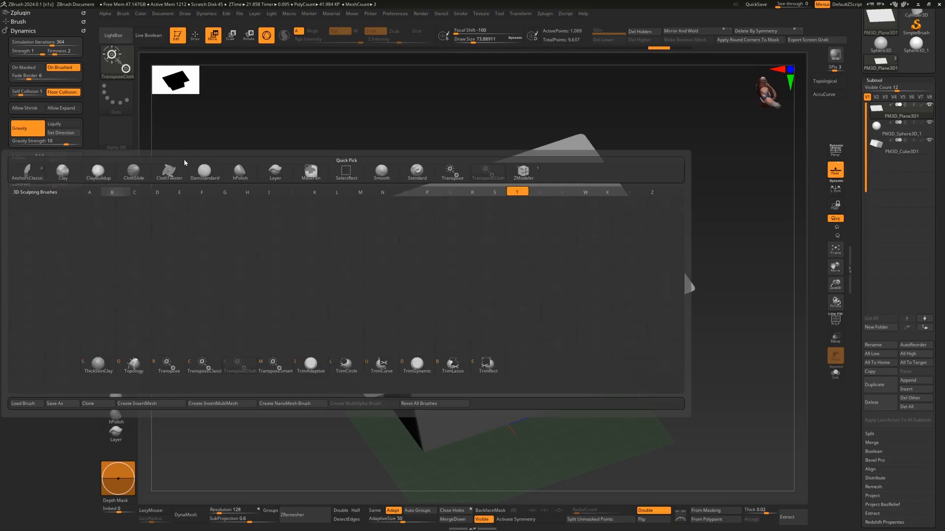
{"action": "key", "text": "Escape"}
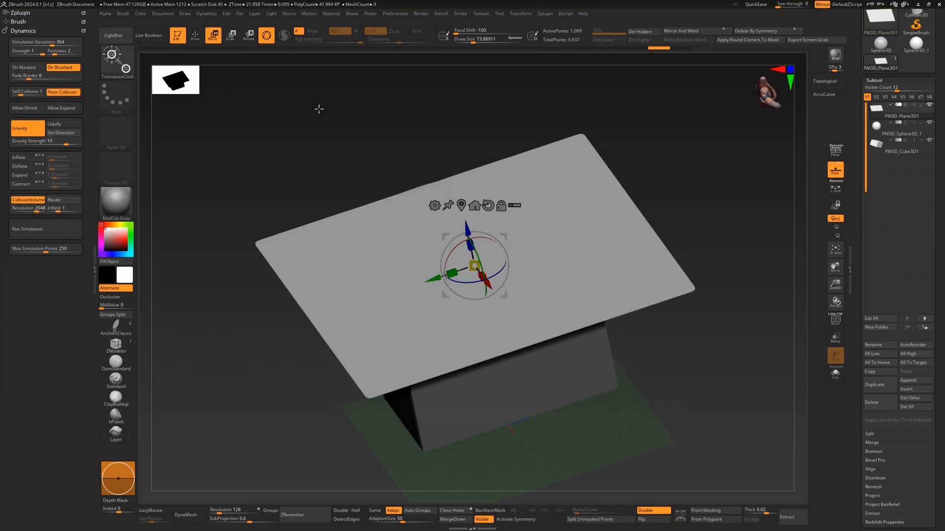
Try rotating the plane with the gizmo to drape it over the block's end, shift it outward, and undo these transforms
{"action": "mouse_move", "coordinate": [319, 109]}
{"action": "left_mouse_down"}
{"action": "mouse_move", "coordinate": [339, 93]}
{"action": "mouse_move", "coordinate": [322, 94]}
{"action": "left_mouse_up"}
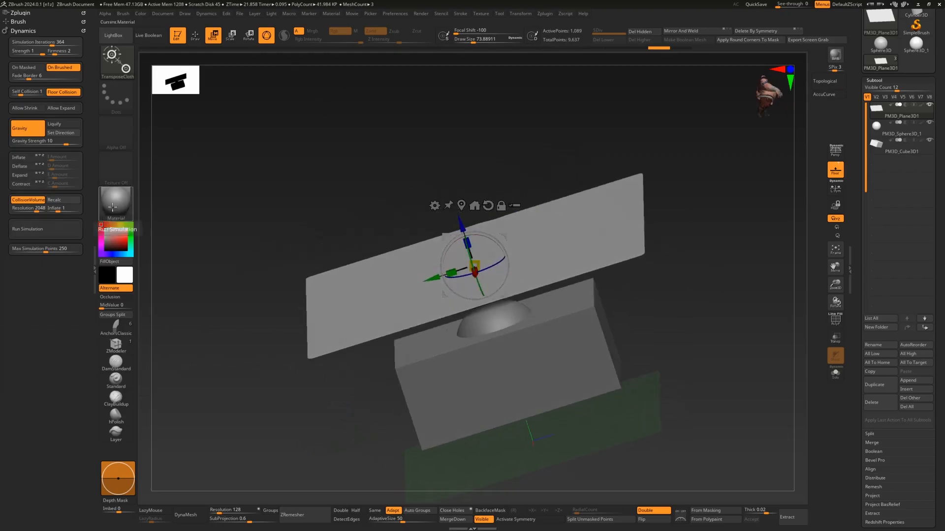
{"action": "mouse_move", "coordinate": [392, 199]}
{"action": "left_mouse_down"}
{"action": "mouse_move", "coordinate": [354, 183]}
{"action": "mouse_move", "coordinate": [359, 197]}
{"action": "mouse_move", "coordinate": [416, 196]}
{"action": "mouse_move", "coordinate": [326, 154]}
{"action": "mouse_move", "coordinate": [281, 153]}
{"action": "mouse_move", "coordinate": [396, 202]}
{"action": "left_mouse_up"}
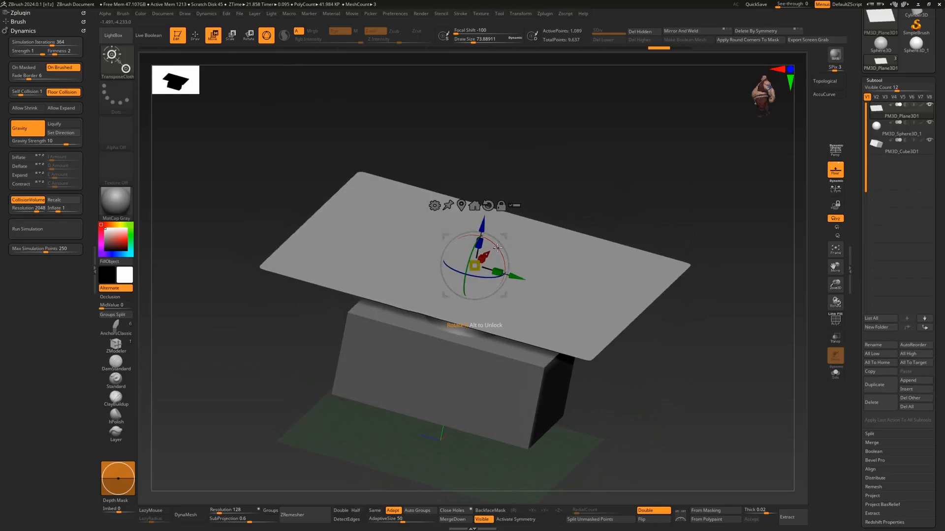
{"action": "left_click_drag", "start_coordinate": [497, 247], "coordinate": [500, 296]}
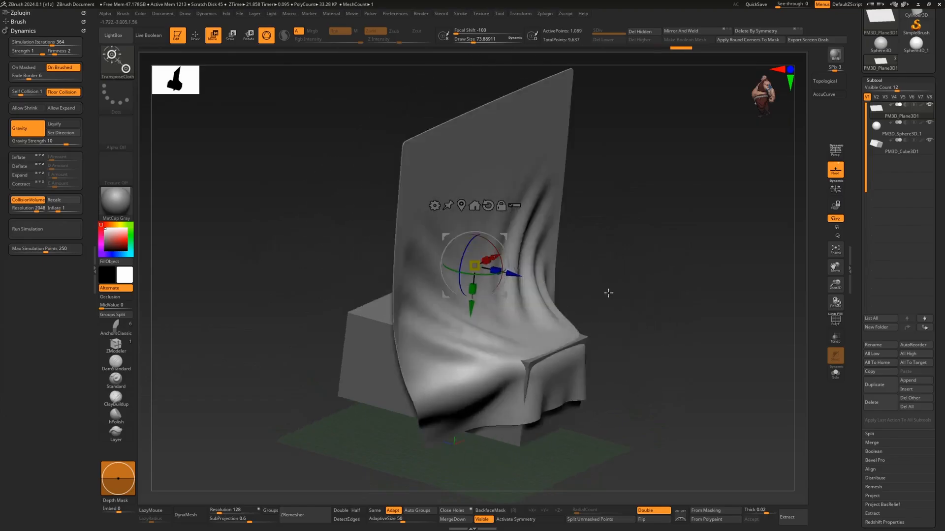
{"action": "left_click_drag", "start_coordinate": [608, 294], "coordinate": [527, 309]}
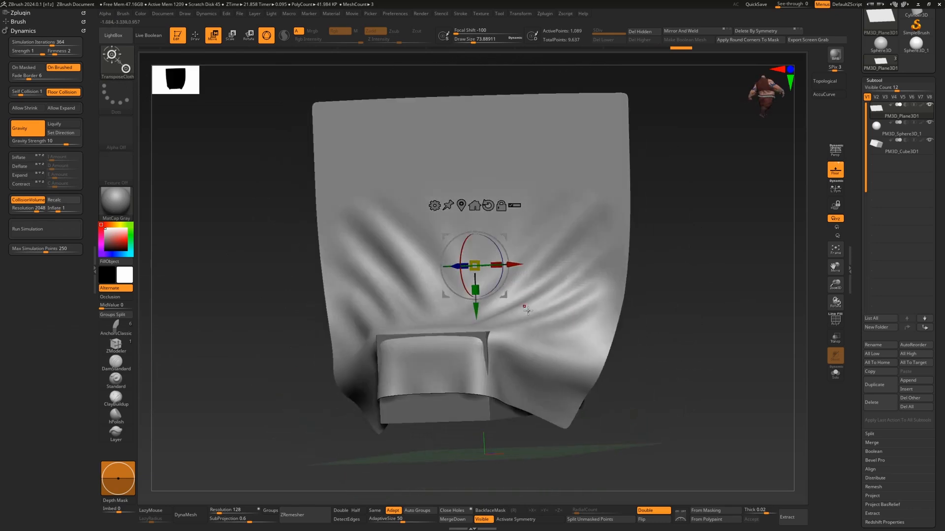
{"action": "left_click_drag", "start_coordinate": [596, 344], "coordinate": [356, 227]}
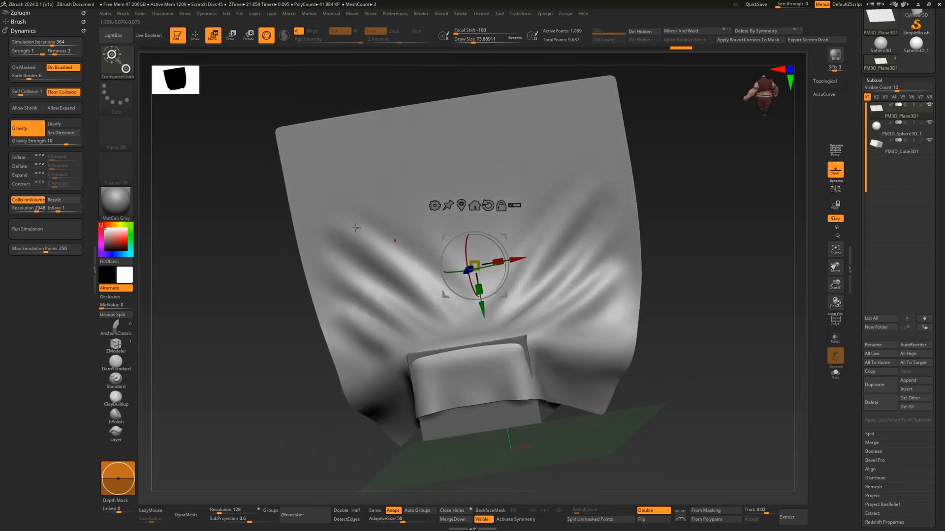
{"action": "left_click_drag", "start_coordinate": [244, 293], "coordinate": [473, 323]}
{"action": "left_click_drag", "start_coordinate": [516, 271], "coordinate": [550, 276]}
{"action": "mouse_move", "coordinate": [758, 319]}
{"action": "left_mouse_down"}
{"action": "mouse_move", "coordinate": [704, 326]}
{"action": "mouse_move", "coordinate": [746, 322]}
{"action": "left_mouse_up"}
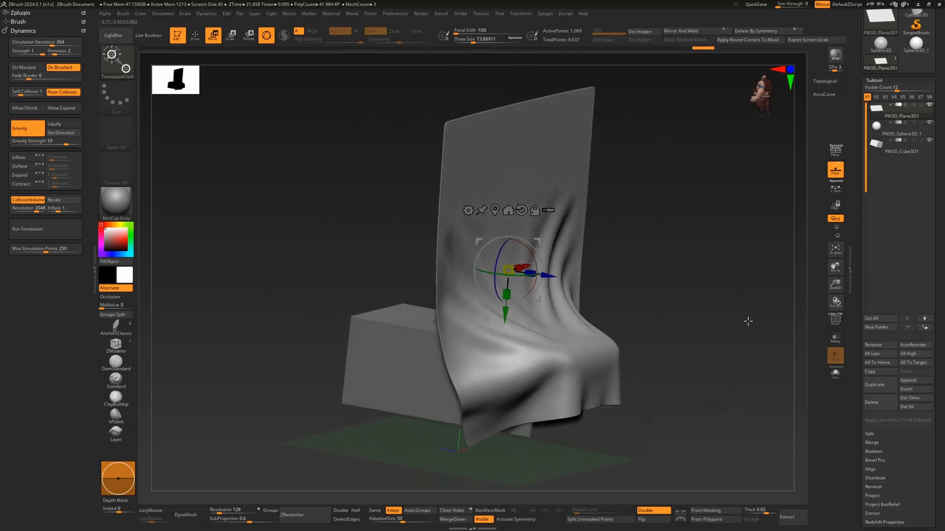
{"action": "key", "text": "ctrl+z"}
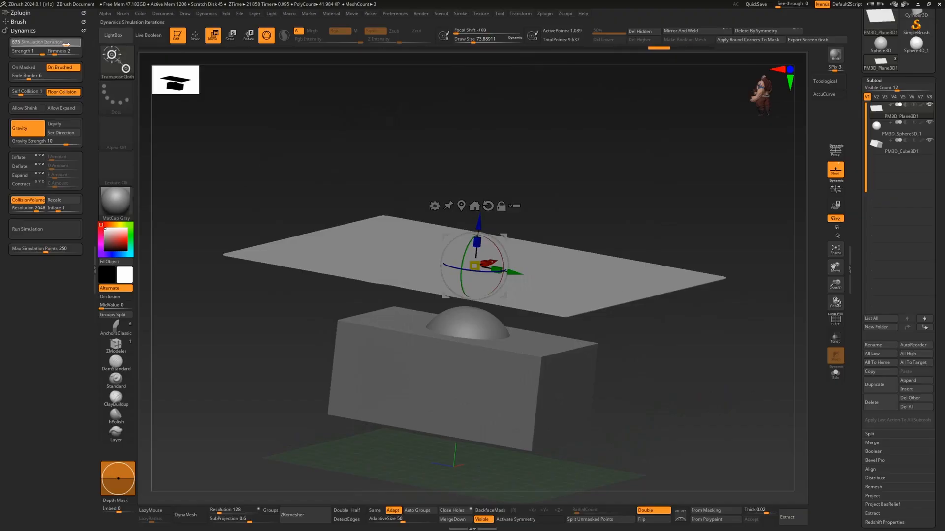
Set Simulation Iterations to 685 and rotate the plane by about 71 degrees so it drapes over the block's end
{"action": "left_click_drag", "start_coordinate": [66, 44], "coordinate": [64, 50]}
{"action": "left_click_drag", "start_coordinate": [416, 129], "coordinate": [424, 150]}
{"action": "left_click_drag", "start_coordinate": [496, 245], "coordinate": [507, 280]}
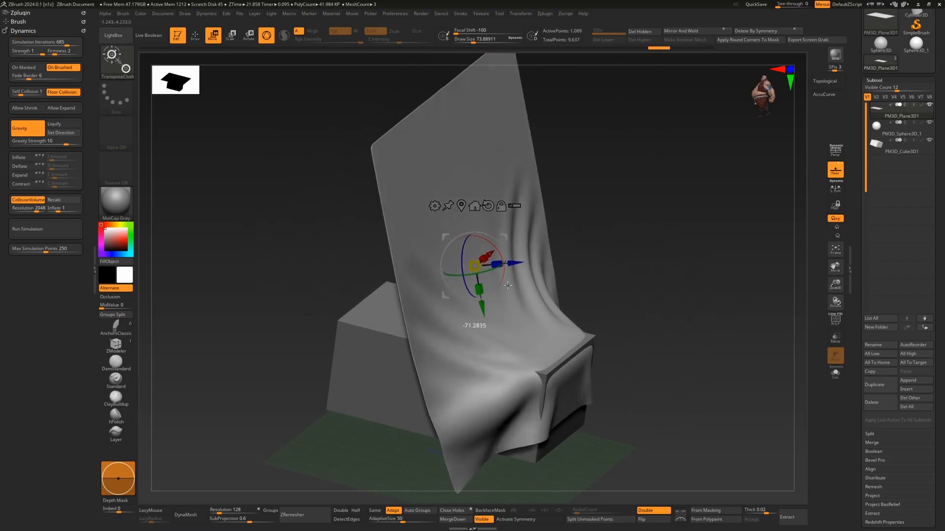
{"action": "mouse_move", "coordinate": [627, 280]}
{"action": "left_mouse_down"}
{"action": "mouse_move", "coordinate": [587, 282]}
{"action": "mouse_move", "coordinate": [615, 270]}
{"action": "left_mouse_up"}
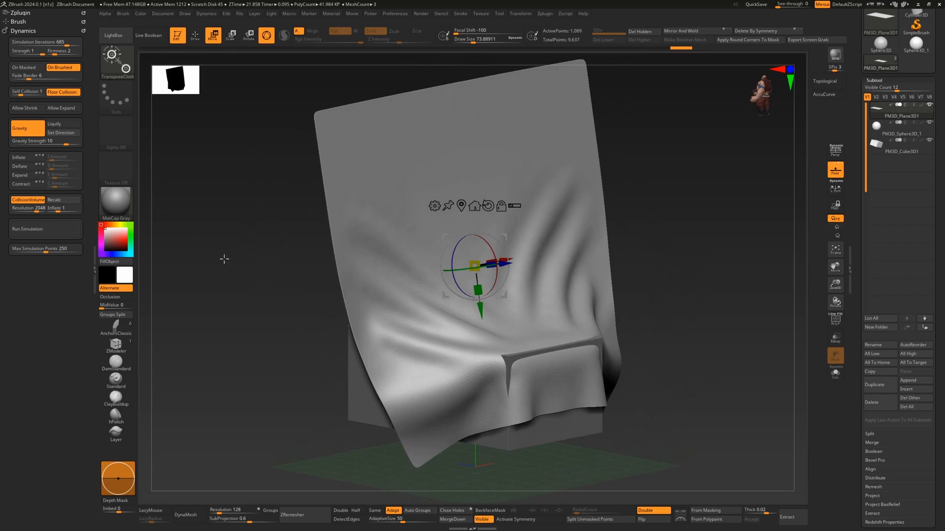
{"action": "left_click_drag", "start_coordinate": [225, 258], "coordinate": [277, 282]}
Rotate and move the cloth repeatedly with the gizmo until it floats wrinkled above the block and sphere
{"action": "left_click_drag", "start_coordinate": [493, 234], "coordinate": [205, 88]}
{"action": "left_click_drag", "start_coordinate": [503, 237], "coordinate": [538, 328]}
{"action": "left_click_drag", "start_coordinate": [315, 260], "coordinate": [512, 284]}
{"action": "left_click_drag", "start_coordinate": [547, 343], "coordinate": [507, 211]}
{"action": "left_click_drag", "start_coordinate": [431, 249], "coordinate": [598, 190]}
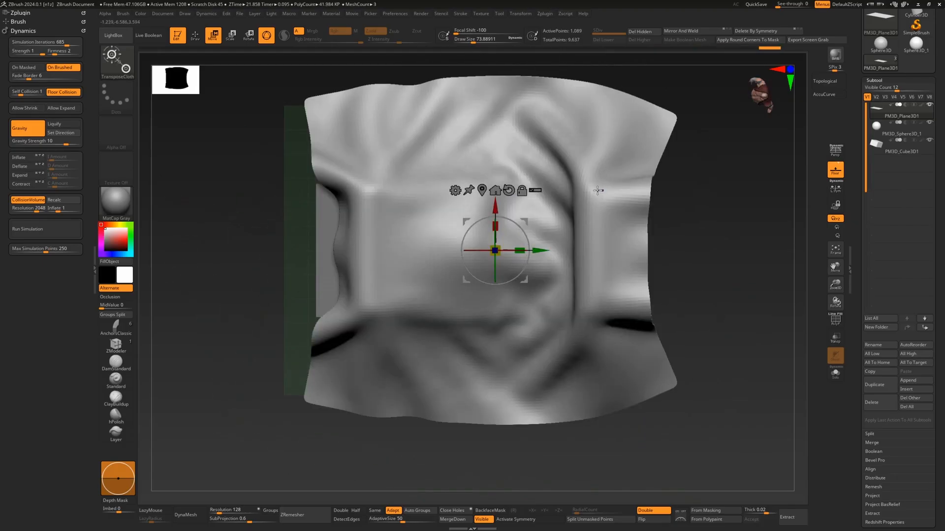
{"action": "left_click_drag", "start_coordinate": [747, 280], "coordinate": [685, 339], "text": "alt"}
{"action": "left_click_drag", "start_coordinate": [680, 349], "coordinate": [639, 261]}
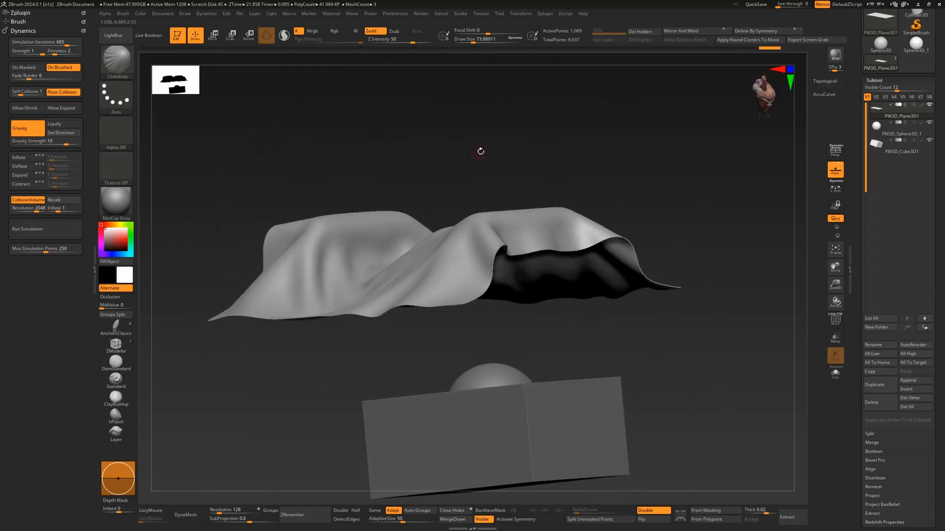
{"action": "left_click_drag", "start_coordinate": [481, 151], "coordinate": [473, 203]}
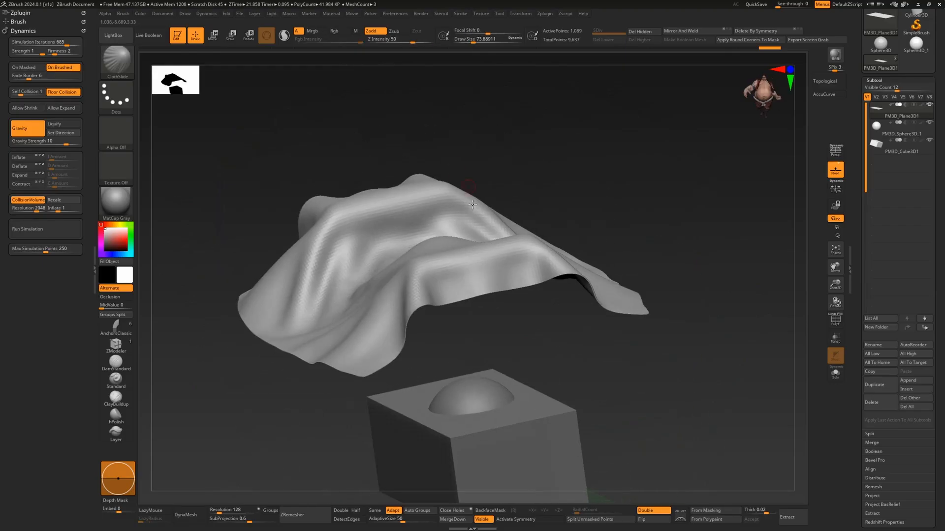
{"action": "left_click_drag", "start_coordinate": [587, 395], "coordinate": [595, 342]}
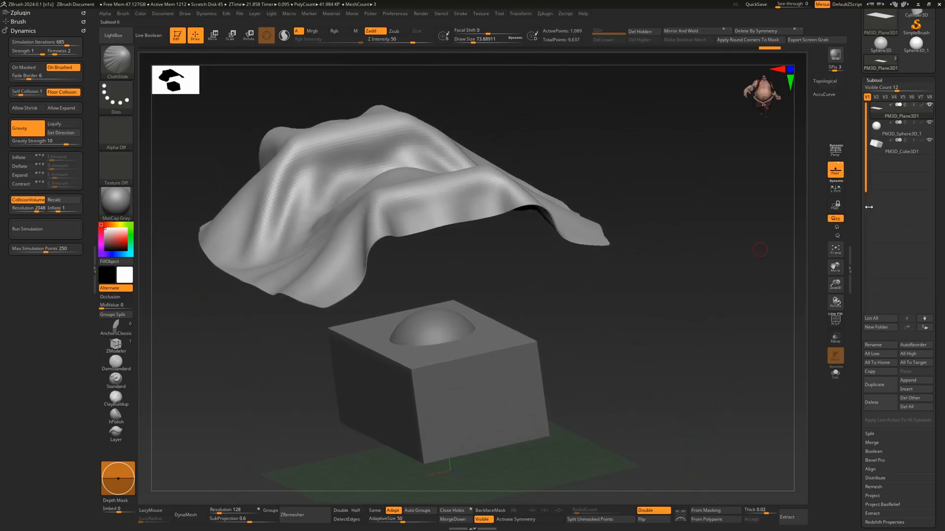
{"action": "left_click_drag", "start_coordinate": [648, 385], "coordinate": [554, 304]}
Lower the wrinkled cloth over the block and sphere toward the floor with the gizmo, hiding the other subtools
{"action": "key", "text": "w"}
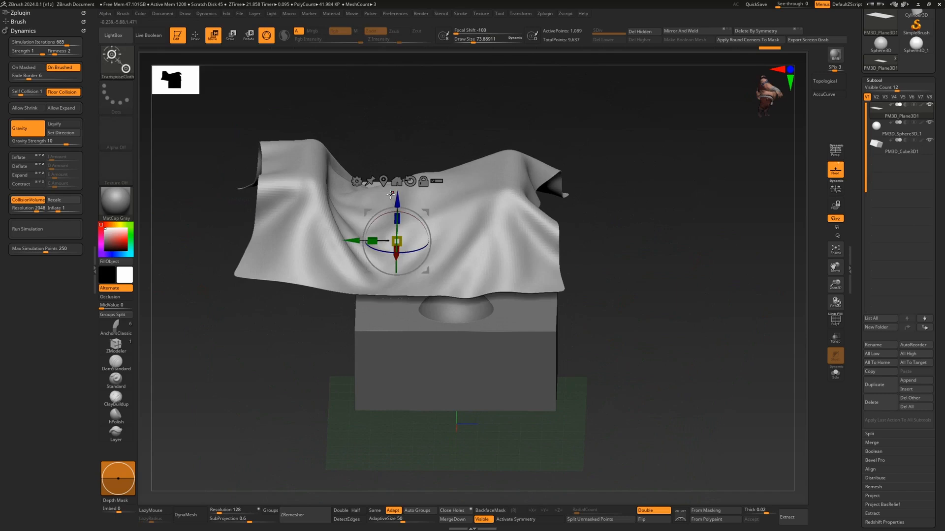
{"action": "left_click_drag", "start_coordinate": [397, 199], "coordinate": [438, 313]}
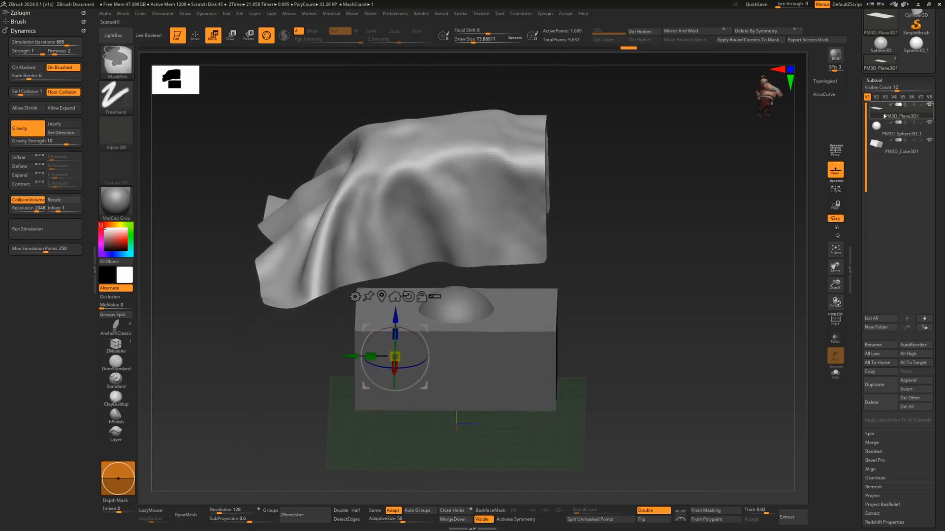
{"action": "left_click", "coordinate": [929, 105], "text": "shift"}
{"action": "left_click_drag", "start_coordinate": [598, 350], "coordinate": [588, 321], "text": "shift"}
{"action": "left_click_drag", "start_coordinate": [391, 319], "coordinate": [452, 451]}
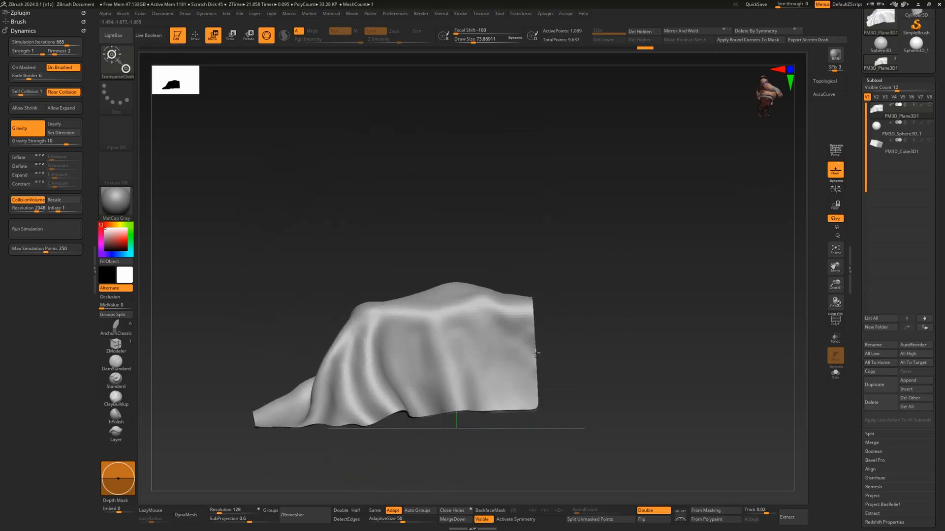
Recentre the gizmo on the draped cloth and nudge the cloth vertically
{"action": "right_click_drag", "start_coordinate": [528, 318], "coordinate": [602, 267], "text": "ctrl"}
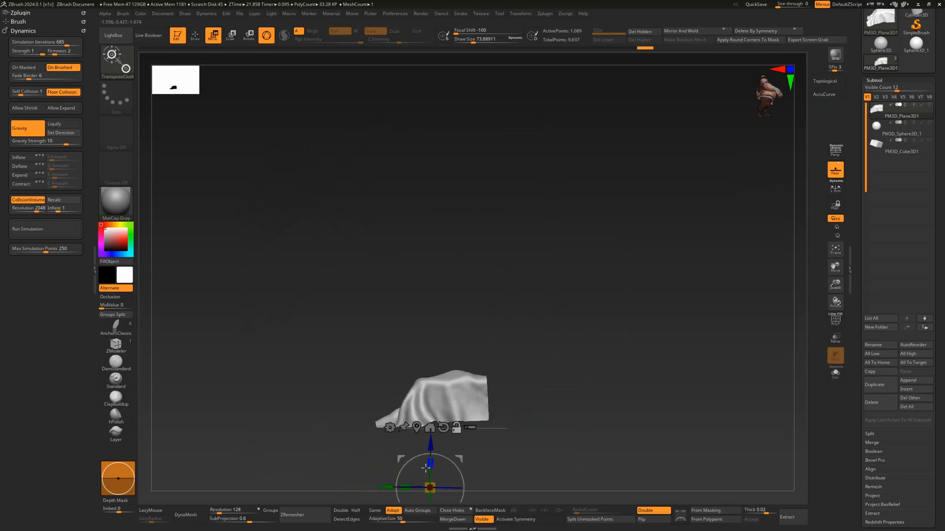
{"action": "left_click", "coordinate": [417, 430], "text": "alt"}
{"action": "right_click_drag", "start_coordinate": [616, 348], "coordinate": [621, 309], "text": "alt"}
{"action": "left_click_drag", "start_coordinate": [436, 325], "coordinate": [438, 346]}
{"action": "right_click_drag", "start_coordinate": [546, 322], "coordinate": [672, 283]}
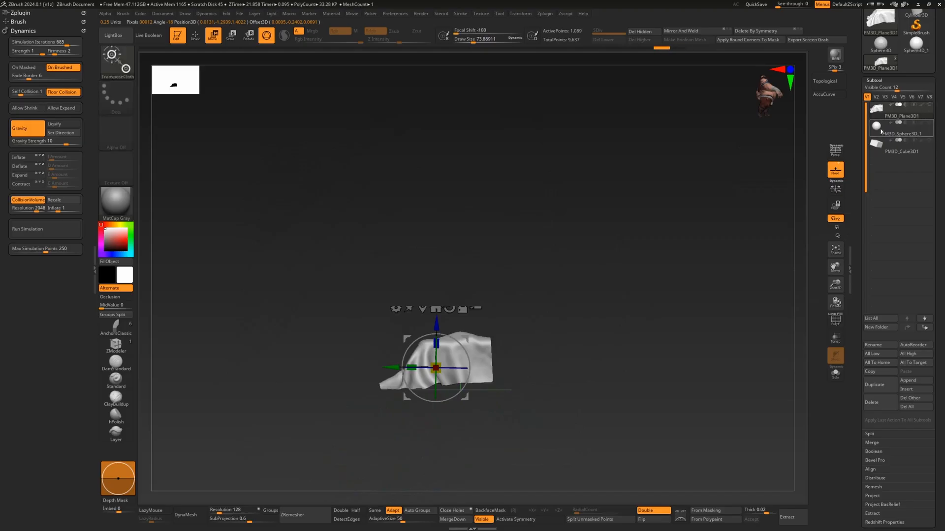
Delete the sphere and cube subtools so only the draped cloth remains
{"action": "left_click", "coordinate": [880, 134]}
{"action": "left_click", "coordinate": [876, 409]}
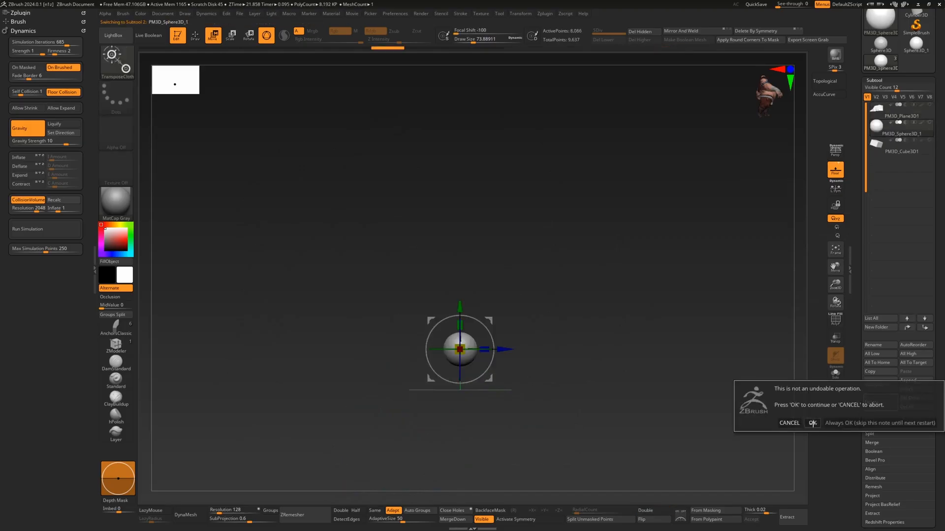
{"action": "left_click", "coordinate": [811, 423]}
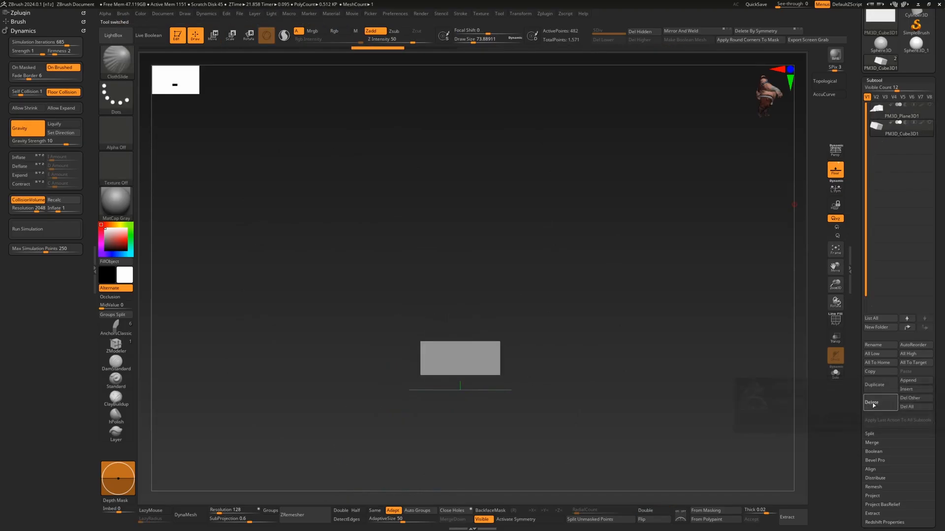
{"action": "left_click", "coordinate": [872, 404]}
{"action": "left_click", "coordinate": [814, 421]}
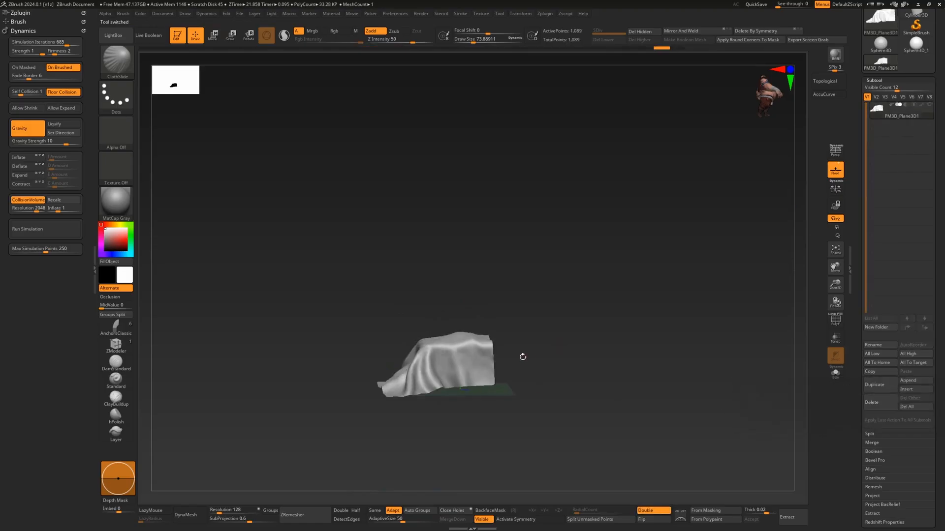
Try nudging the remaining cloth upward with the gizmo and undo the latest changes
{"action": "key", "text": "w"}
{"action": "mouse_move", "coordinate": [437, 323]}
{"action": "left_mouse_down"}
{"action": "mouse_move", "coordinate": [437, 362]}
{"action": "mouse_move", "coordinate": [437, 320]}
{"action": "left_mouse_up"}
{"action": "key", "text": "ctrl+z"}
{"action": "key", "text": "ctrl+z"}
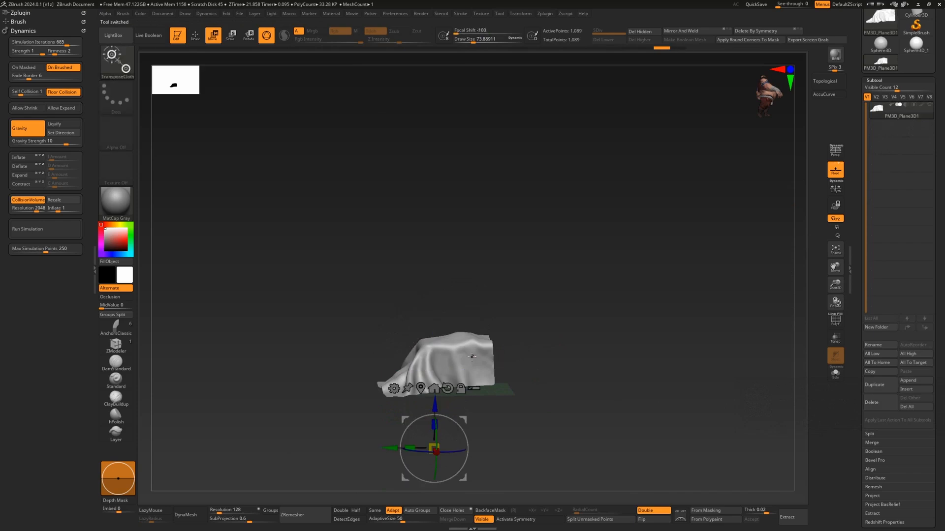
Recentre the gizmo on the cloth, slide the cloth along the Y axis and lower it against the floor so it flattens
{"action": "left_click", "coordinate": [433, 388]}
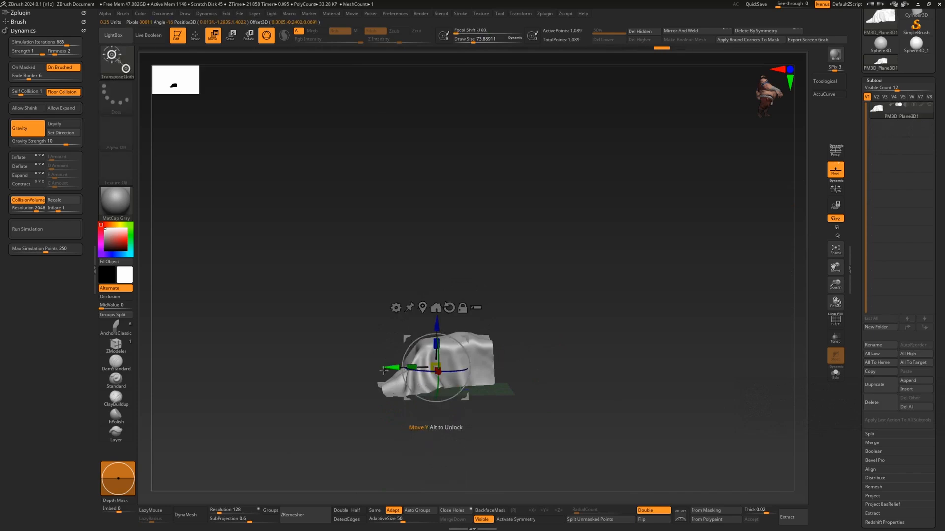
{"action": "left_click_drag", "start_coordinate": [384, 370], "coordinate": [232, 367]}
{"action": "left_click_drag", "start_coordinate": [284, 325], "coordinate": [283, 416]}
{"action": "left_click_drag", "start_coordinate": [321, 320], "coordinate": [577, 382]}
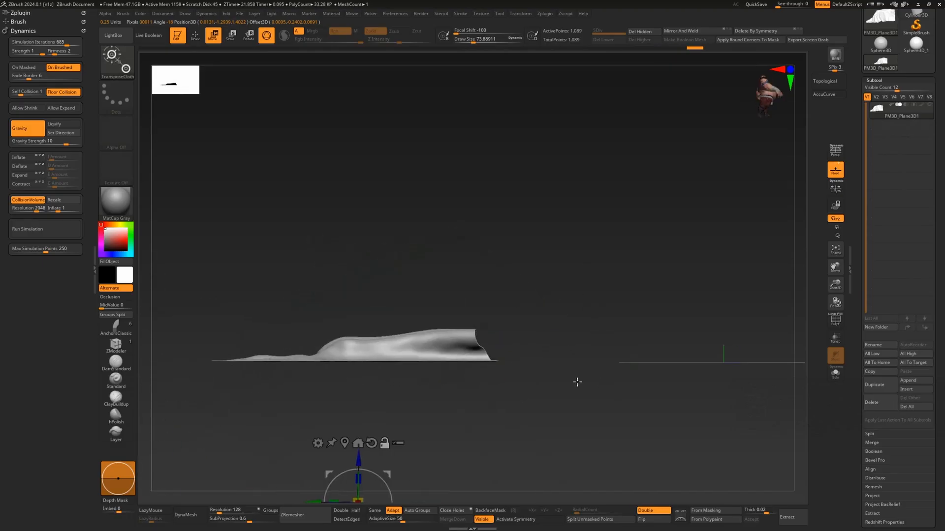
Move the gizmo to the flattened cloth's centre and rotate it in the screen plane to curl the cloth over
{"action": "left_click", "coordinate": [344, 442]}
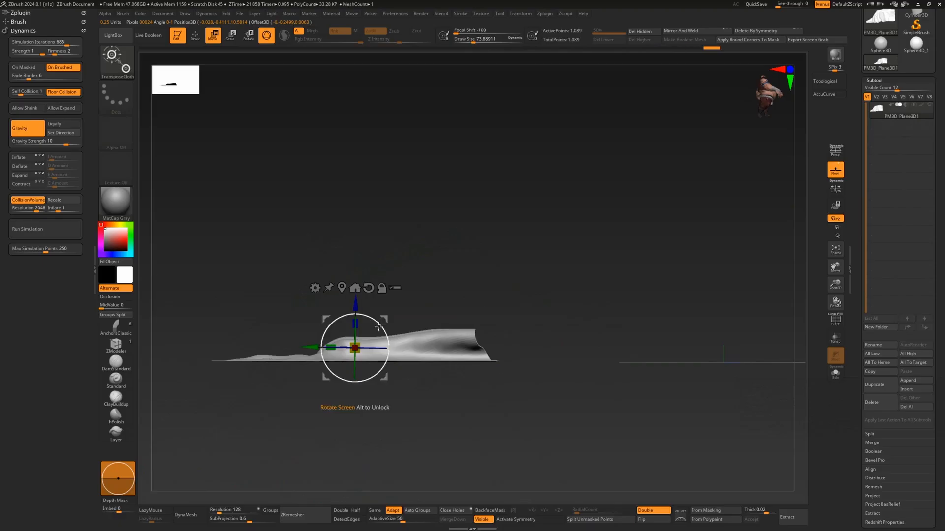
{"action": "left_click_drag", "start_coordinate": [394, 368], "coordinate": [373, 400]}
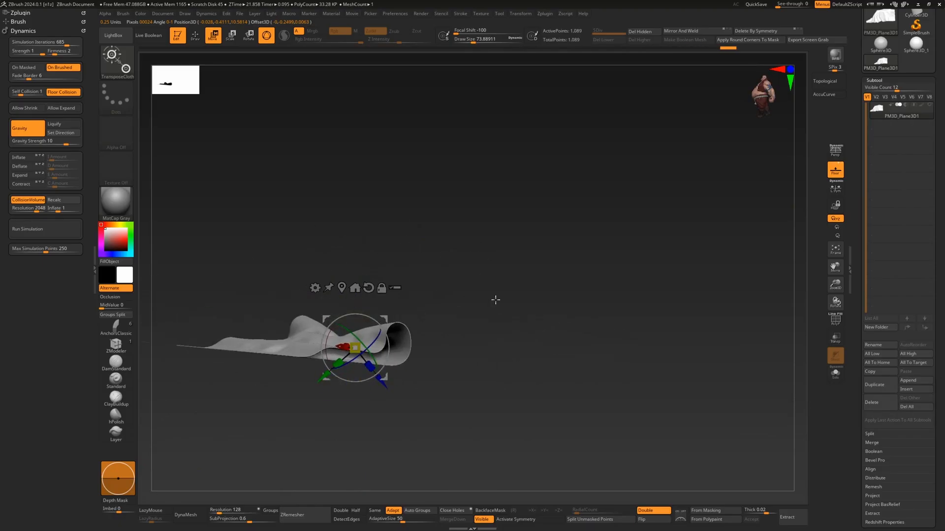
{"action": "mouse_move", "coordinate": [539, 315]}
{"action": "left_mouse_down"}
{"action": "mouse_move", "coordinate": [510, 305]}
{"action": "mouse_move", "coordinate": [502, 337]}
{"action": "mouse_move", "coordinate": [474, 293]}
{"action": "left_mouse_up"}
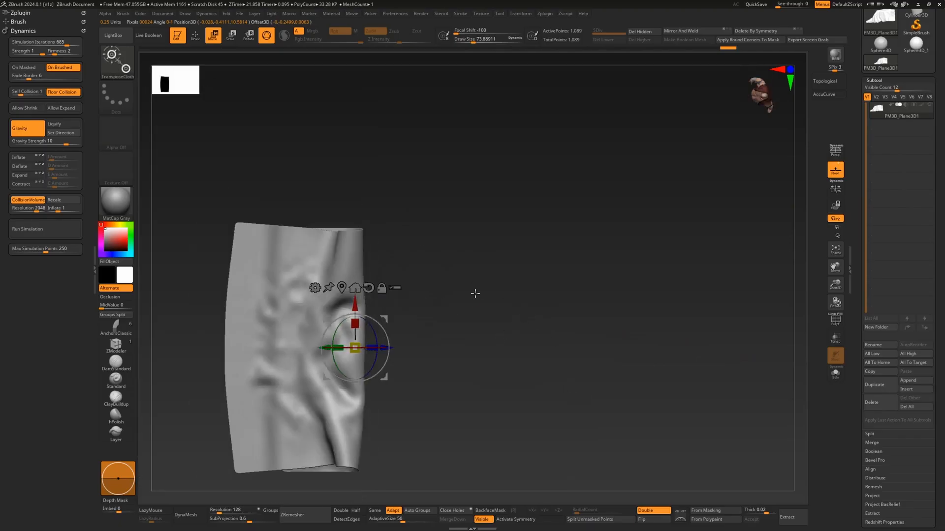
Switch from the gizmo to draw mode and display the polyframe wireframe on the cloth
{"action": "key", "text": "q"}
{"action": "mouse_move", "coordinate": [481, 343]}
{"action": "left_mouse_down"}
{"action": "mouse_move", "coordinate": [480, 259]}
{"action": "mouse_move", "coordinate": [506, 285]}
{"action": "mouse_move", "coordinate": [546, 284]}
{"action": "mouse_move", "coordinate": [527, 293]}
{"action": "mouse_move", "coordinate": [529, 339]}
{"action": "mouse_move", "coordinate": [543, 365]}
{"action": "left_mouse_up"}
{"action": "key", "text": "shift+f"}
{"action": "mouse_move", "coordinate": [616, 364]}
{"action": "left_mouse_down"}
{"action": "mouse_move", "coordinate": [622, 274]}
{"action": "mouse_move", "coordinate": [607, 289]}
{"action": "mouse_move", "coordinate": [622, 305]}
{"action": "mouse_move", "coordinate": [626, 272]}
{"action": "left_mouse_up"}
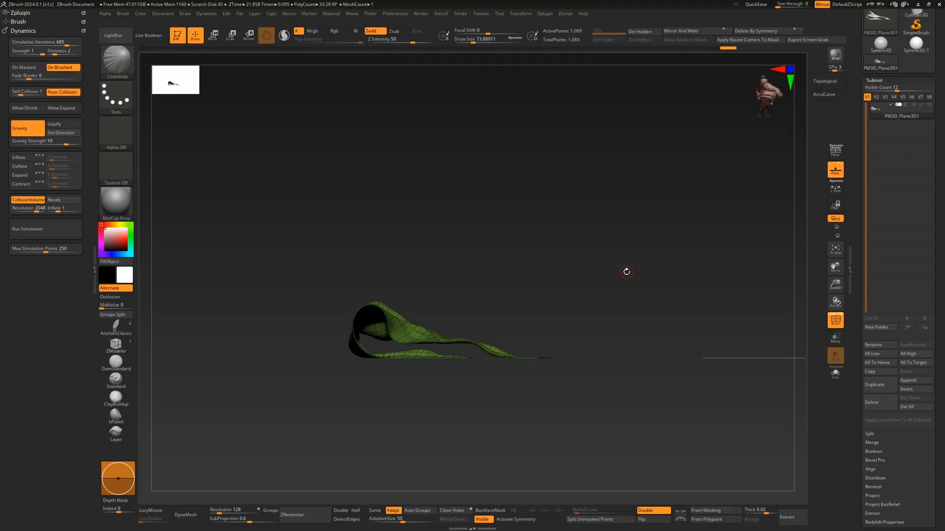
{"action": "right_click_drag", "start_coordinate": [548, 295], "coordinate": [549, 216], "text": "ctrl"}
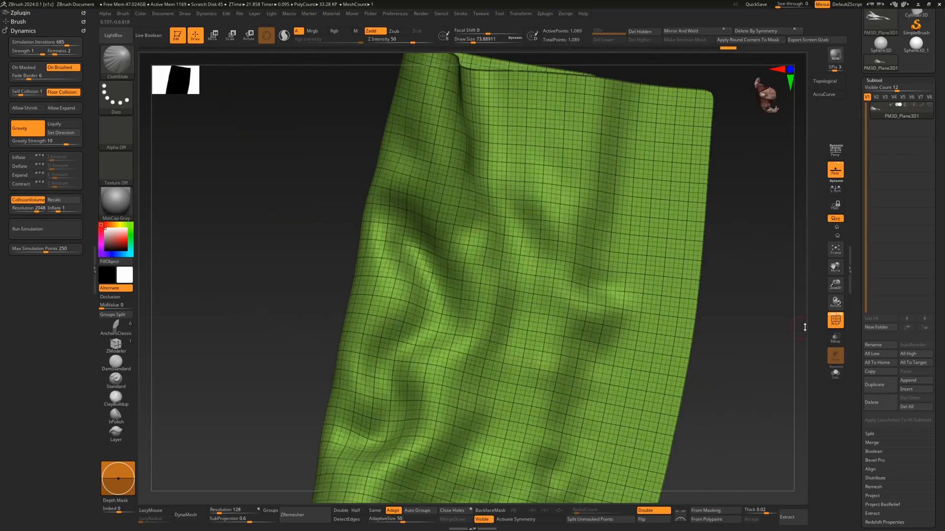
{"action": "right_click_drag", "start_coordinate": [795, 312], "coordinate": [807, 312], "text": "shift"}
Open the cloth's Dynamic Subdiv settings and toggle Dynamic off and on again to compare the base and smoothed mesh
{"action": "left_click_drag", "start_coordinate": [859, 433], "coordinate": [851, 341]}
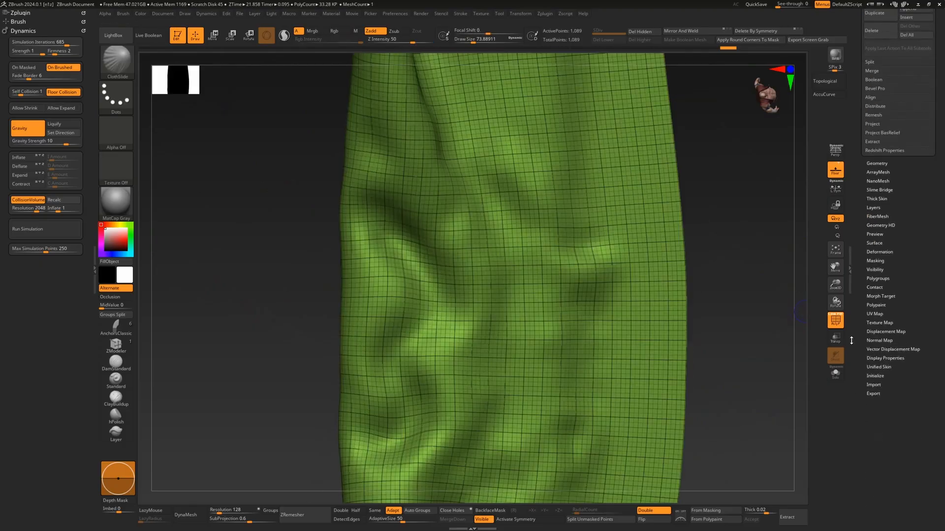
{"action": "left_click", "coordinate": [876, 163]}
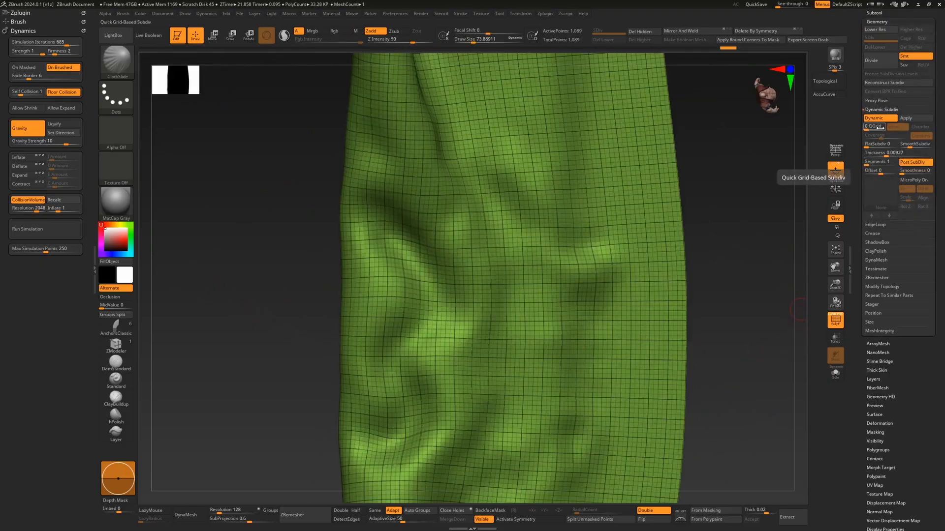
{"action": "left_click", "coordinate": [874, 118]}
{"action": "right_click_drag", "start_coordinate": [765, 255], "coordinate": [539, 301]}
{"action": "right_click_drag", "start_coordinate": [510, 335], "coordinate": [631, 225]}
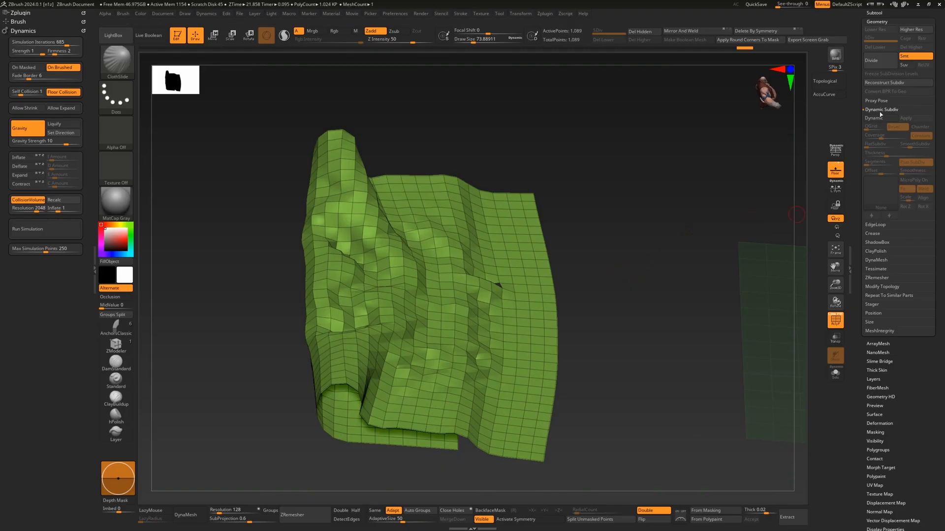
{"action": "left_click", "coordinate": [871, 118]}
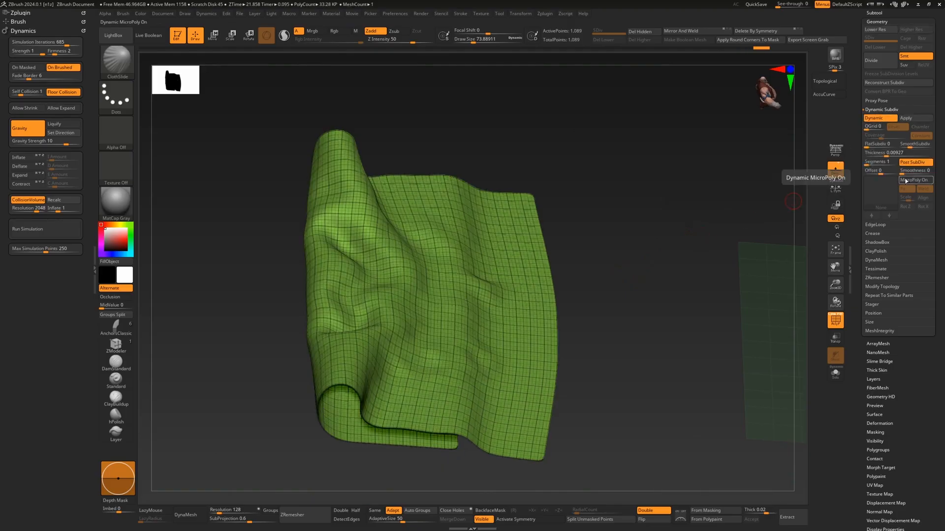
Enable MicroPoly in Dynamic Subdiv using the CrossKnit pattern, and view the cloth without its wireframe
{"action": "left_click", "coordinate": [898, 181]}
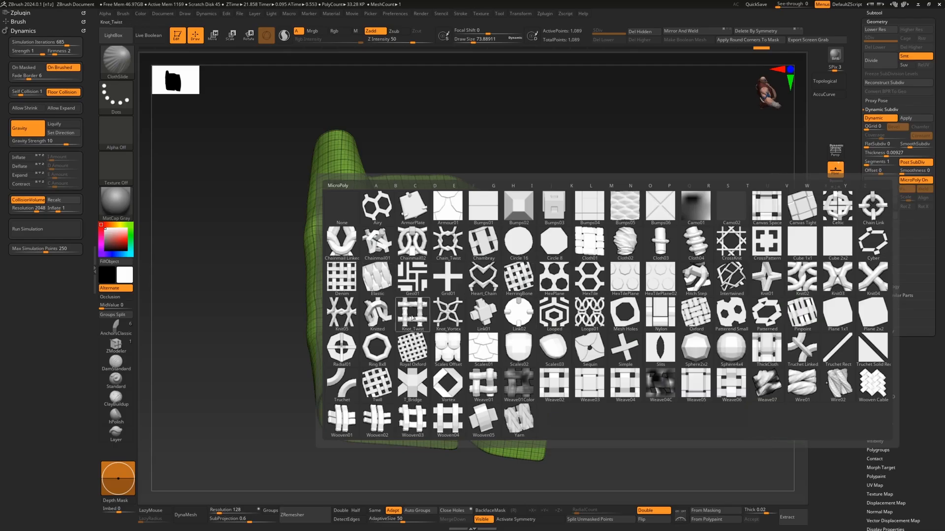
{"action": "left_click", "coordinate": [727, 243]}
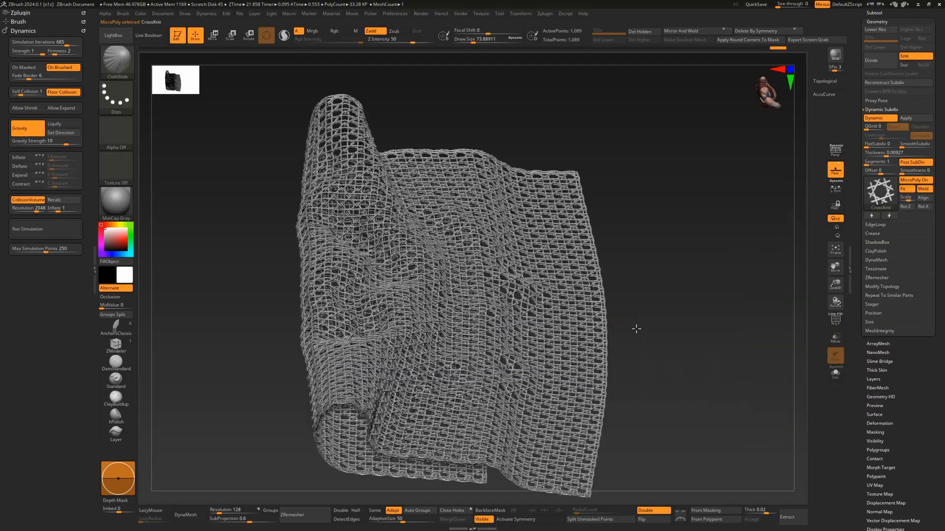
{"action": "left_click_drag", "start_coordinate": [636, 329], "coordinate": [756, 372]}
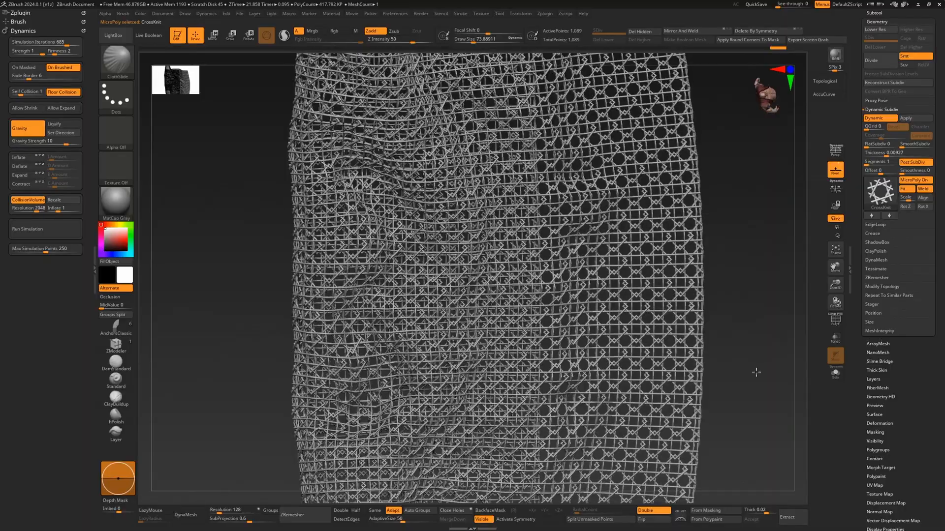
Try the HexTile and Knit02 MicroPoly patterns on the cloth, inspecting each from close up
{"action": "left_click", "coordinate": [875, 196]}
{"action": "left_click", "coordinate": [558, 274]}
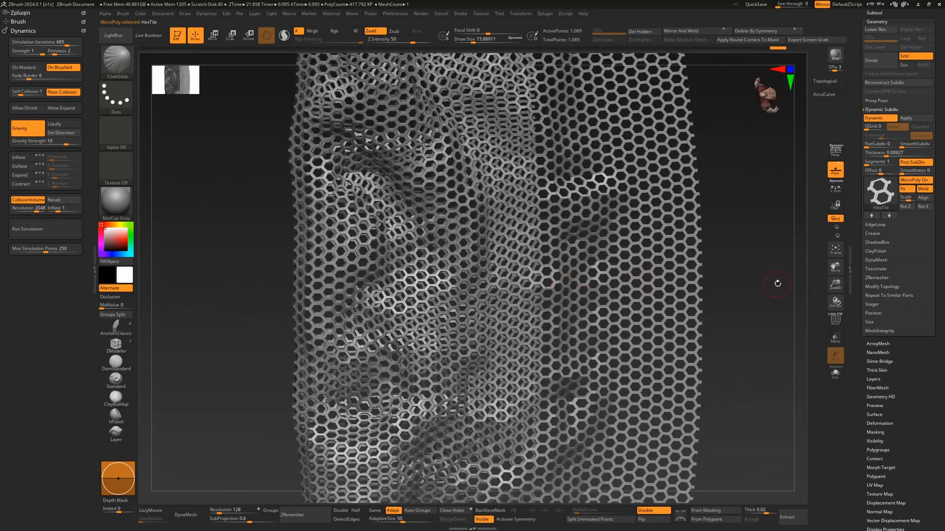
{"action": "left_click_drag", "start_coordinate": [777, 283], "coordinate": [797, 246]}
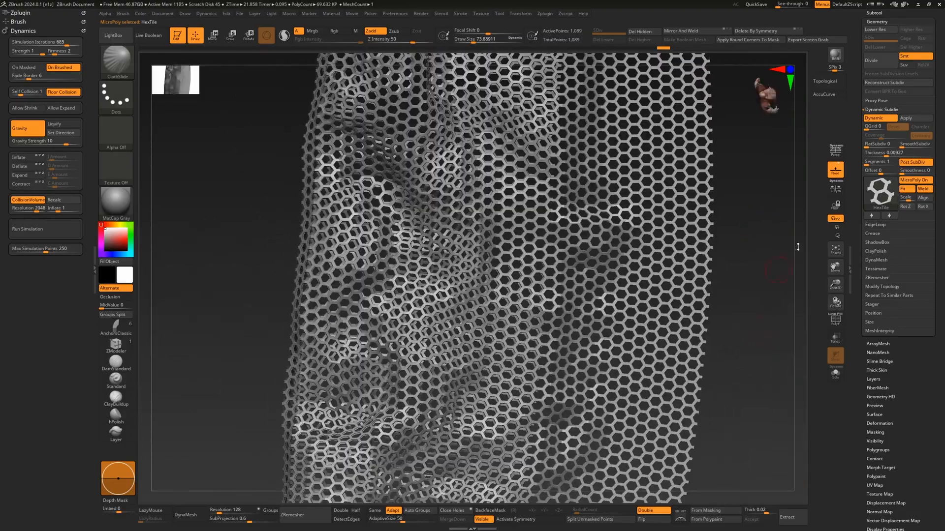
{"action": "left_click", "coordinate": [878, 191]}
{"action": "left_click", "coordinate": [762, 278]}
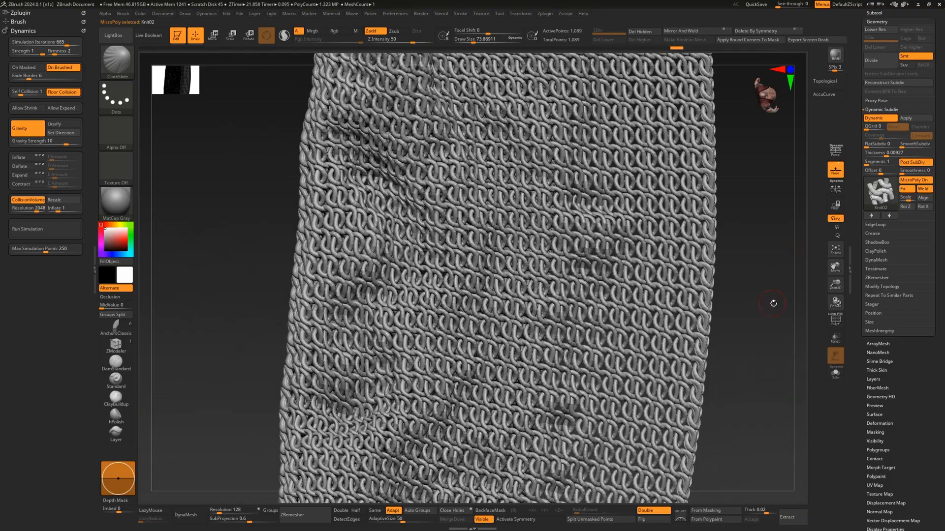
{"action": "left_click_drag", "start_coordinate": [777, 286], "coordinate": [764, 264]}
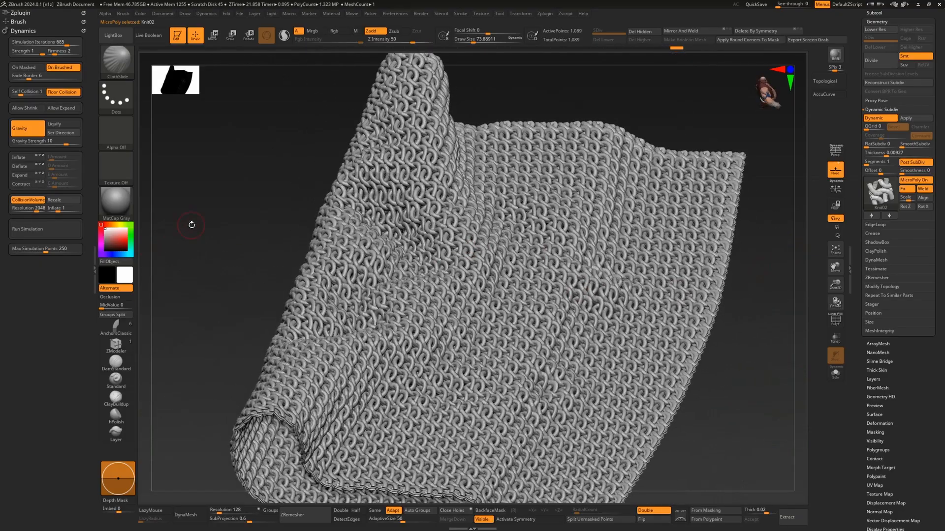
Reduce the draw size to about 33 and apply the CrossKnit MicroPoly pattern to the cloth again
{"action": "key", "text": "space"}
{"action": "left_click", "coordinate": [885, 196]}
{"action": "left_click", "coordinate": [696, 244]}
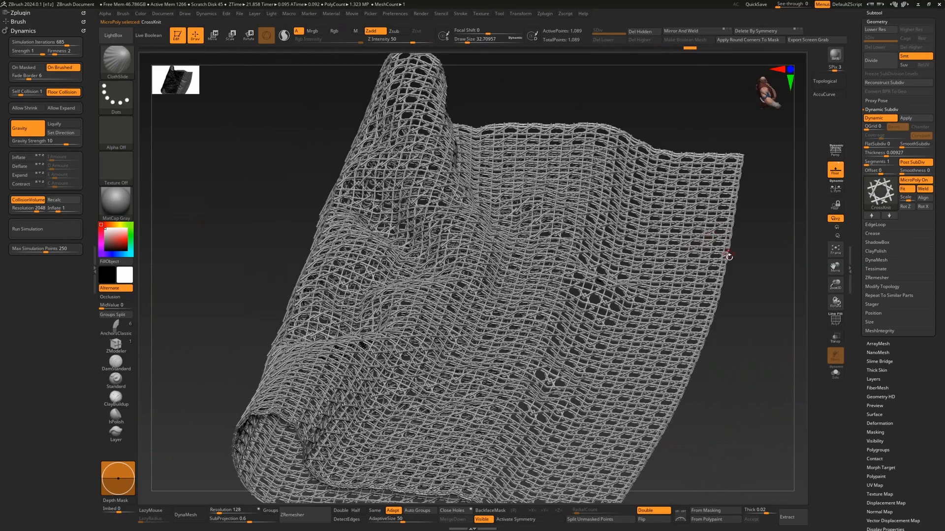
Try the Hitch Step MicroPoly pattern on the cloth and inspect its weave
{"action": "left_click", "coordinate": [880, 192]}
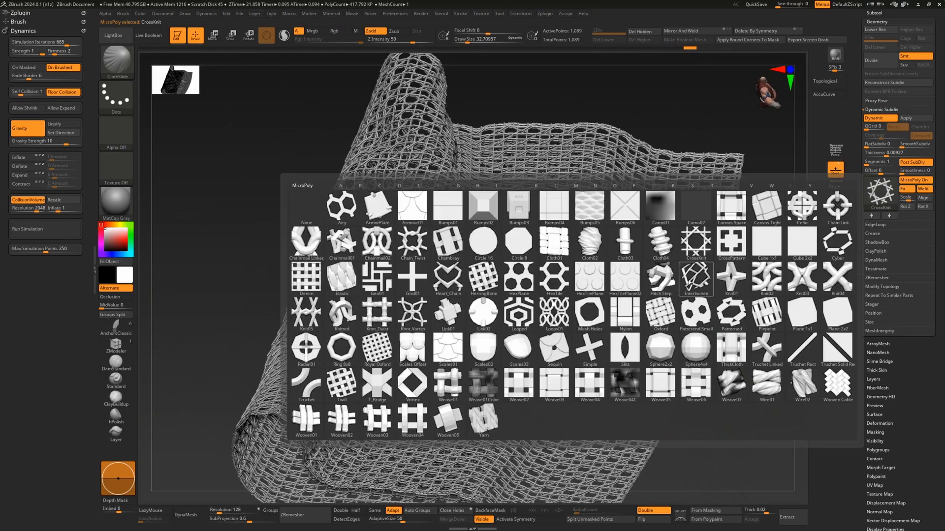
{"action": "left_click", "coordinate": [662, 280]}
{"action": "left_click_drag", "start_coordinate": [725, 289], "coordinate": [816, 234]}
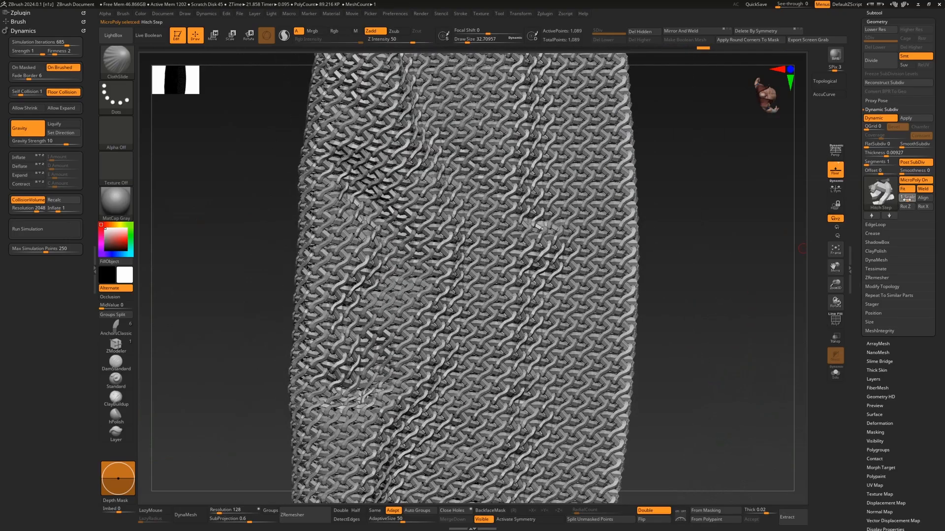
{"action": "left_click_drag", "start_coordinate": [906, 200], "coordinate": [907, 200]}
{"action": "left_click_drag", "start_coordinate": [762, 271], "coordinate": [761, 240]}
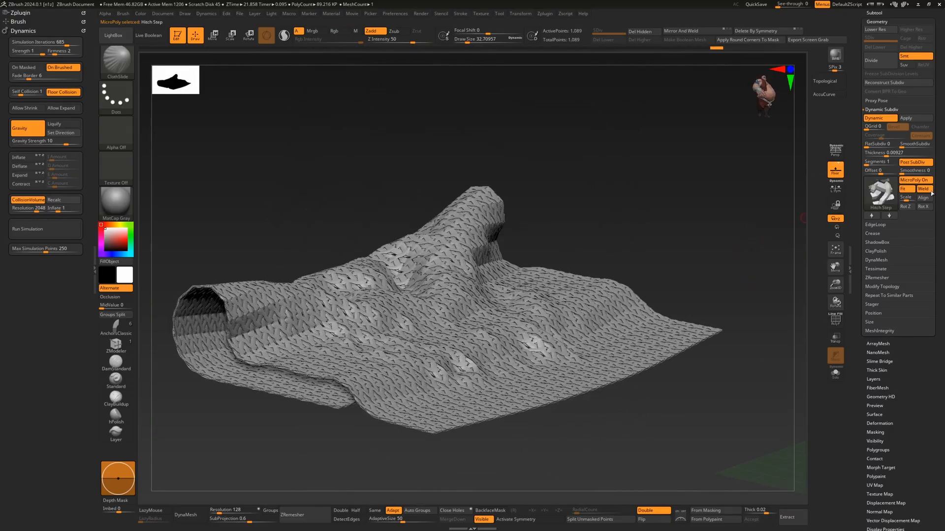
Apply the Weave01 MicroPoly pattern to the cloth
{"action": "left_click", "coordinate": [891, 198]}
{"action": "left_click", "coordinate": [457, 388]}
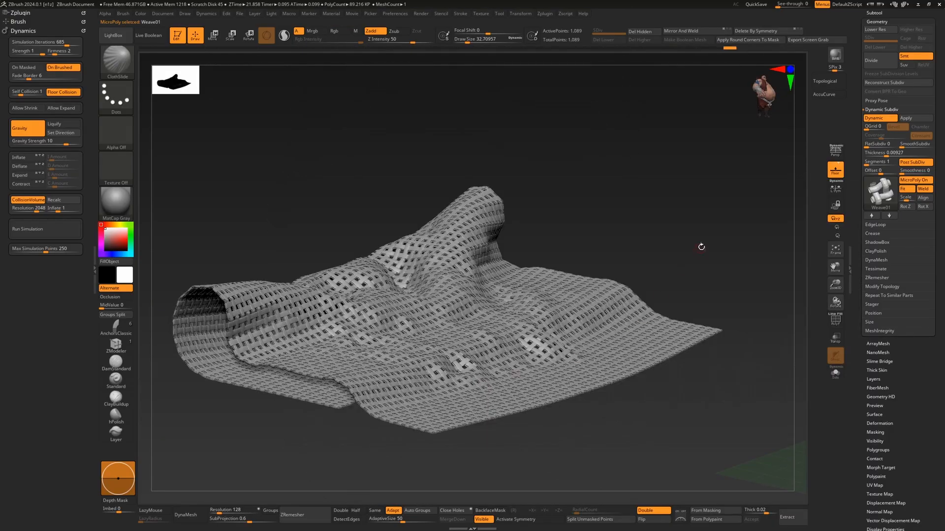
{"action": "mouse_move", "coordinate": [701, 246]}
{"action": "left_mouse_down", "text": "shift"}
{"action": "mouse_move", "coordinate": [724, 316]}
{"action": "mouse_move", "coordinate": [660, 229]}
{"action": "mouse_move", "coordinate": [544, 308]}
{"action": "mouse_move", "coordinate": [554, 347]}
{"action": "left_mouse_up", "text": "shift"}
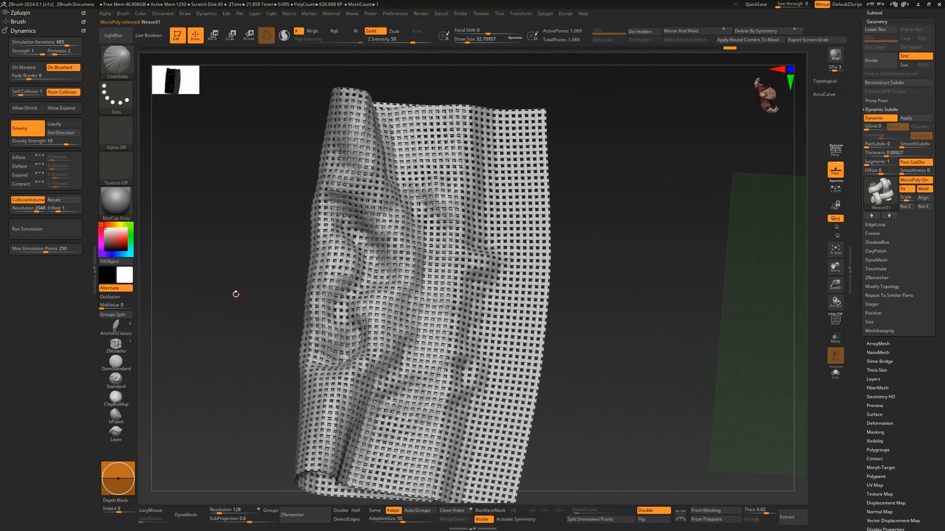
Select the ClothTwister brush, set its draw size to about 666 and stroke across the upper part of the woven cloth
{"action": "key", "text": "b"}
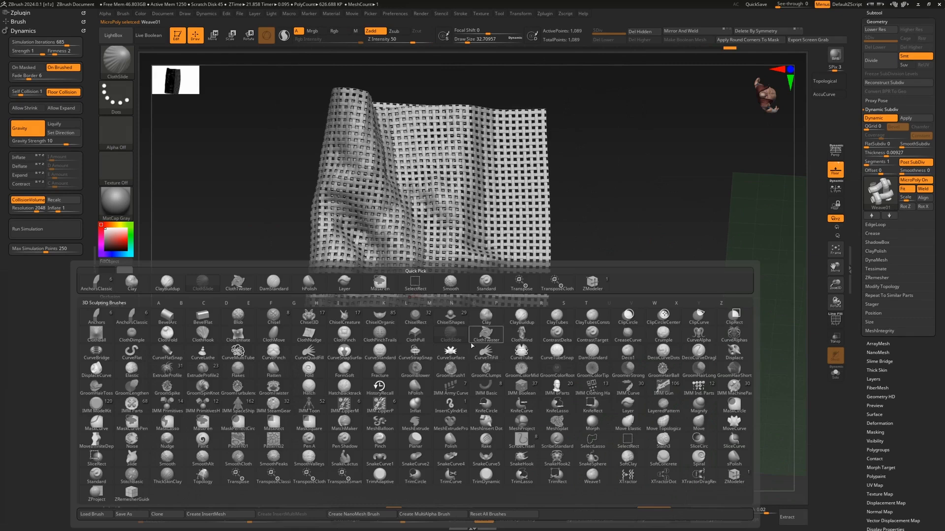
{"action": "left_click", "coordinate": [486, 335]}
{"action": "right_click", "coordinate": [596, 236]}
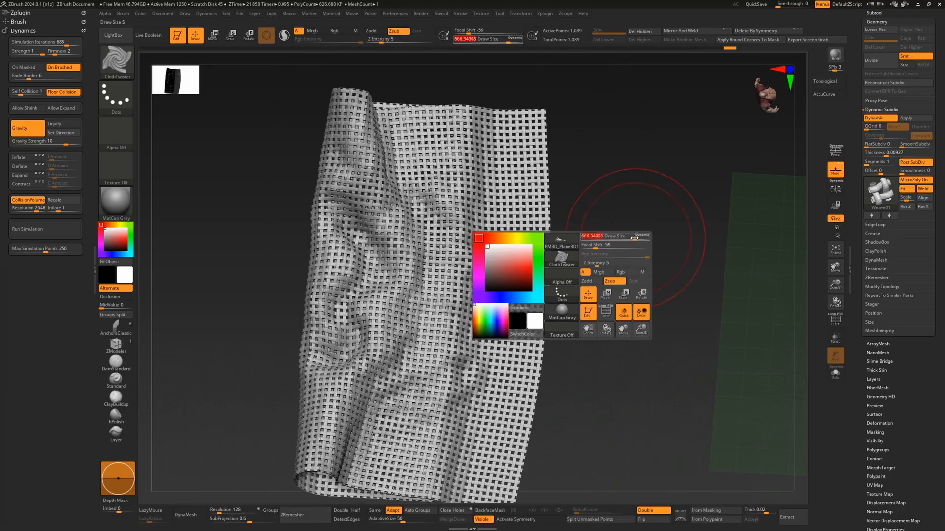
{"action": "mouse_move", "coordinate": [501, 169]}
{"action": "left_mouse_down"}
{"action": "mouse_move", "coordinate": [480, 184]}
{"action": "mouse_move", "coordinate": [457, 379]}
{"action": "mouse_move", "coordinate": [396, 425]}
{"action": "mouse_move", "coordinate": [307, 447]}
{"action": "mouse_move", "coordinate": [346, 250]}
{"action": "mouse_move", "coordinate": [381, 189]}
{"action": "mouse_move", "coordinate": [282, 173]}
{"action": "left_mouse_up"}
{"action": "mouse_move", "coordinate": [280, 239]}
{"action": "left_mouse_down"}
{"action": "mouse_move", "coordinate": [296, 226]}
{"action": "mouse_move", "coordinate": [283, 195]}
{"action": "left_mouse_up"}
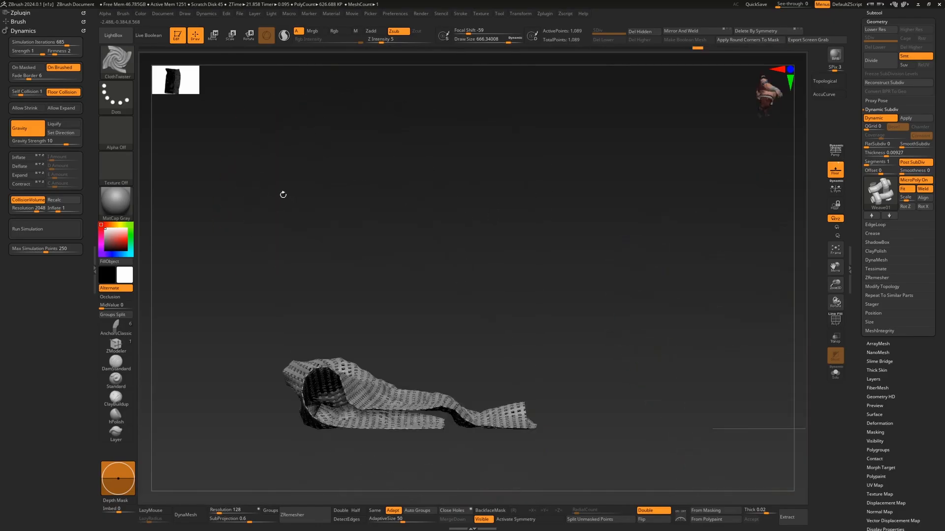
{"action": "left_click_drag", "start_coordinate": [621, 323], "coordinate": [629, 344]}
Drag the woven cloth sideways and upward off the floor with the gizmo to crumple it, undoing the first attempt, and return to draw mode
{"action": "key", "text": "w"}
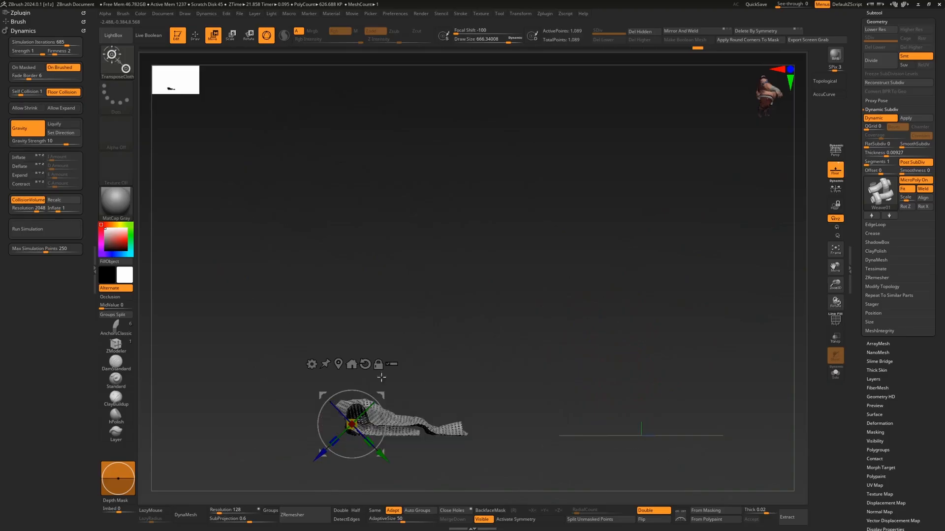
{"action": "mouse_move", "coordinate": [380, 397]}
{"action": "left_mouse_down", "text": "alt"}
{"action": "mouse_move", "coordinate": [436, 346]}
{"action": "mouse_move", "coordinate": [564, 321]}
{"action": "mouse_move", "coordinate": [506, 337]}
{"action": "left_mouse_up", "text": "alt"}
{"action": "key", "text": "ctrl+z"}
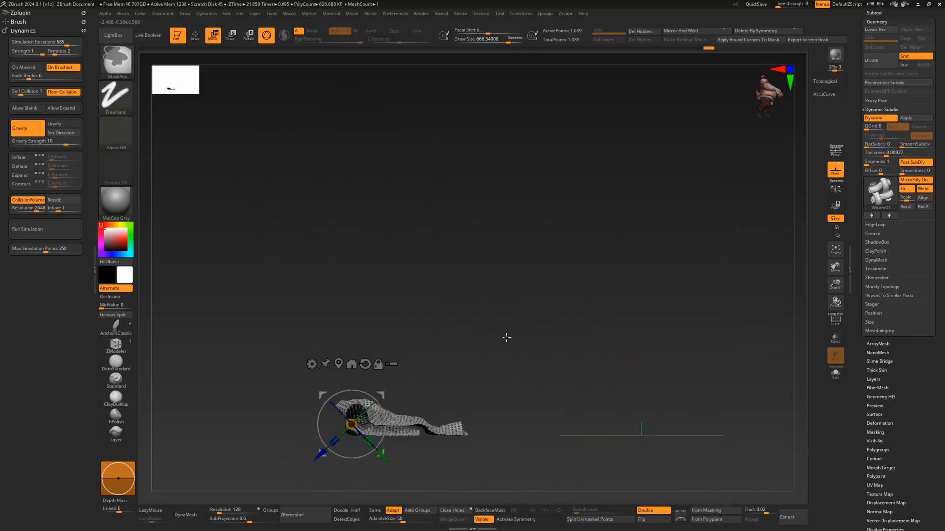
{"action": "left_click_drag", "start_coordinate": [377, 397], "coordinate": [570, 366]}
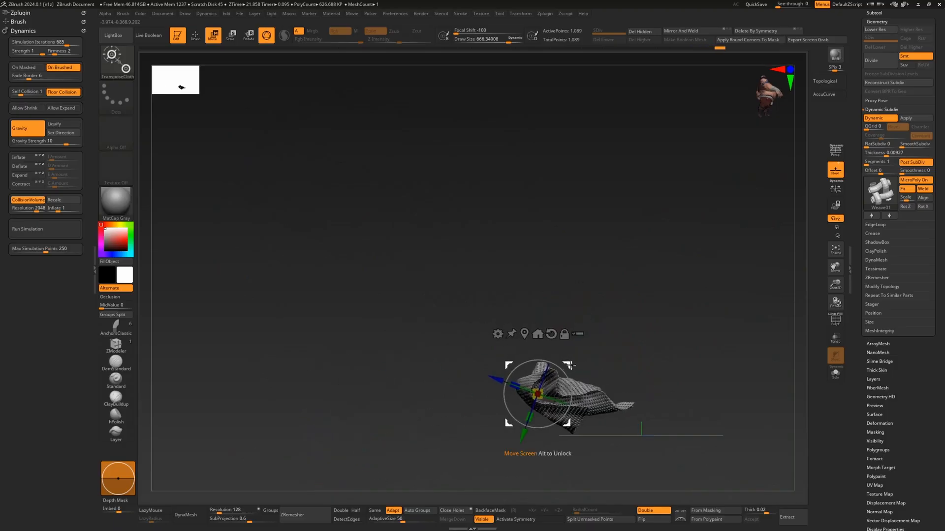
{"action": "left_click_drag", "start_coordinate": [627, 320], "coordinate": [643, 107]}
{"action": "left_click_drag", "start_coordinate": [797, 374], "coordinate": [621, 455]}
{"action": "left_click_drag", "start_coordinate": [677, 417], "coordinate": [618, 403]}
{"action": "left_click_drag", "start_coordinate": [670, 388], "coordinate": [595, 455], "text": "alt"}
{"action": "key", "text": "q"}
{"action": "mouse_move", "coordinate": [692, 312]}
{"action": "left_mouse_down"}
{"action": "mouse_move", "coordinate": [637, 313]}
{"action": "mouse_move", "coordinate": [709, 306]}
{"action": "mouse_move", "coordinate": [738, 314]}
{"action": "mouse_move", "coordinate": [577, 300]}
{"action": "mouse_move", "coordinate": [722, 344]}
{"action": "left_mouse_up"}
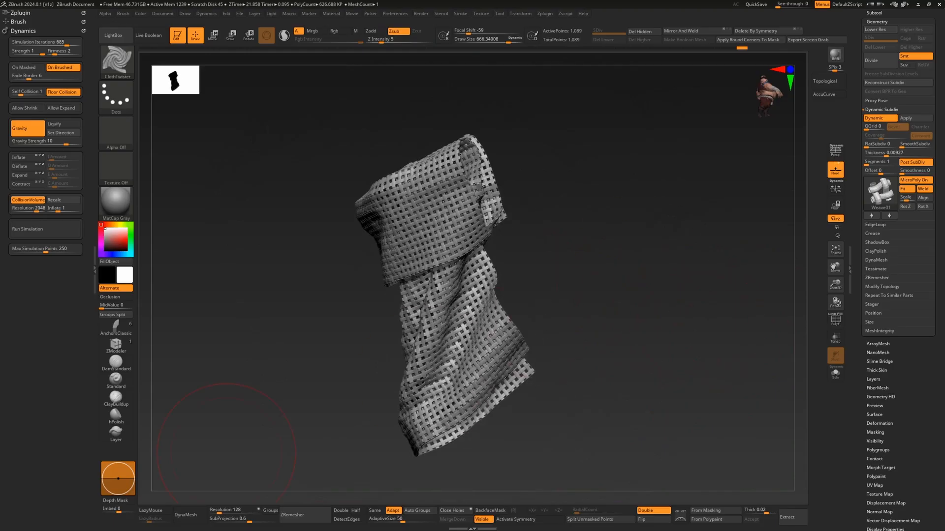